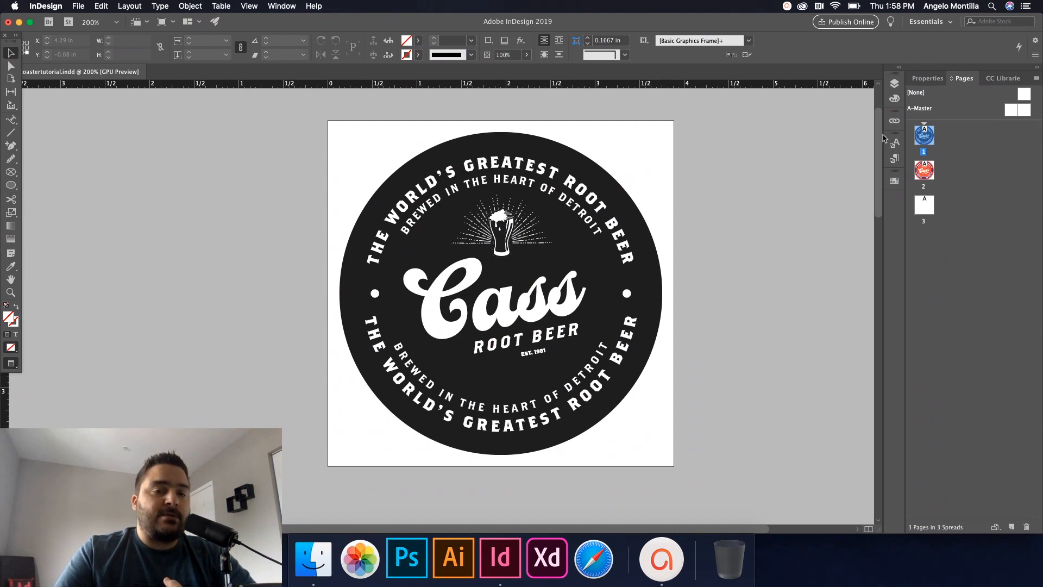
- Show the layout guideline layer and hide the type and coaster layers
left_click(894, 83)
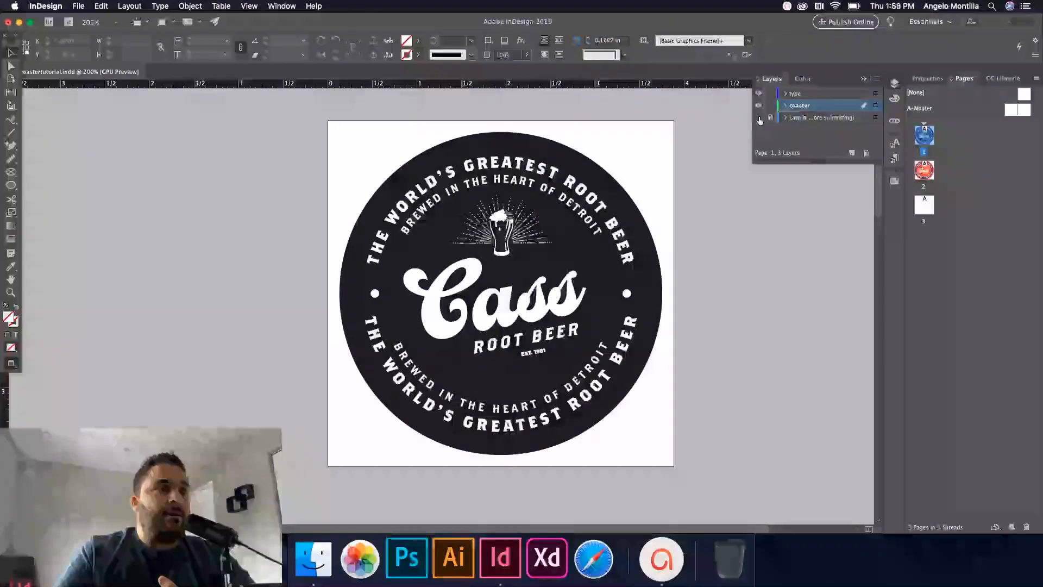
left_click(758, 118)
left_click(759, 93)
left_click(758, 105)
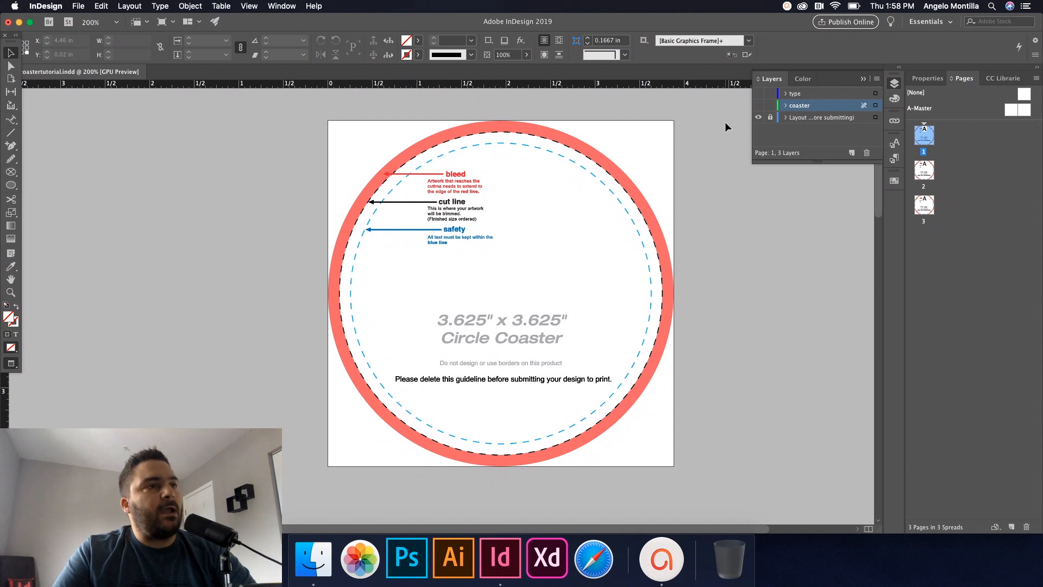
- Check the page size and margins in the Document Setup settings without changing them
left_click(79, 5)
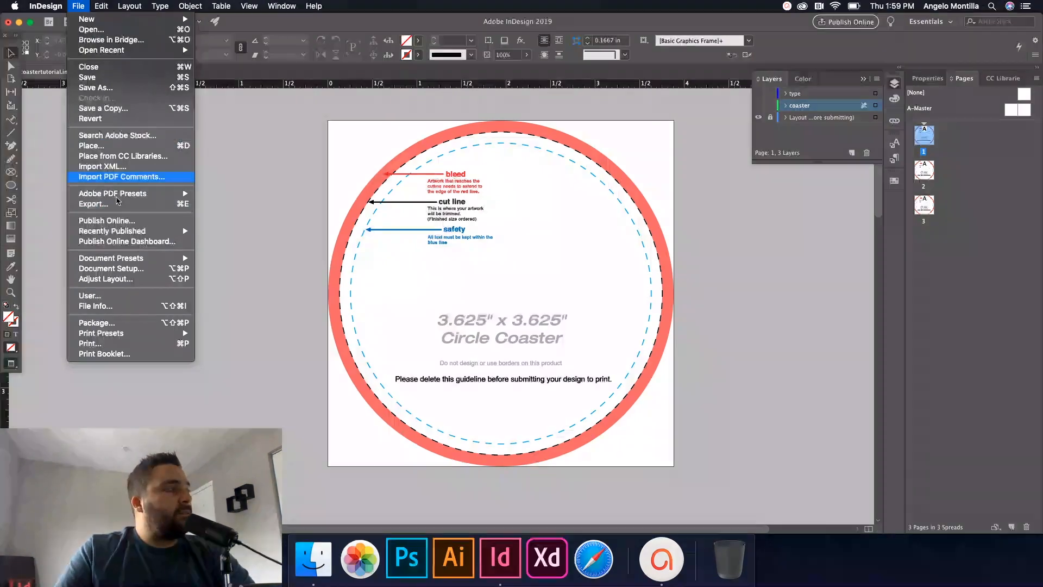
left_click(98, 270)
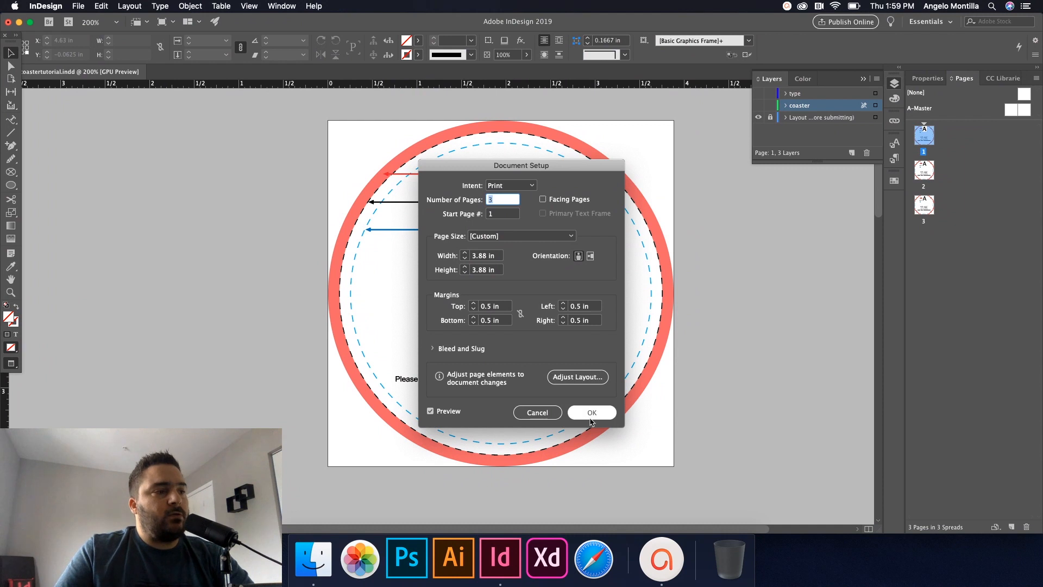
left_click(552, 413)
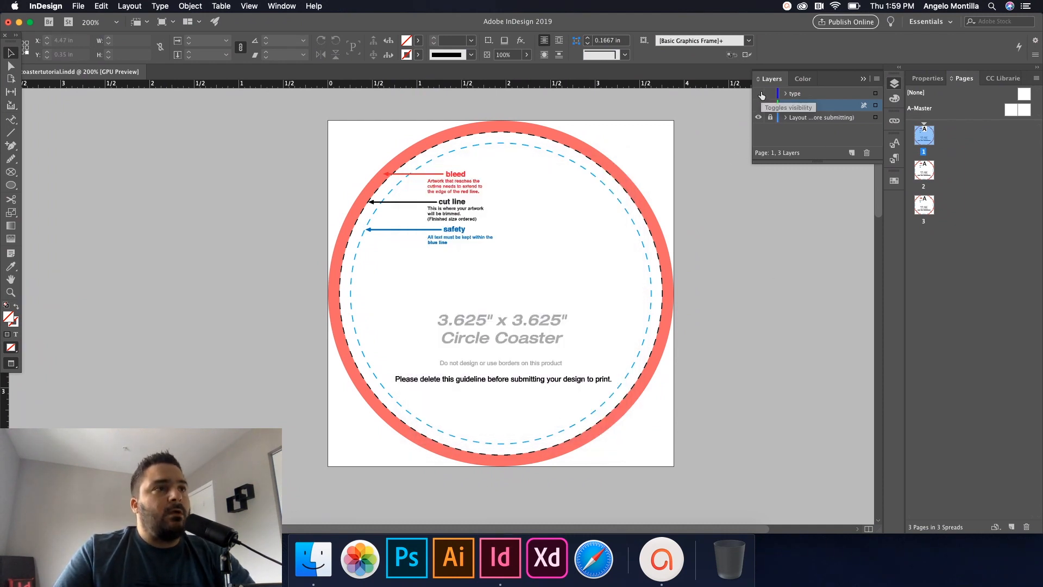
- Show the type and coaster layers again and hide the layout guideline layer
left_click_drag(761, 92, 758, 105)
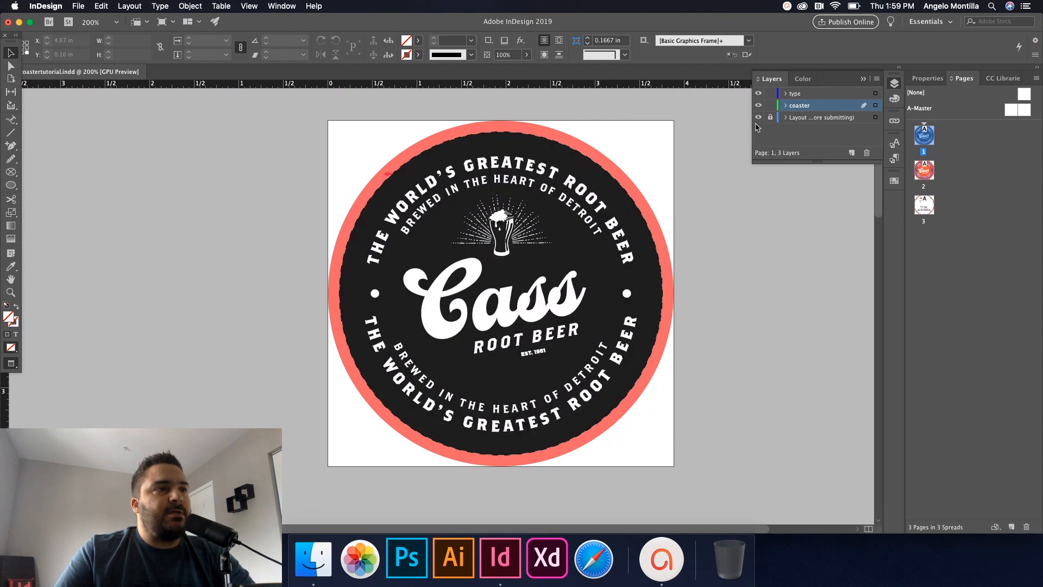
left_click(758, 118)
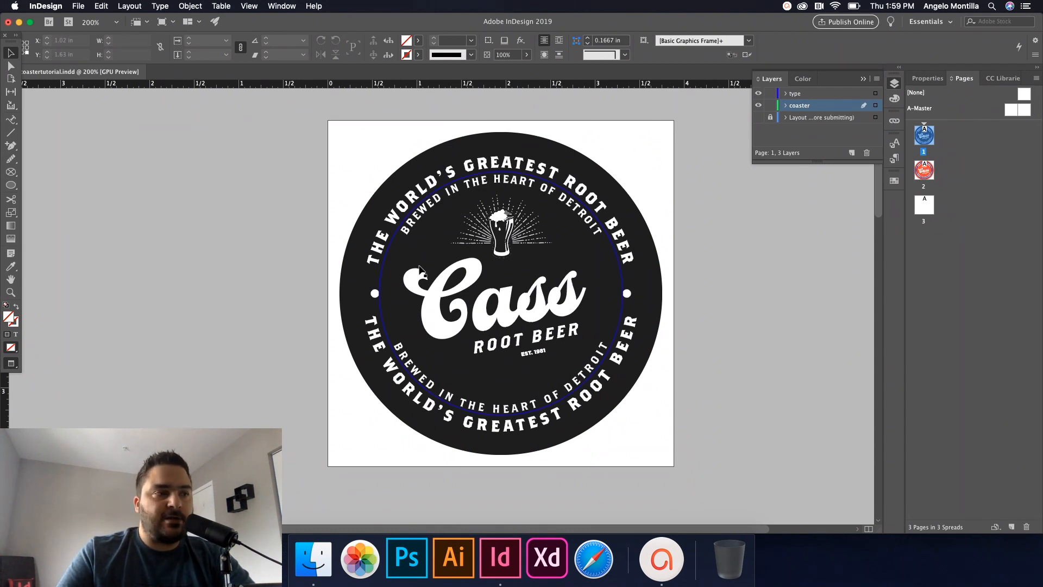
- Go to the blank page 3 and make the layout guideline layer visible
left_click(929, 211)
double_click(929, 210)
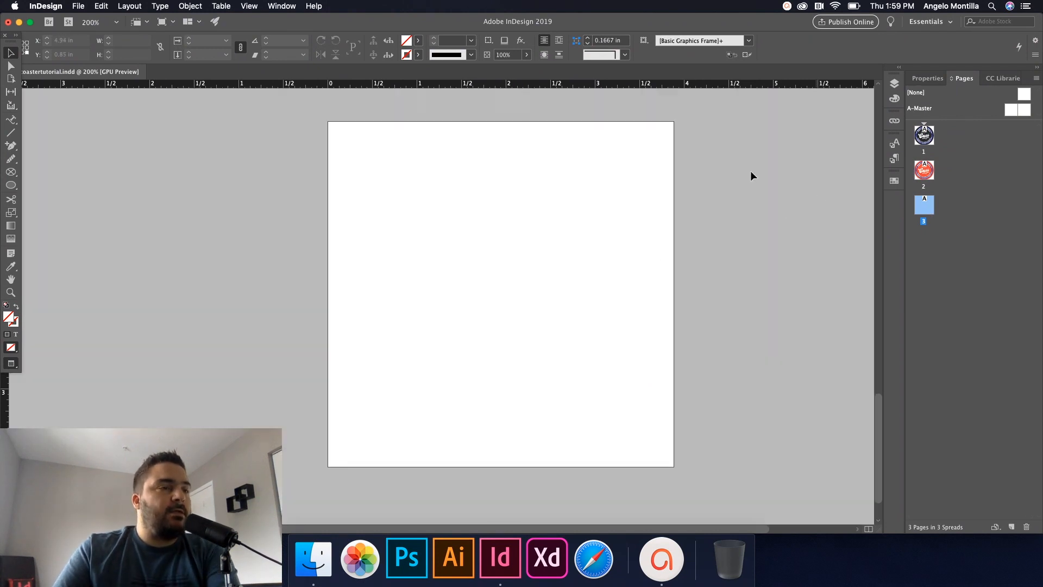
scroll(711, 214, "up", 5)
scroll(712, 220, "up", 10)
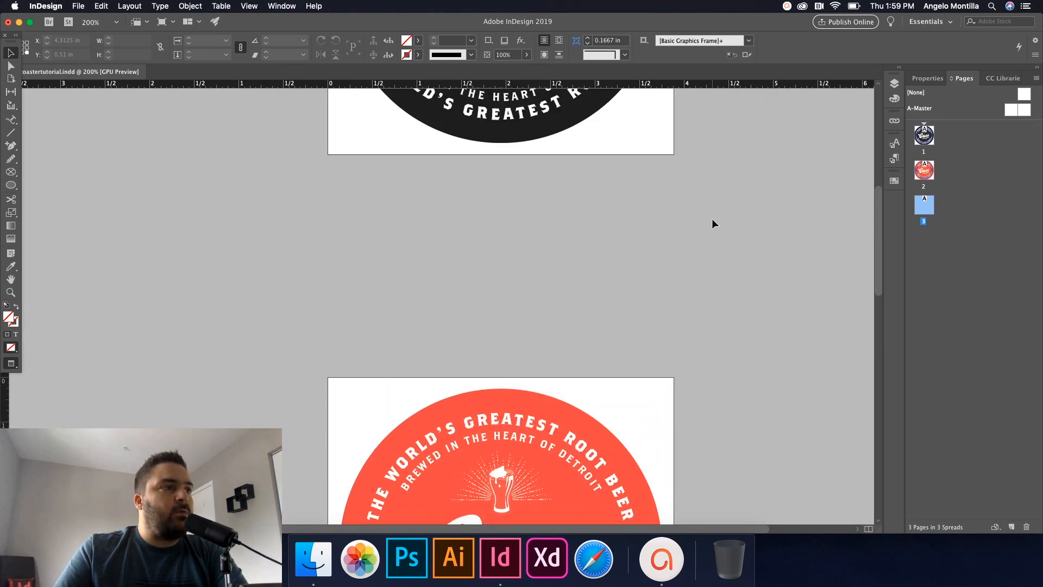
scroll(713, 219, "down", 4)
scroll(713, 219, "down", 4)
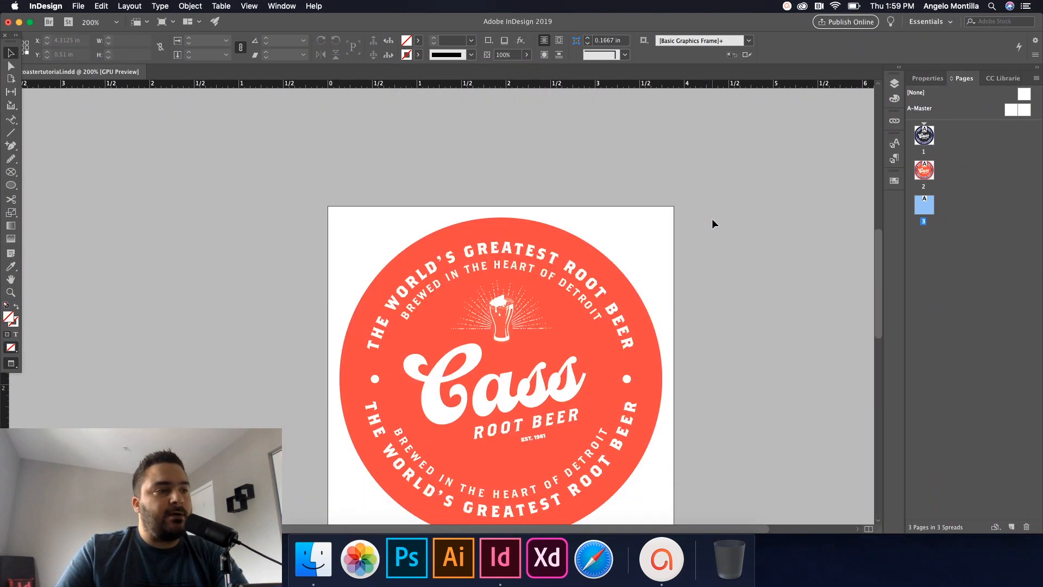
scroll(712, 220, "up", 2)
scroll(712, 220, "down", 6)
scroll(712, 219, "down", 6)
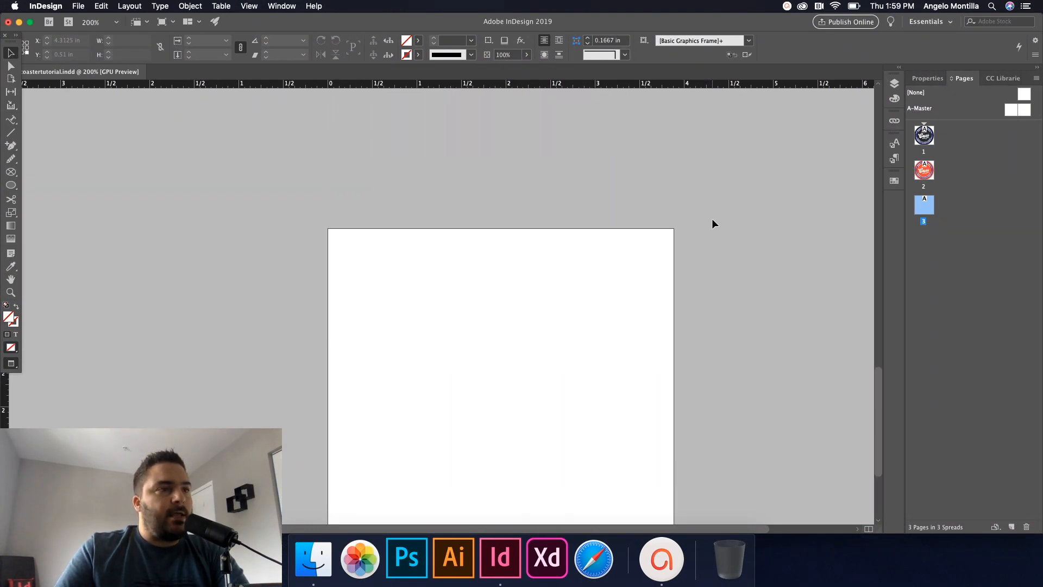
left_click(895, 84)
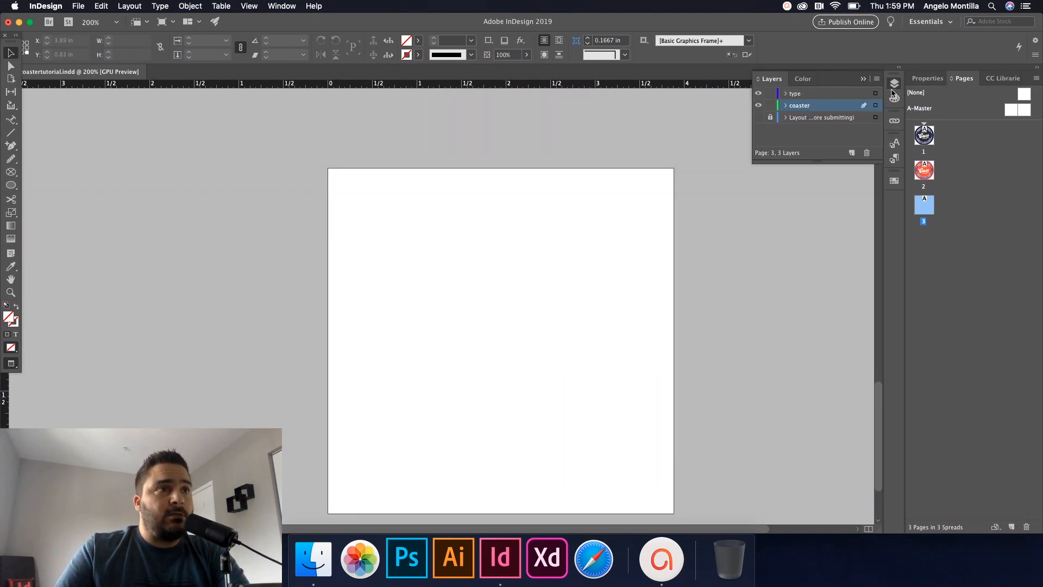
left_click(759, 117)
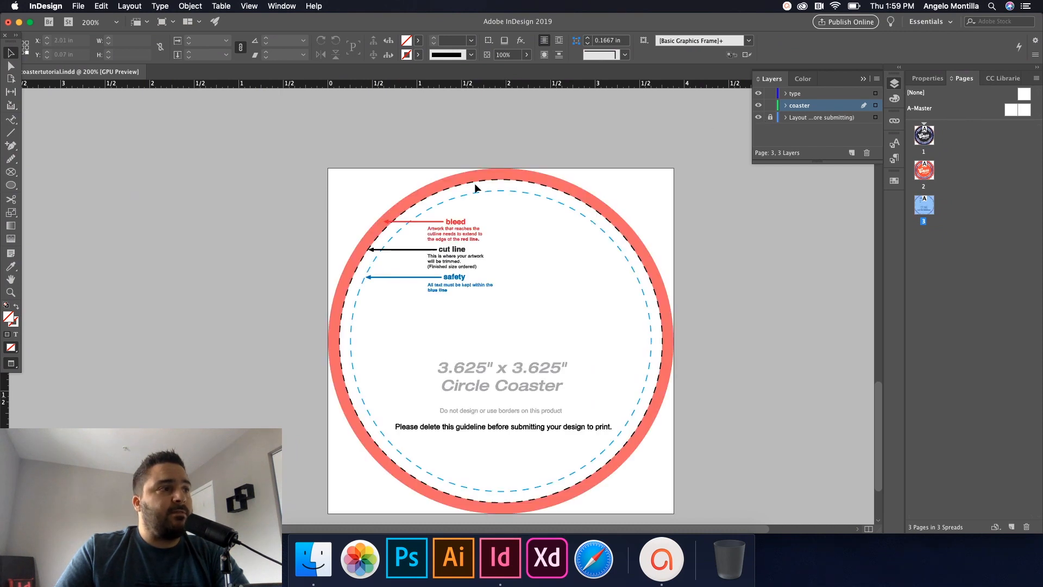
scroll(554, 201, "down", 1)
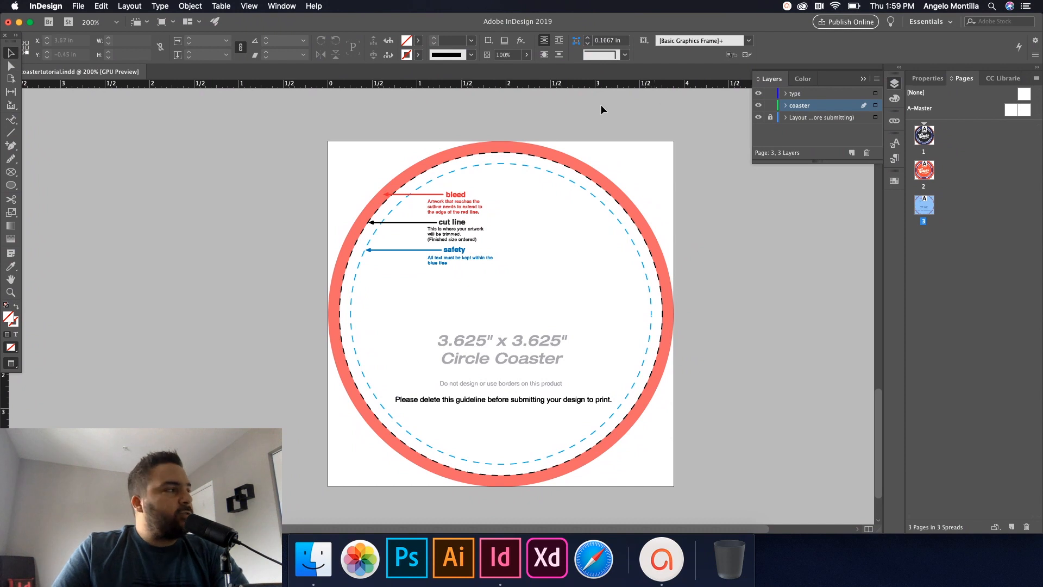
- Create a circular frame with the Ellipse Frame tool on page 3, 3.6209 in wide and 3.6209 in high
key("f")
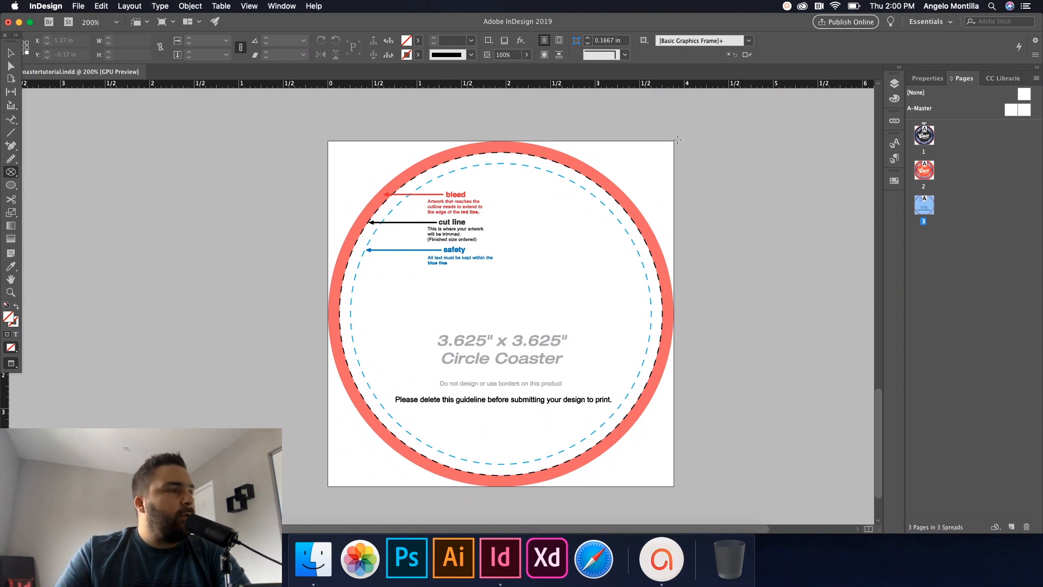
left_click(12, 172)
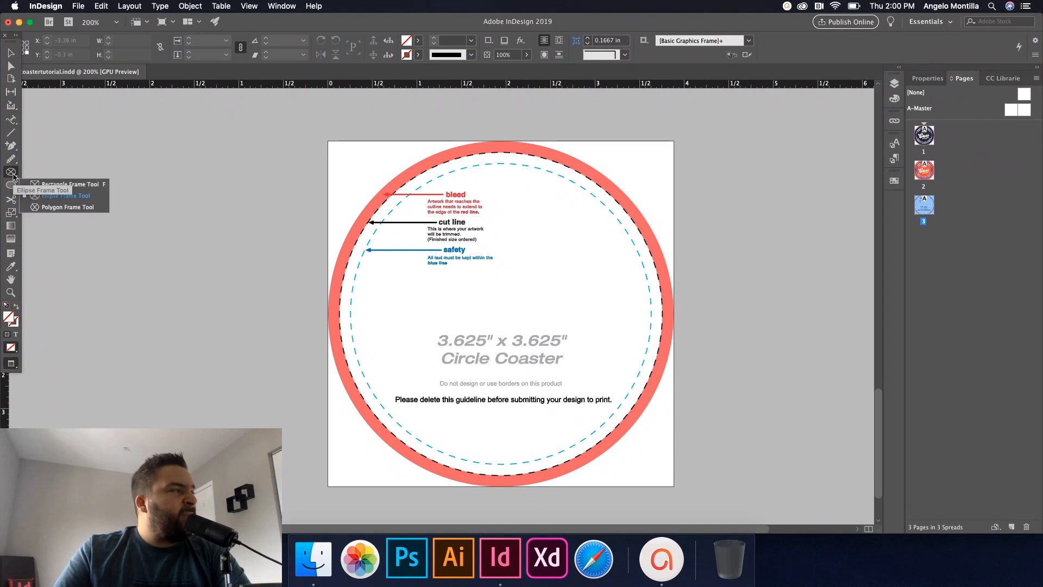
left_click(47, 185)
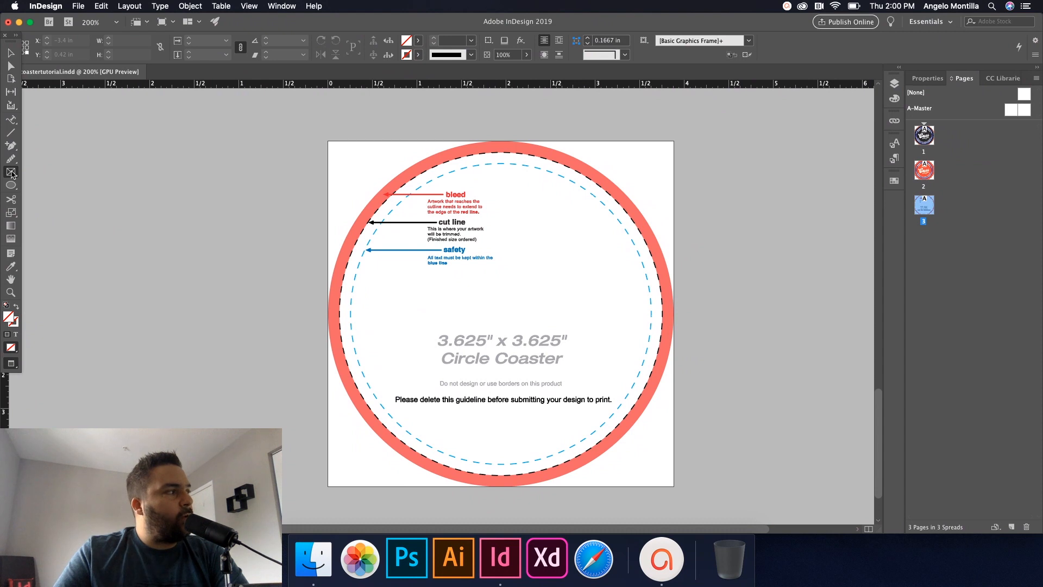
left_click(12, 174)
left_click(66, 196)
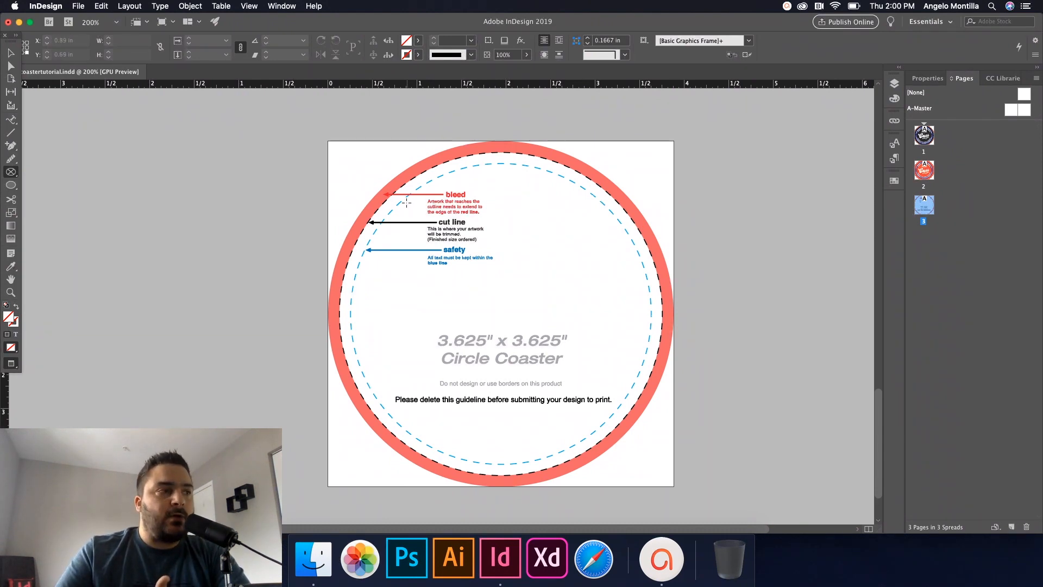
left_click(505, 262)
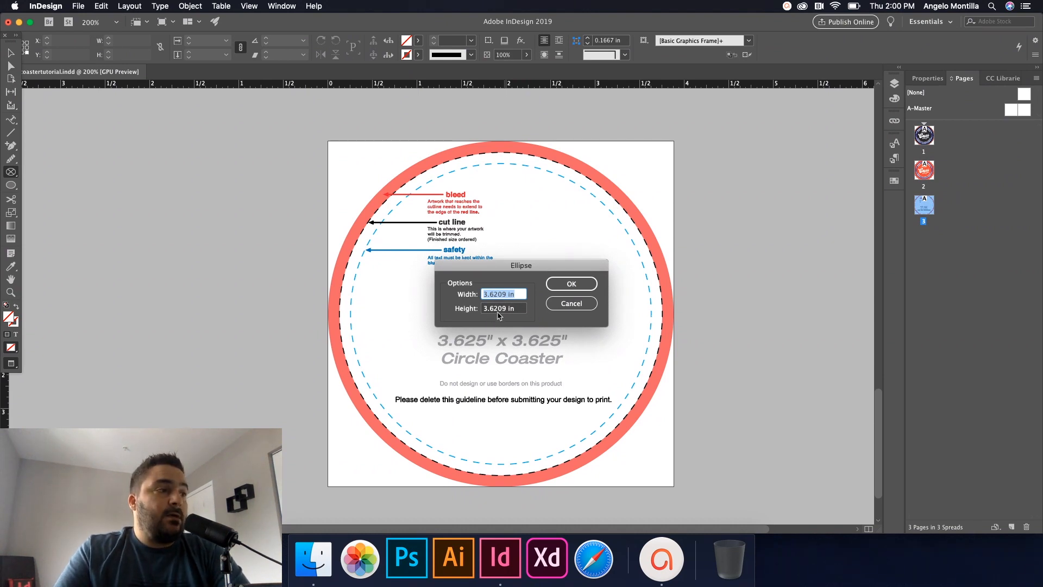
left_click(567, 286)
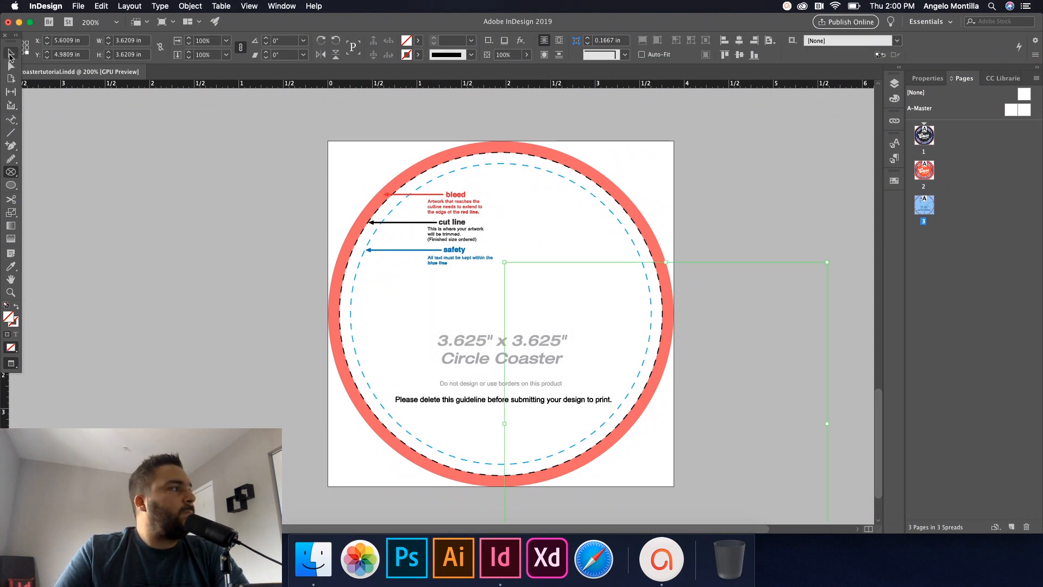
- Fill the circular frame with the dark swatch C=0 M=0 Y=0 K=95
left_click(10, 54)
left_click(895, 180)
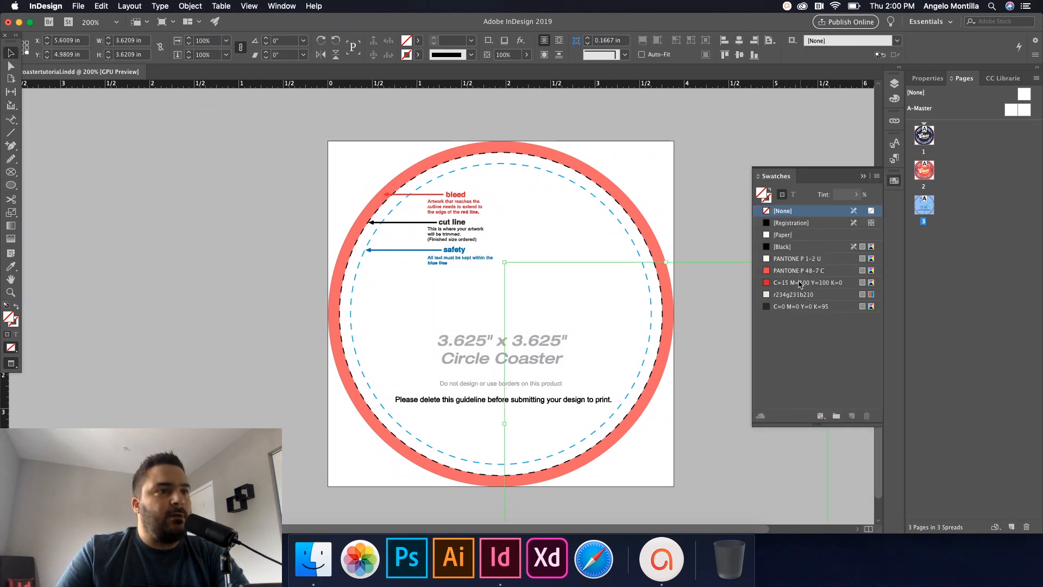
left_click(783, 306)
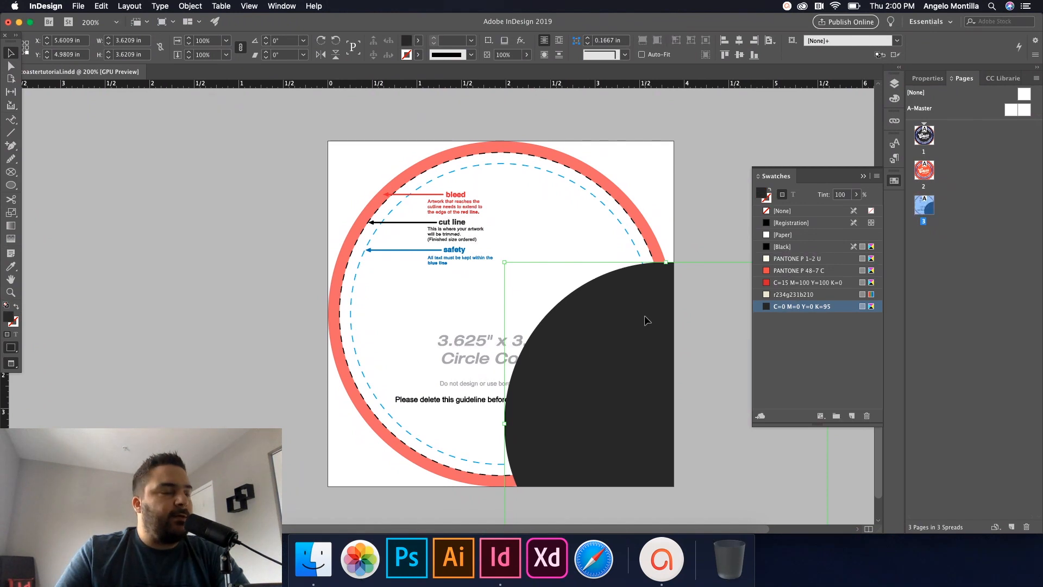
- Move the dark circle over the template and center it horizontally and vertically on the page
left_click_drag(646, 321, 565, 240)
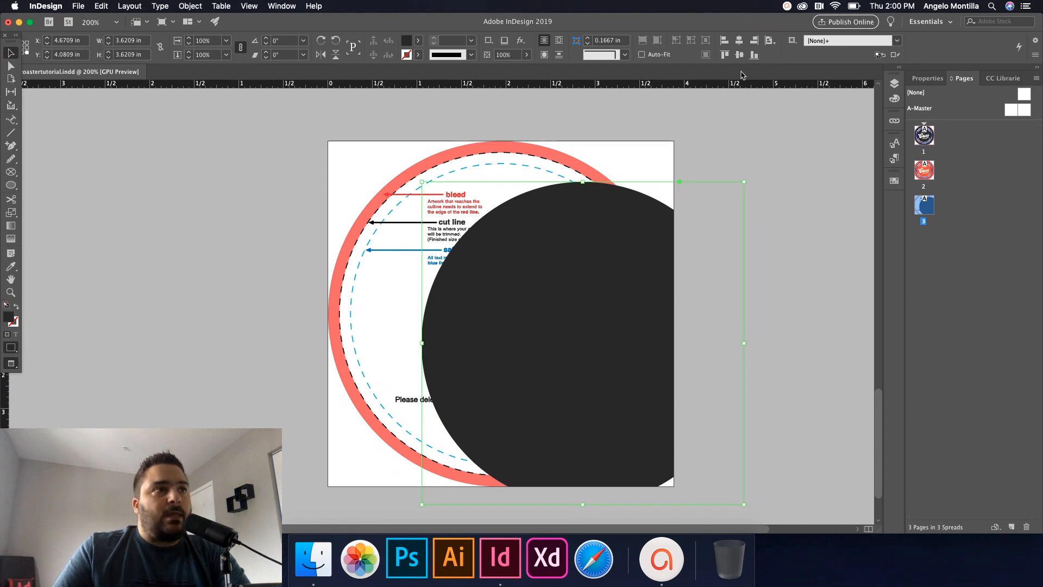
left_click(739, 42)
left_click(739, 54)
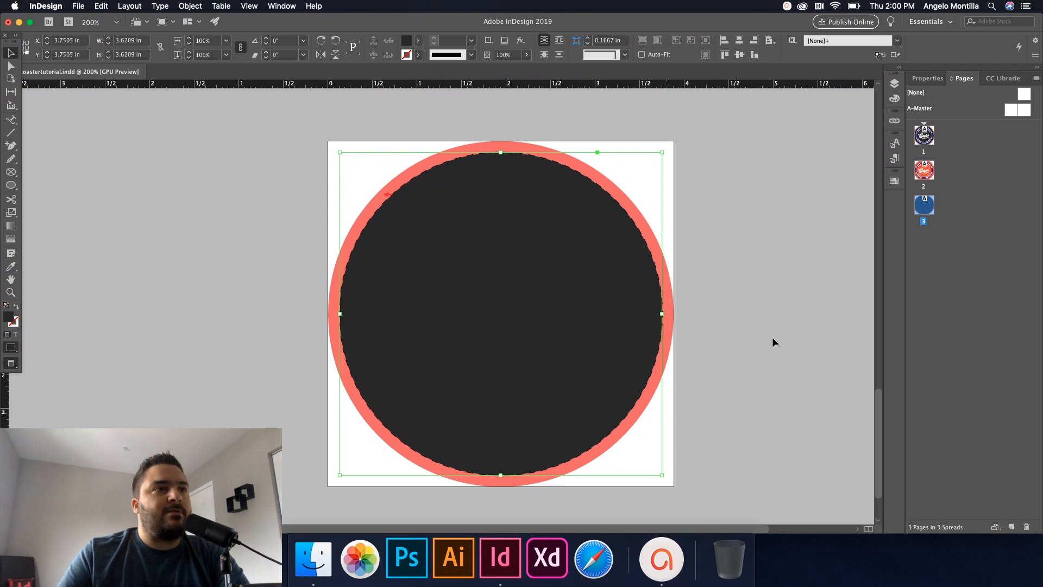
- Hide the layout guideline layer, lock the coaster layer, and test that the dark circle cannot be moved
left_click(894, 83)
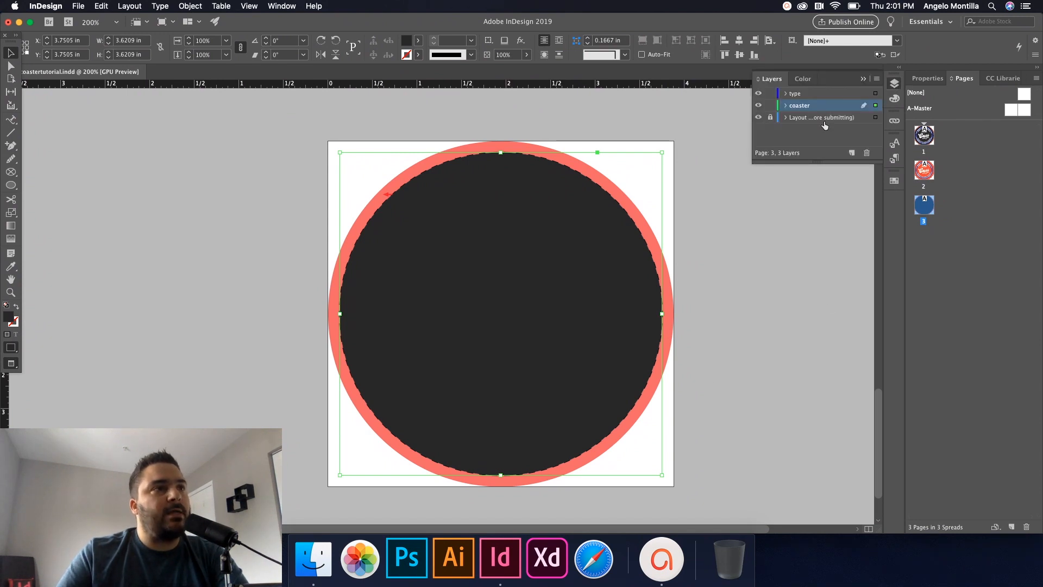
left_click(759, 118)
left_click(770, 106)
left_click_drag(379, 234, 550, 241)
left_click_drag(555, 243, 399, 341)
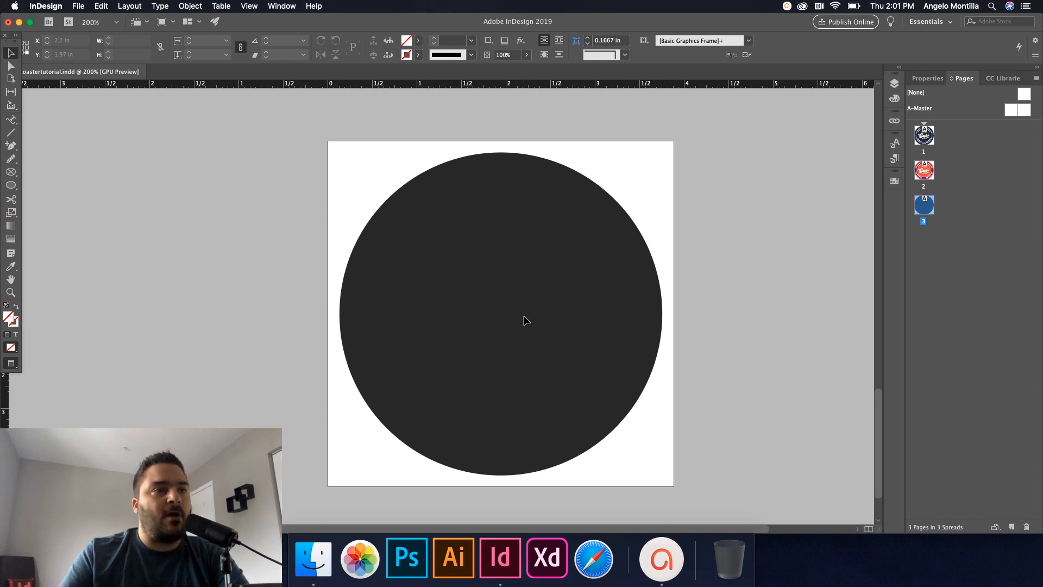
- Draw a circular ellipse frame about 2.73 in across on the type layer, over the dark circle
left_click(894, 83)
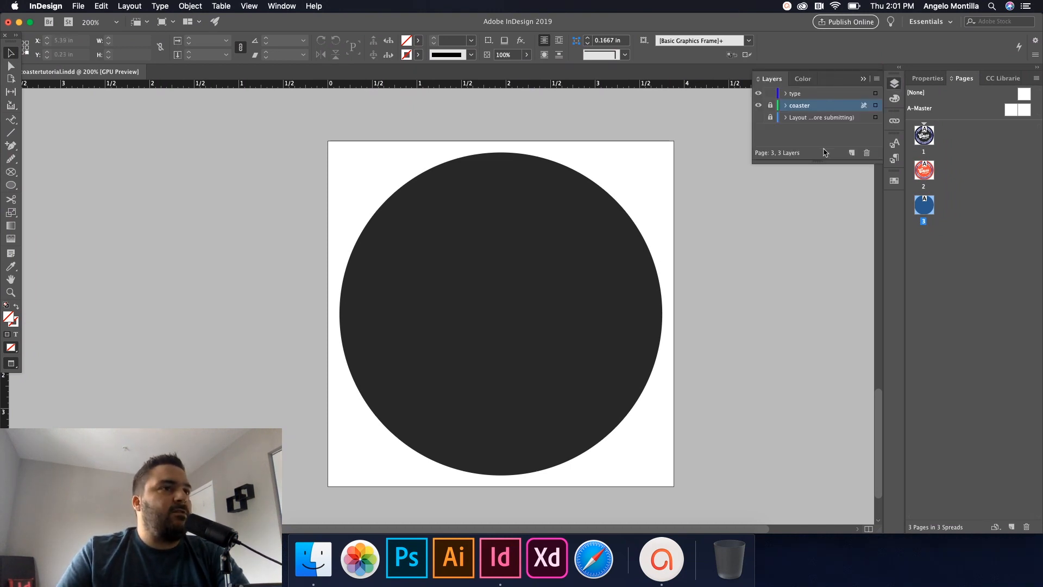
left_click(795, 95)
left_click(11, 173)
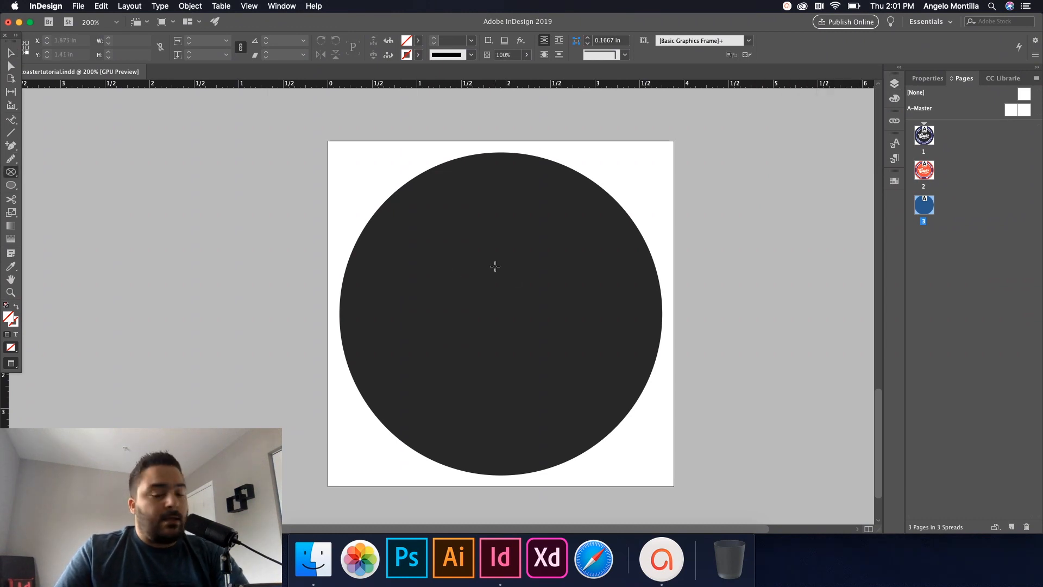
mouse_move(455, 213)
left_mouse_down()
mouse_move(496, 288)
mouse_move(598, 356)
mouse_move(701, 457)
left_mouse_up()
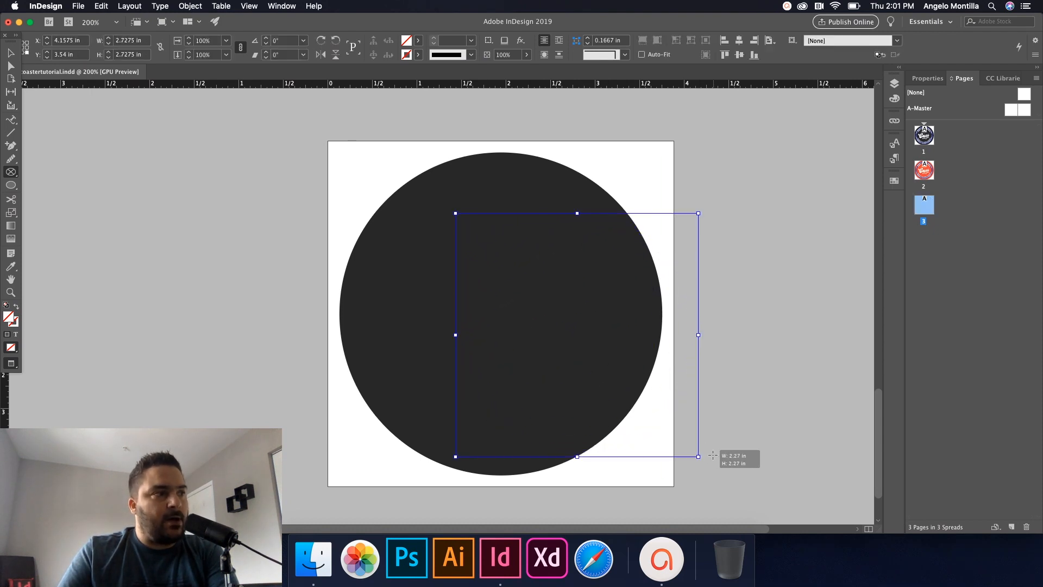
left_click(8, 52)
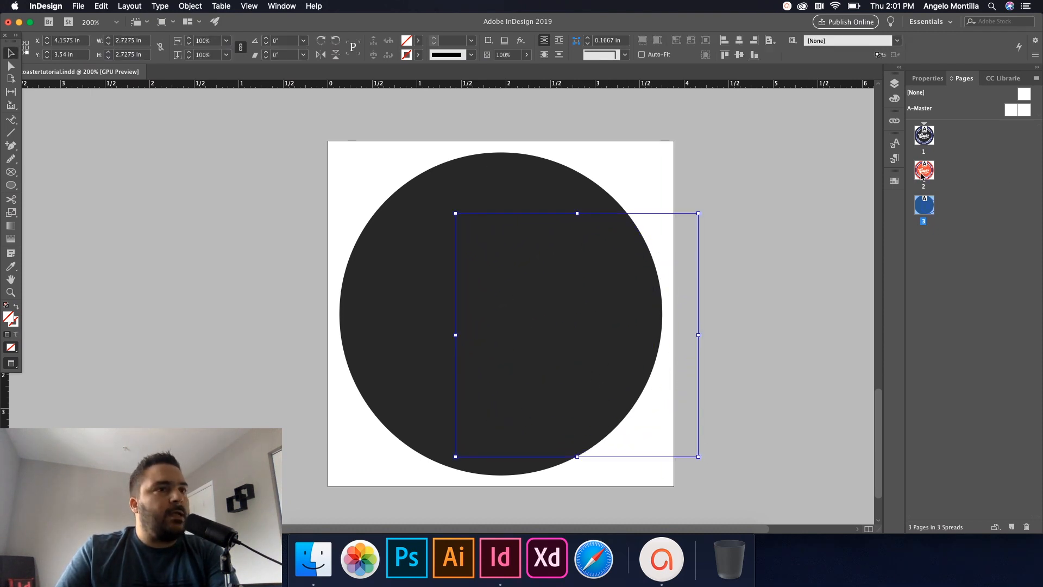
- Give the smaller circle a [Paper] stroke with a weight of 0.5 pt
left_click(928, 78)
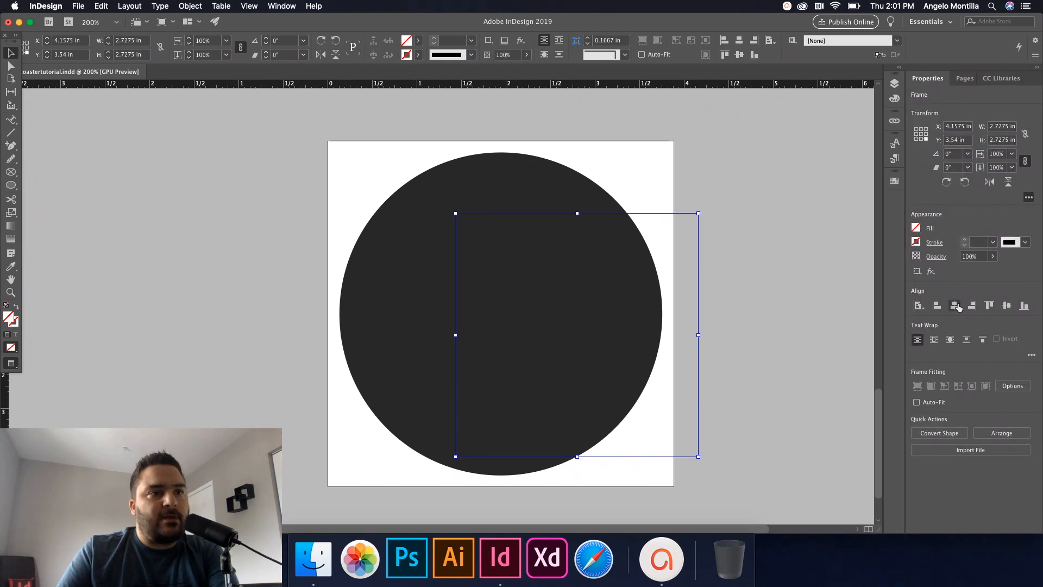
left_click(916, 243)
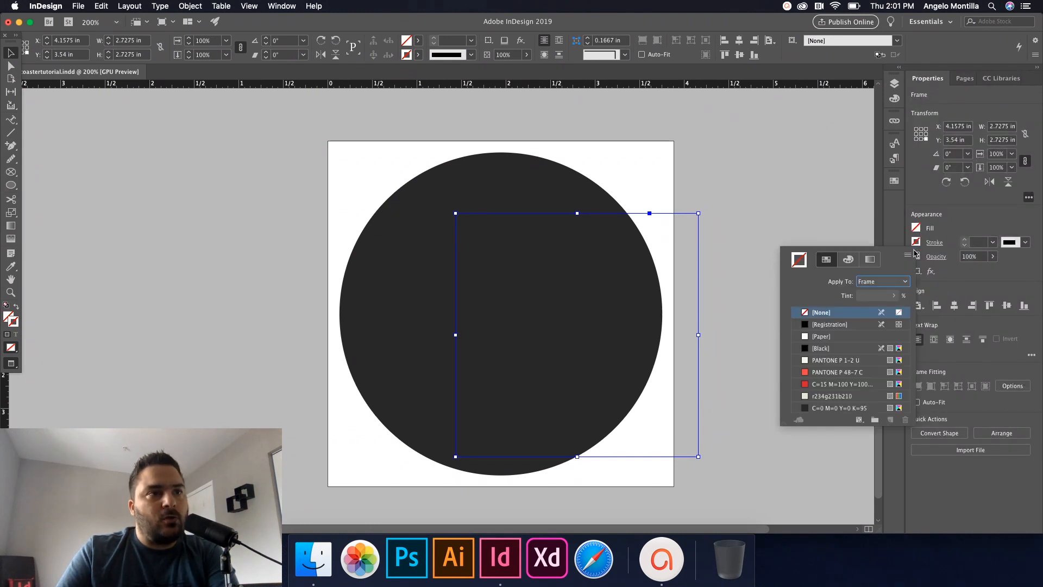
left_click(813, 338)
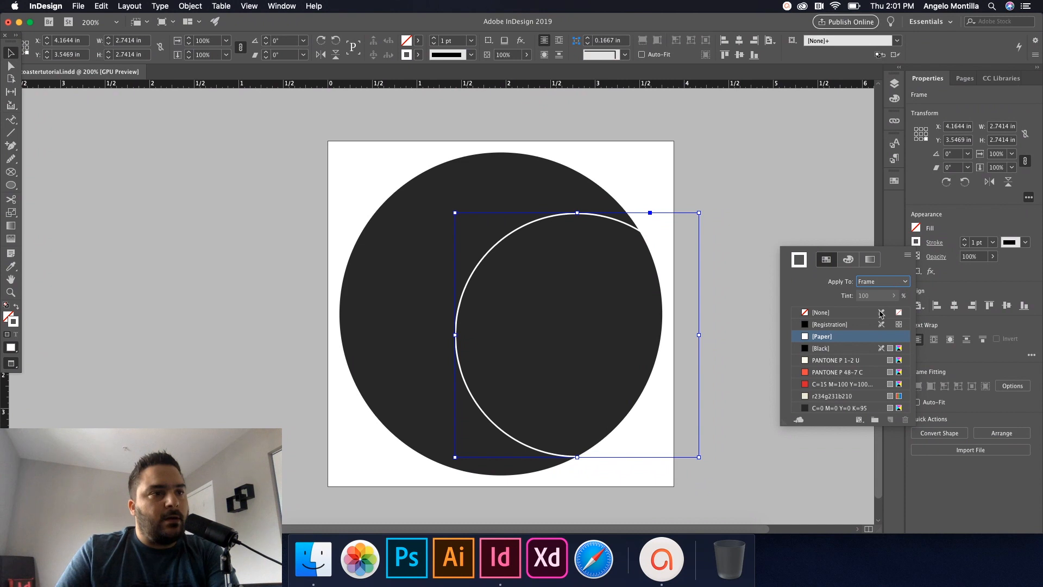
left_click(471, 42)
left_click(472, 43)
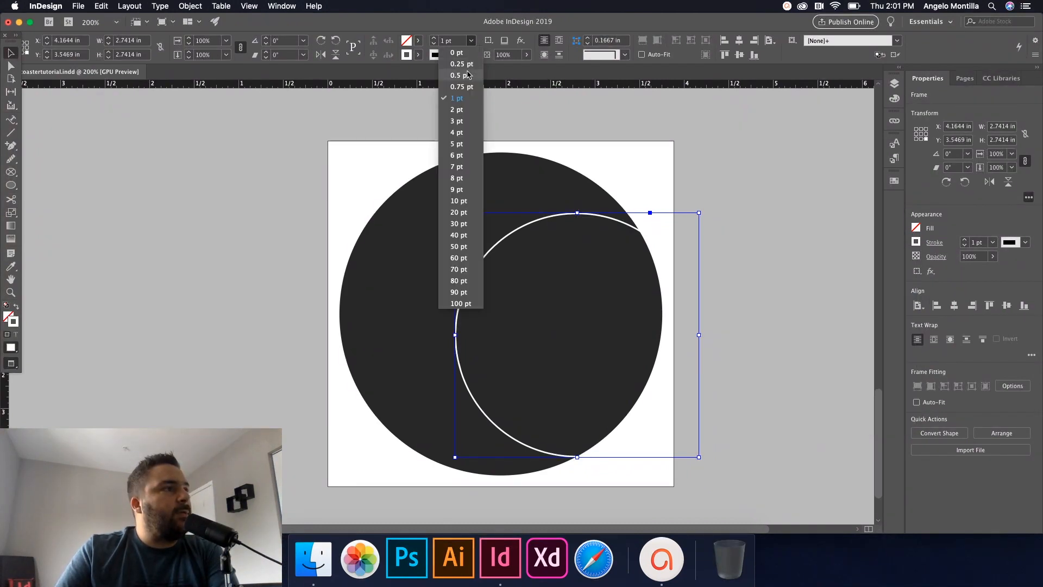
left_click(467, 65)
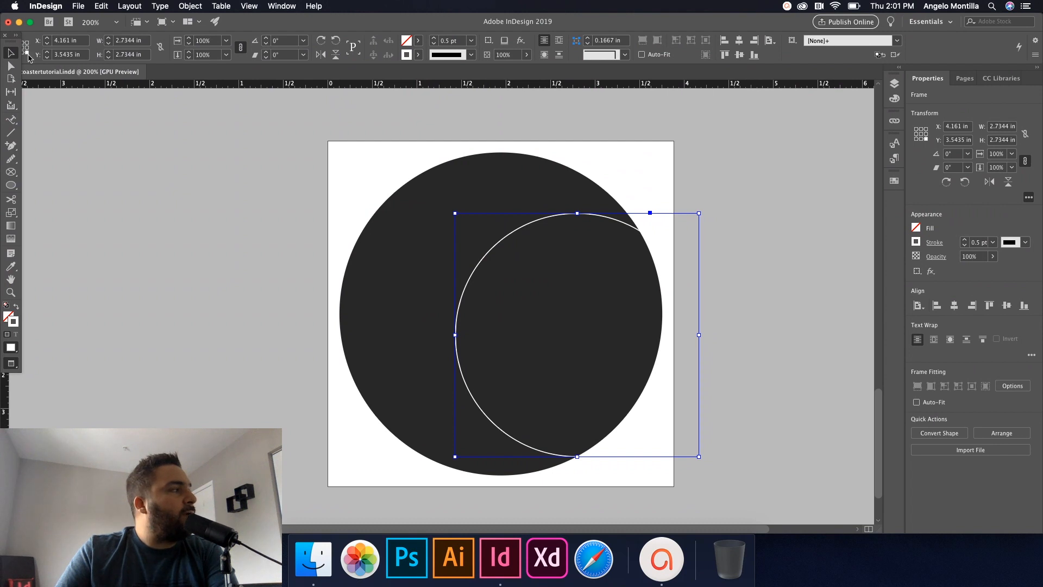
- Enlarge the white-outlined circle to about 2.99 in across and center it horizontally and vertically on the page
left_click_drag(513, 218, 423, 214)
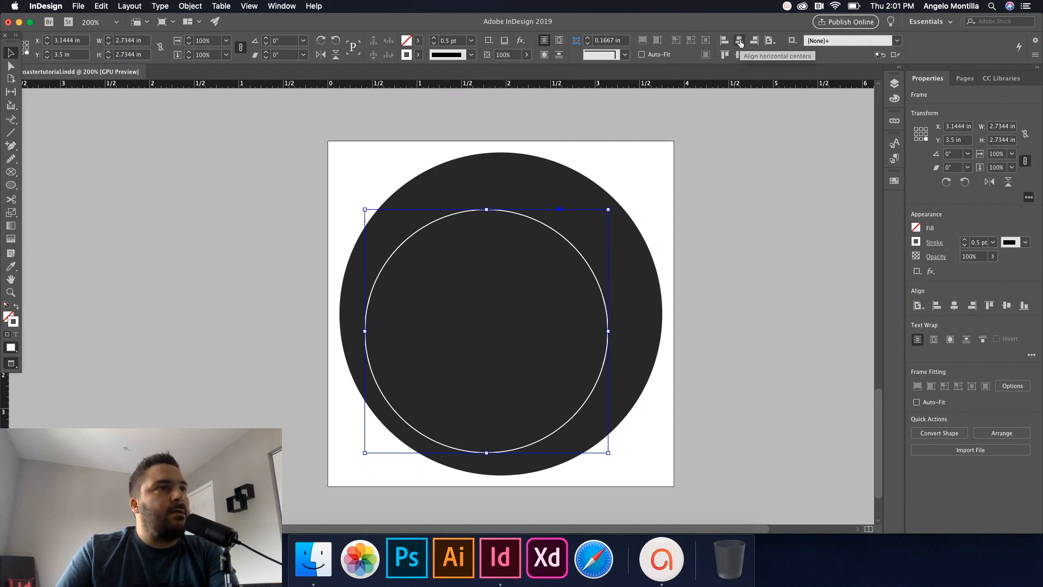
left_click(740, 43)
left_click(739, 55)
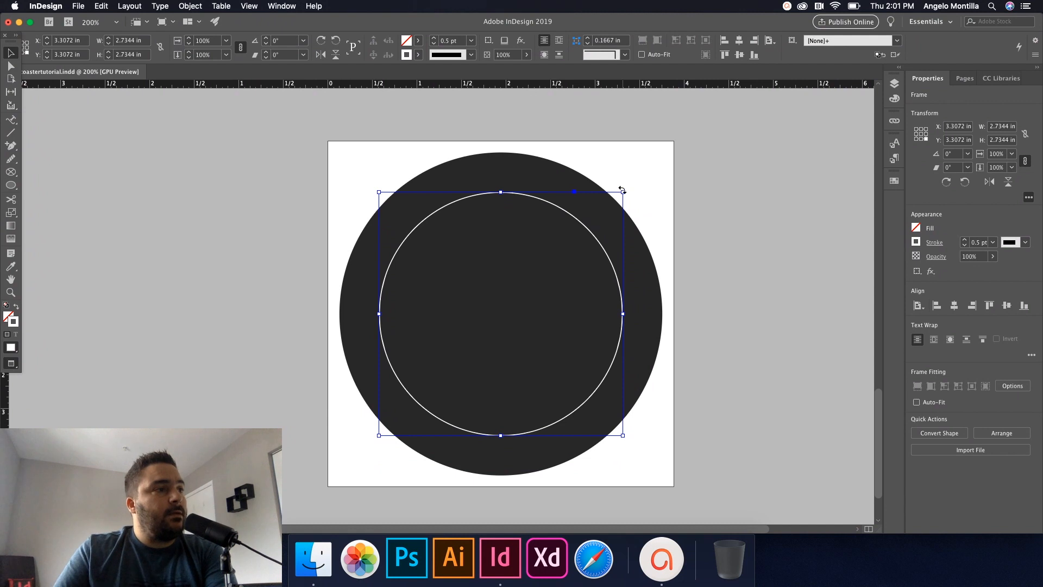
left_click_drag(623, 192, 645, 170)
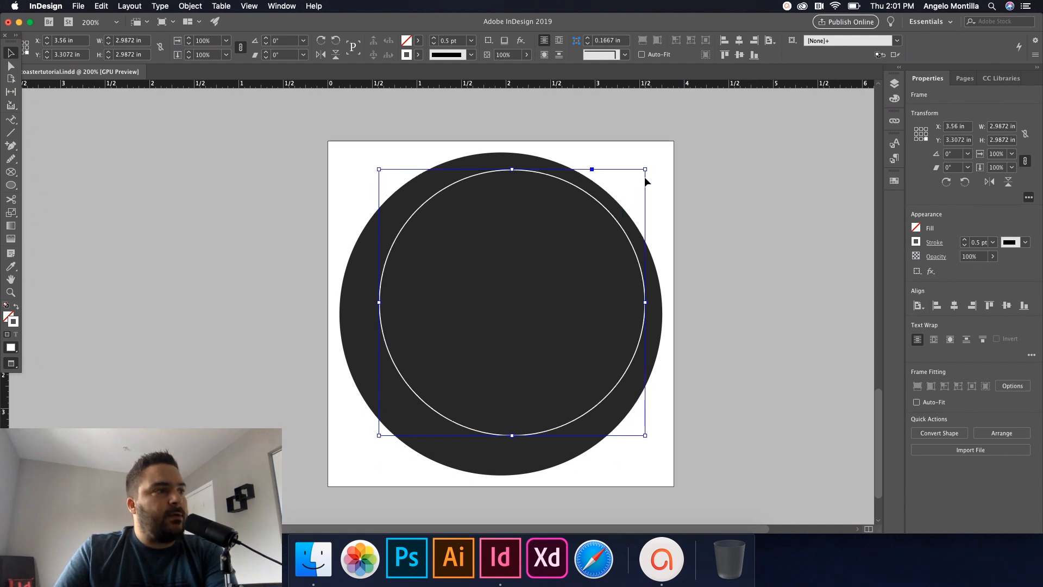
left_click(740, 41)
left_click(740, 55)
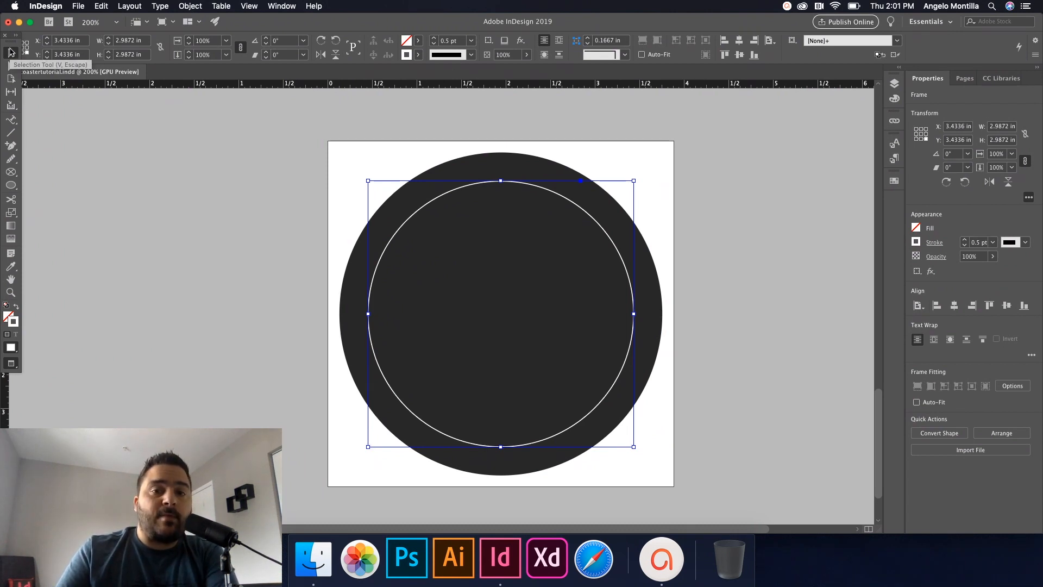
- Place a Type on a Path insertion point on the white circle's outline, just left of its topmost point
left_click(12, 123)
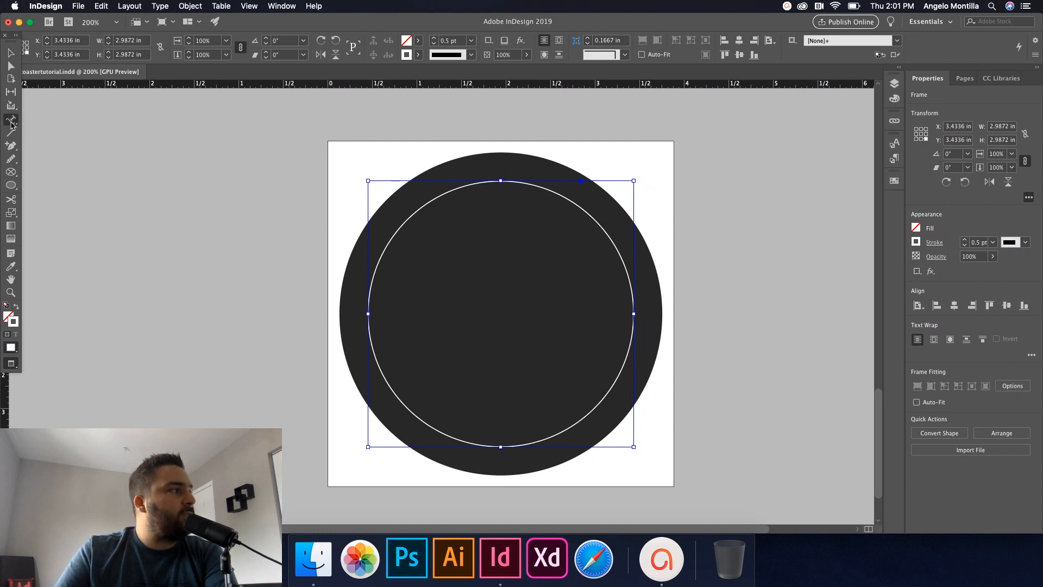
left_click(11, 124)
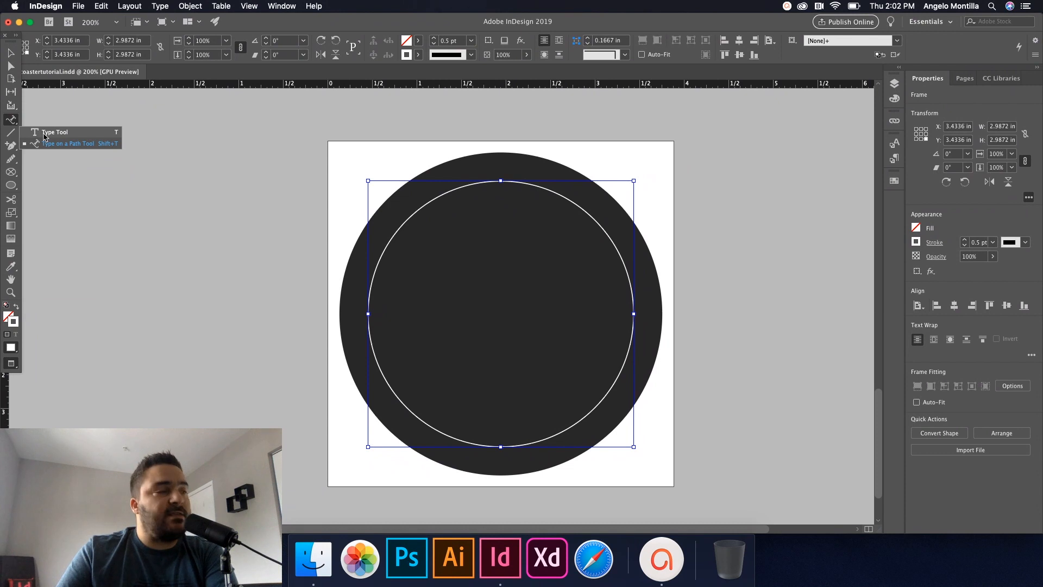
left_click(45, 135)
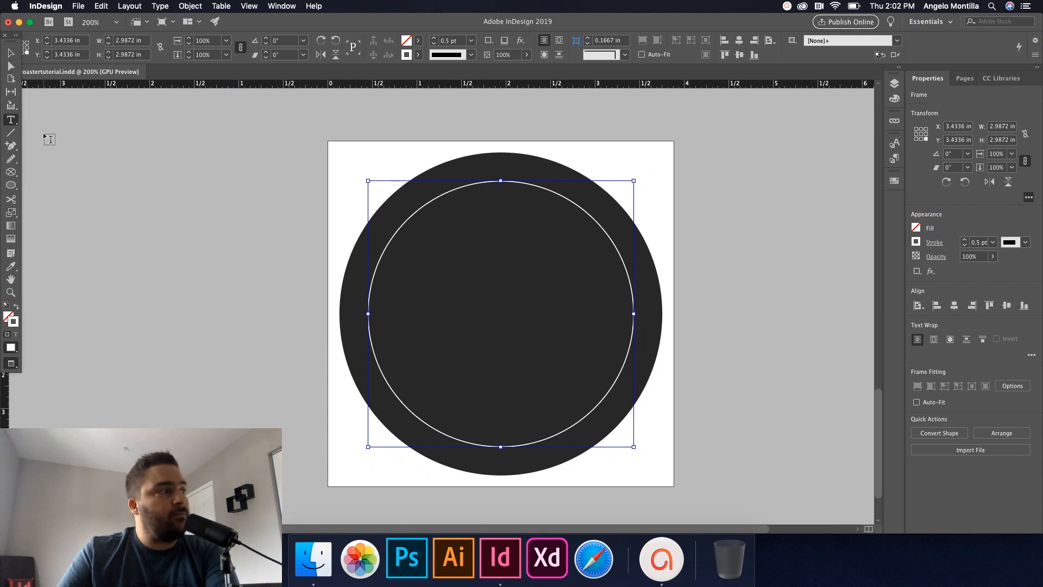
left_click(15, 123)
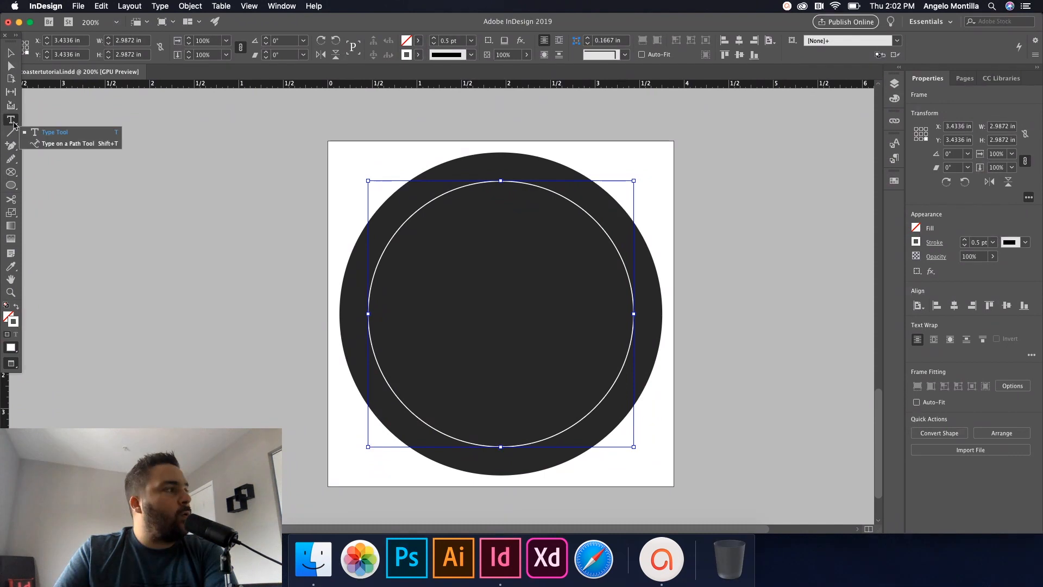
left_click(79, 146)
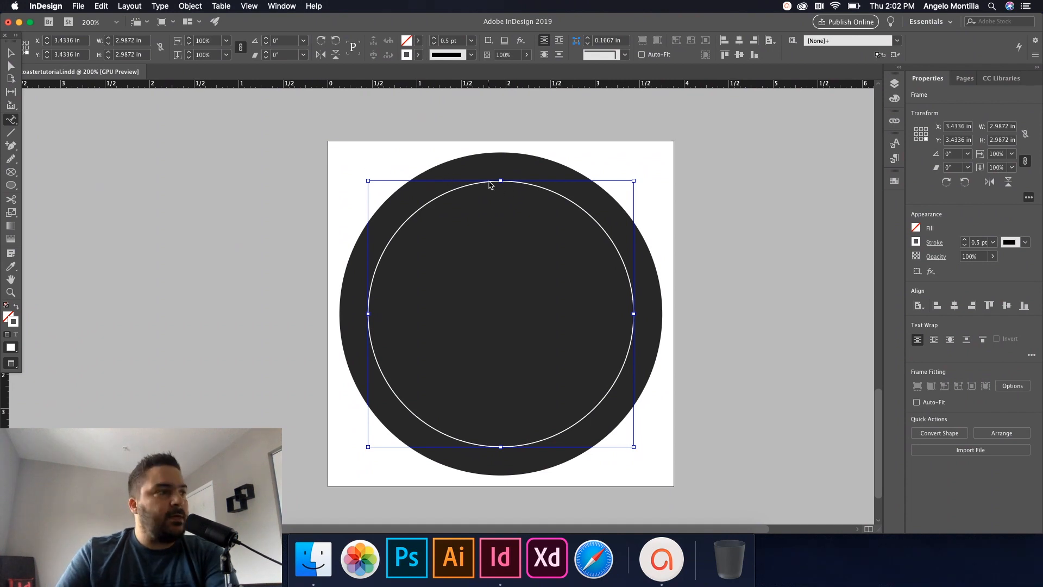
scroll(491, 185, "up", 3)
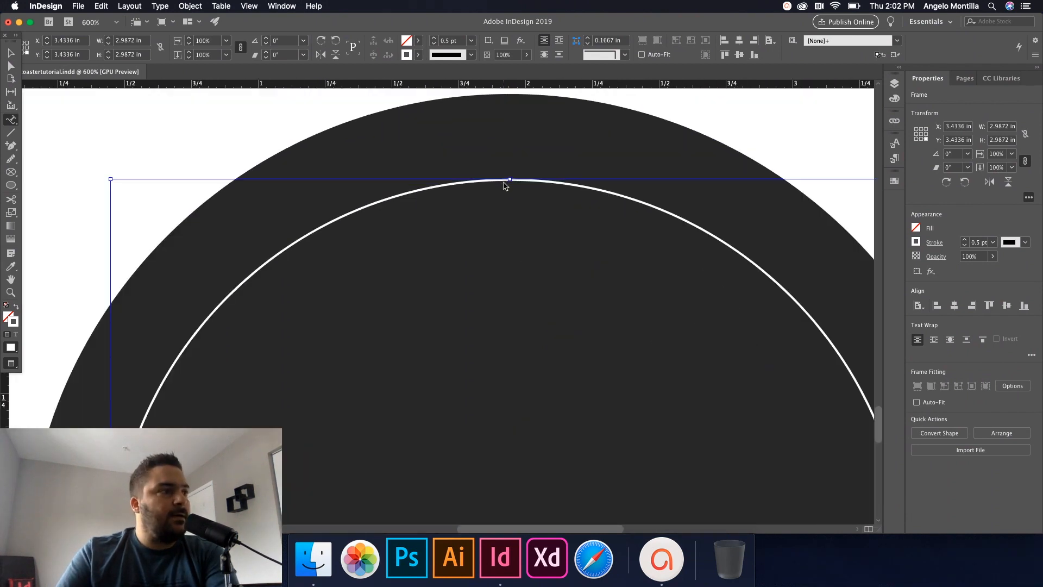
left_click(445, 185)
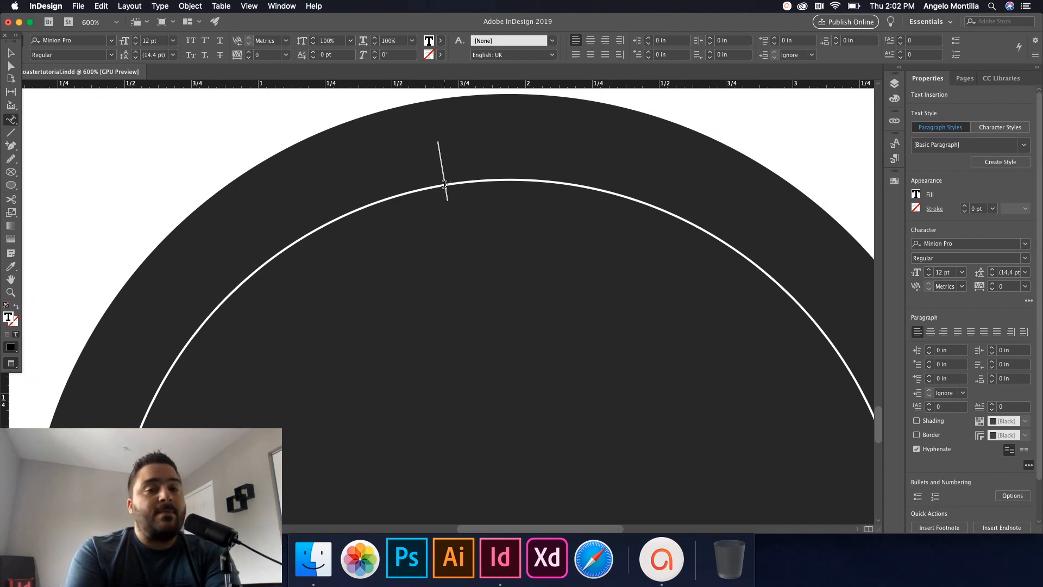
- Enter THE WORLD'S GREATEST ROOT BEER in capitals along the circle's path and finish text editing
type("G")
key("BackSpace")
type("The")
key("BackSpace")
key("BackSpace")
type("he")
key("BackSpace")
key("BackSpace")
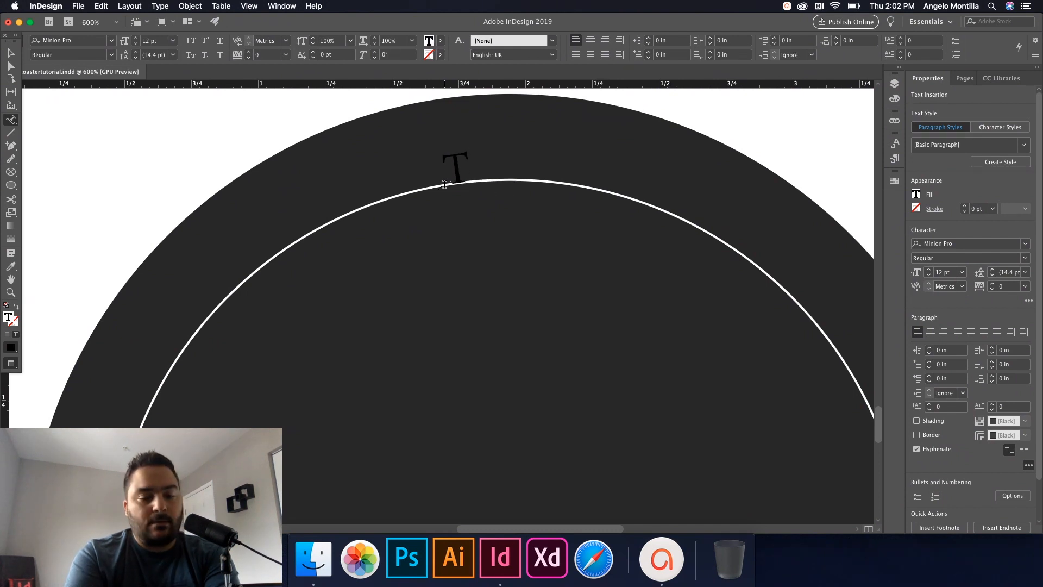
type("HE GREATEST")
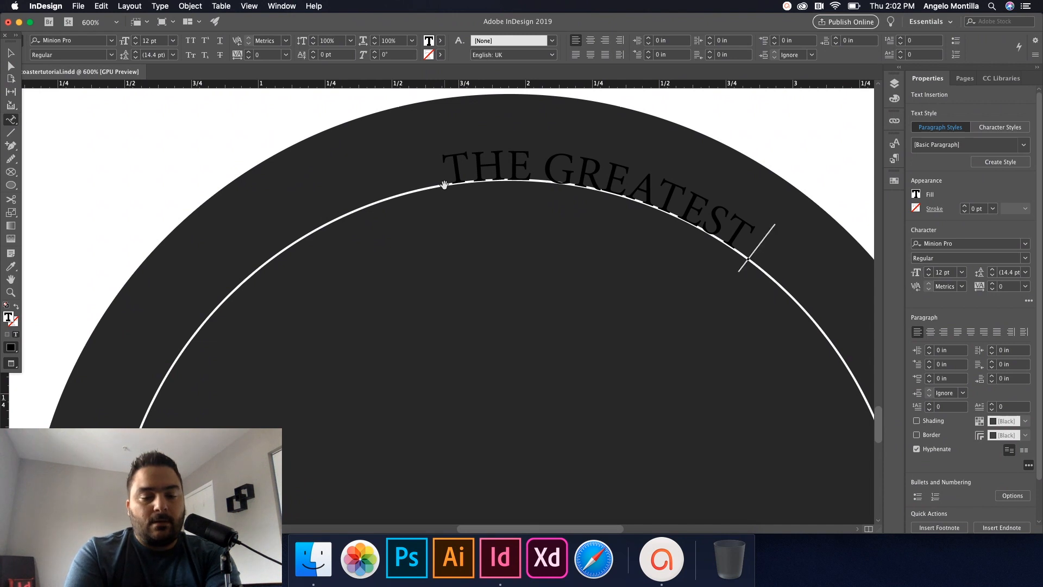
key("BackSpace")
key("BackSpace")
key("BackSpace")
key("BackSpace")
key("BackSpace")
key("BackSpace")
key("BackSpace")
key("BackSpace")
type("WORLD'S GREATEST ROL")
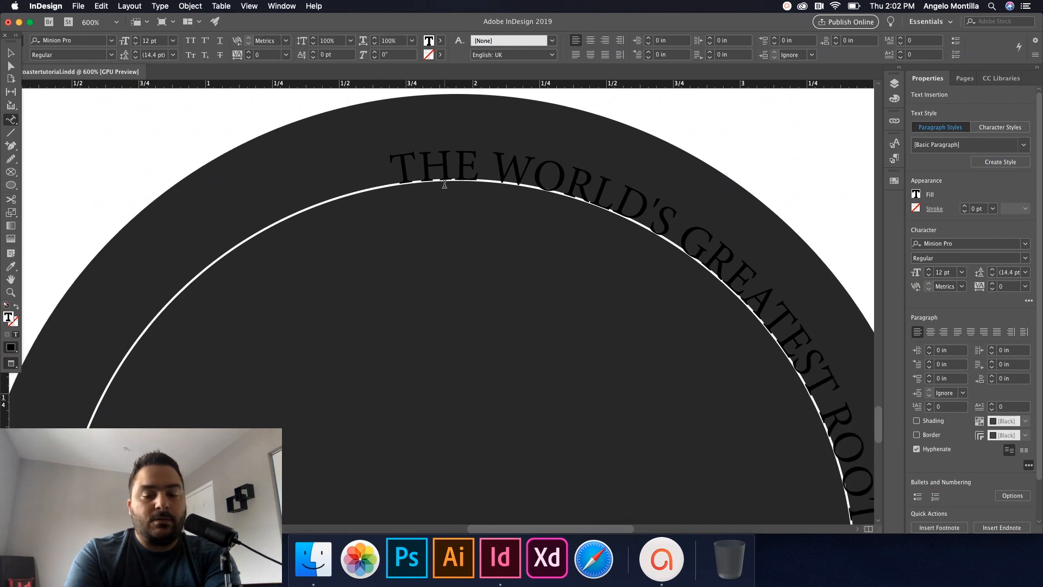
type("T BEER")
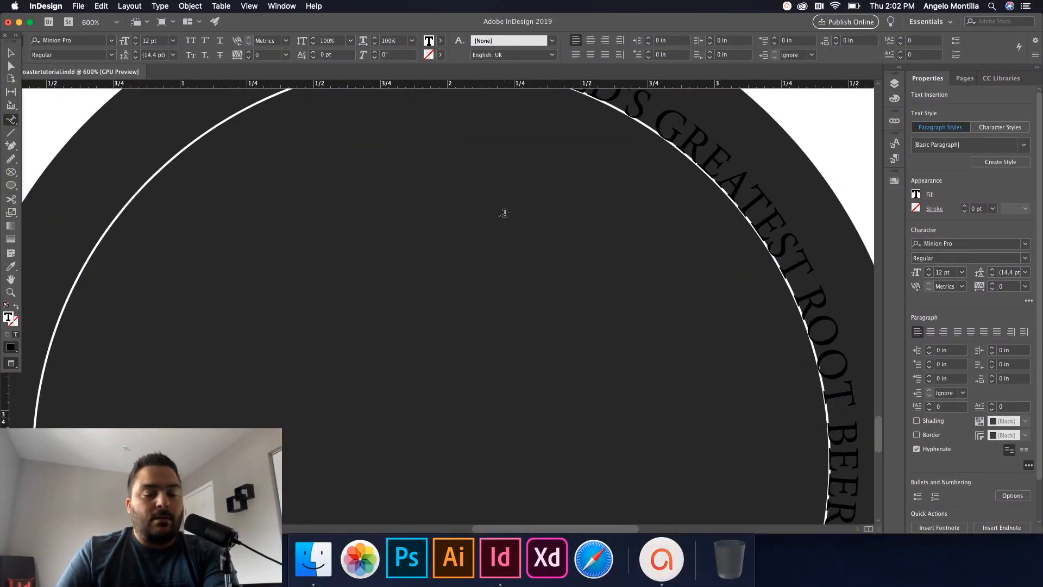
key("Escape")
key("super+2")
scroll(495, 228, "up", 1)
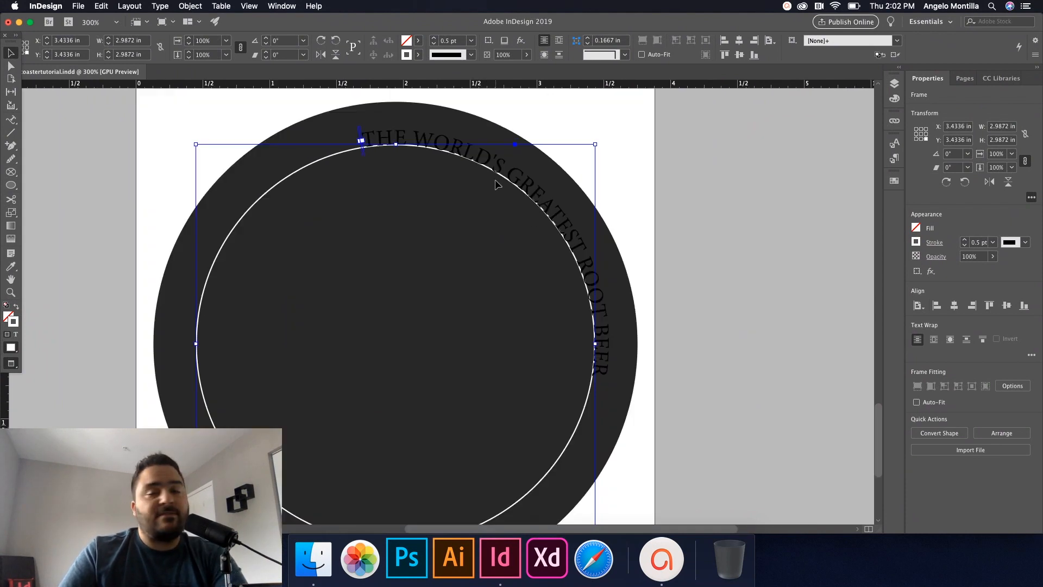
- Select all of the text on the circular path and center-align it
double_click(407, 136)
triple_click(385, 133)
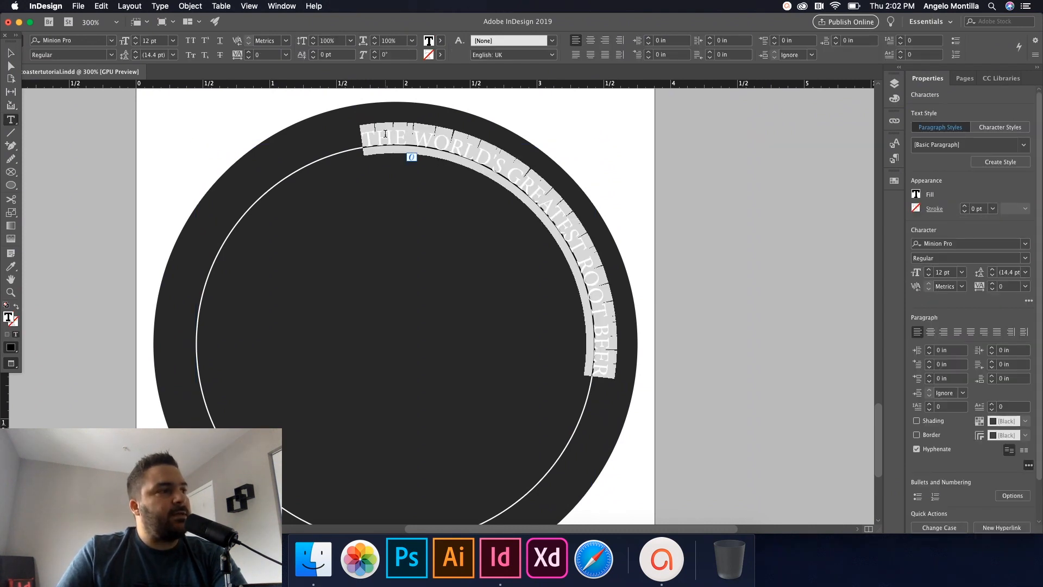
left_click(591, 41)
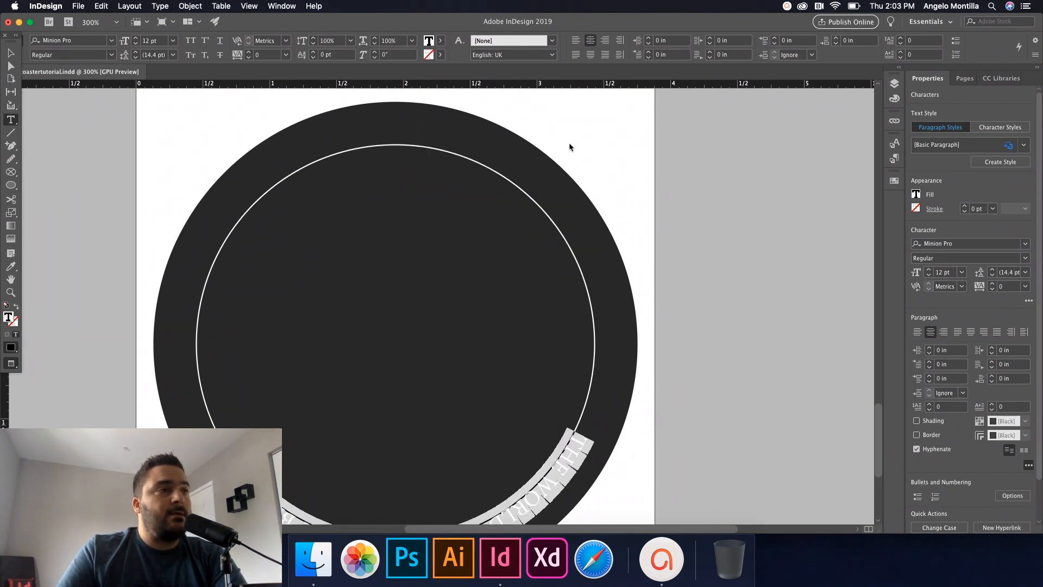
scroll(630, 213, "down", 1)
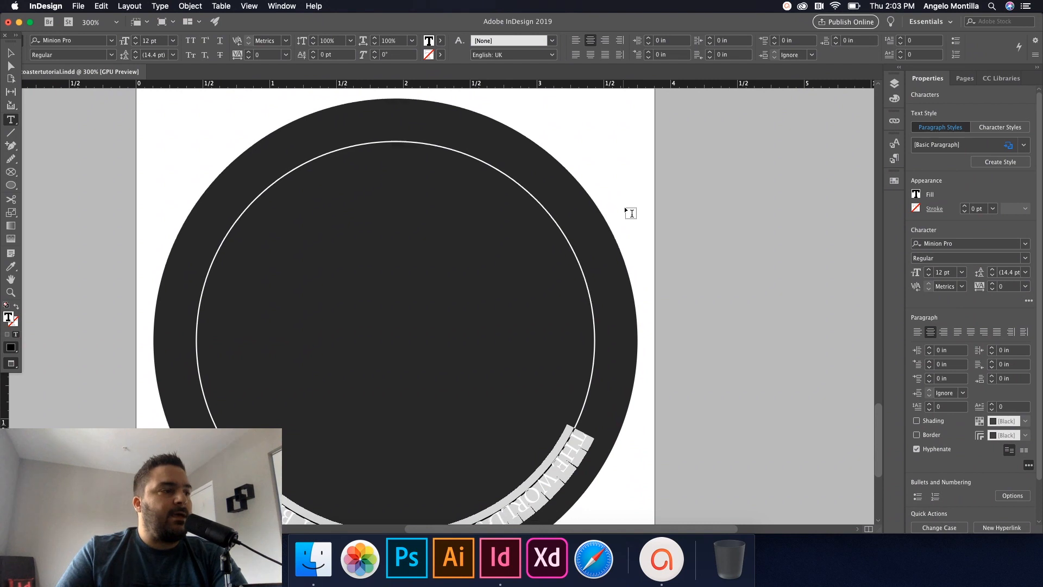
scroll(630, 213, "down", 2)
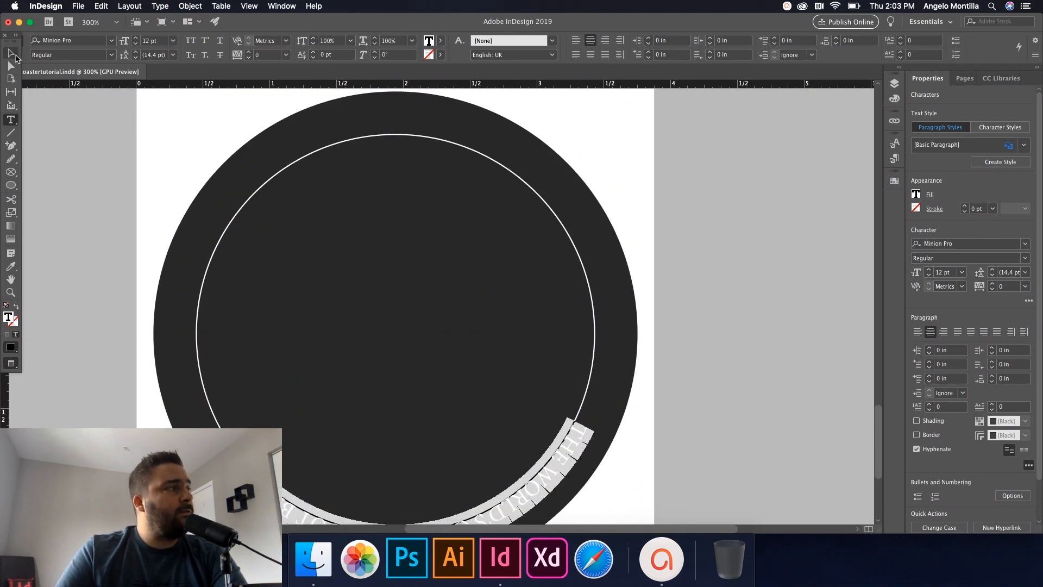
- Move the path text's start bracket to the circle's leftmost point and its end bracket to the rightmost point, then deselect the circle
left_click(12, 55)
left_click(269, 200)
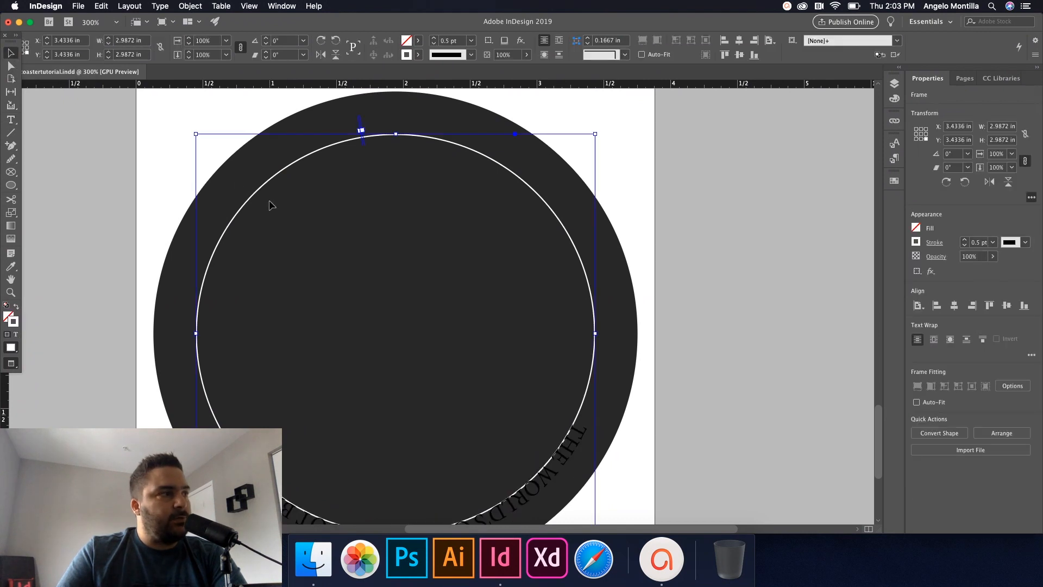
scroll(269, 200, "down", 6)
scroll(269, 202, "up", 1)
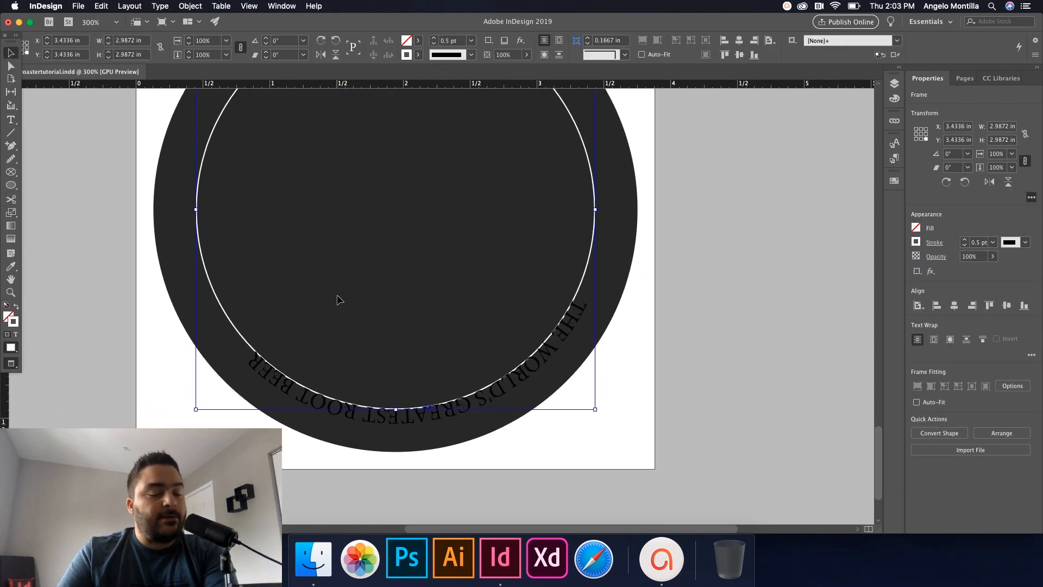
scroll(416, 424, "up", 3)
scroll(416, 424, "down", 3)
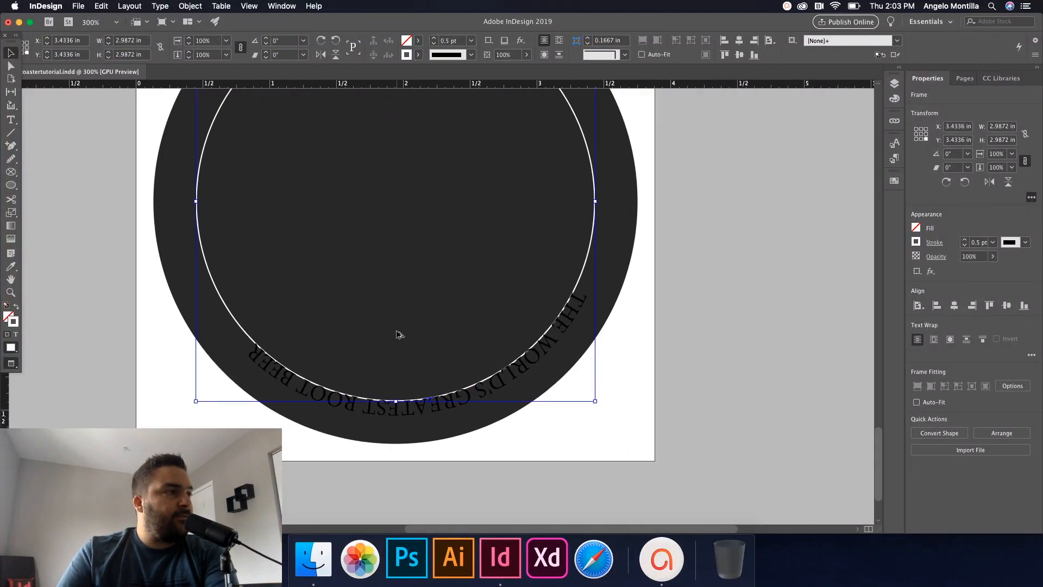
scroll(415, 226, "up", 2)
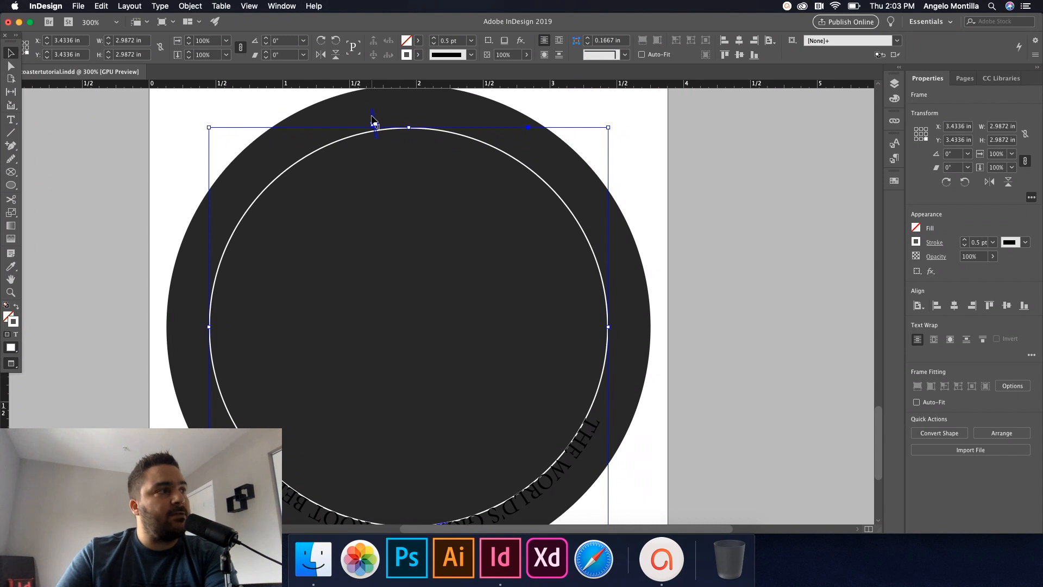
scroll(373, 119, "up", 5)
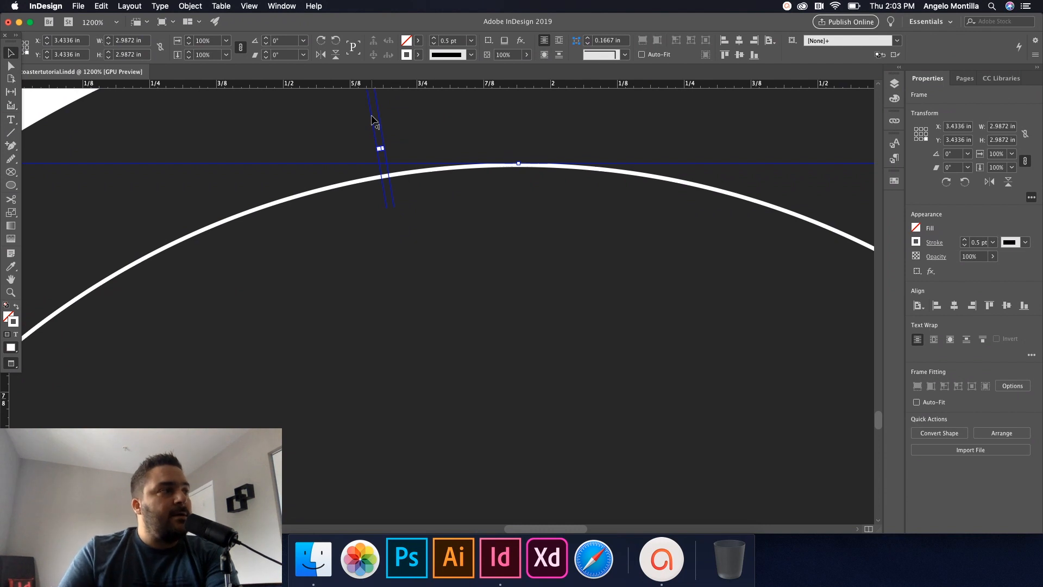
scroll(373, 119, "down", 4)
mouse_move(374, 121)
left_mouse_down()
mouse_move(281, 171)
mouse_move(204, 276)
mouse_move(169, 399)
left_mouse_up()
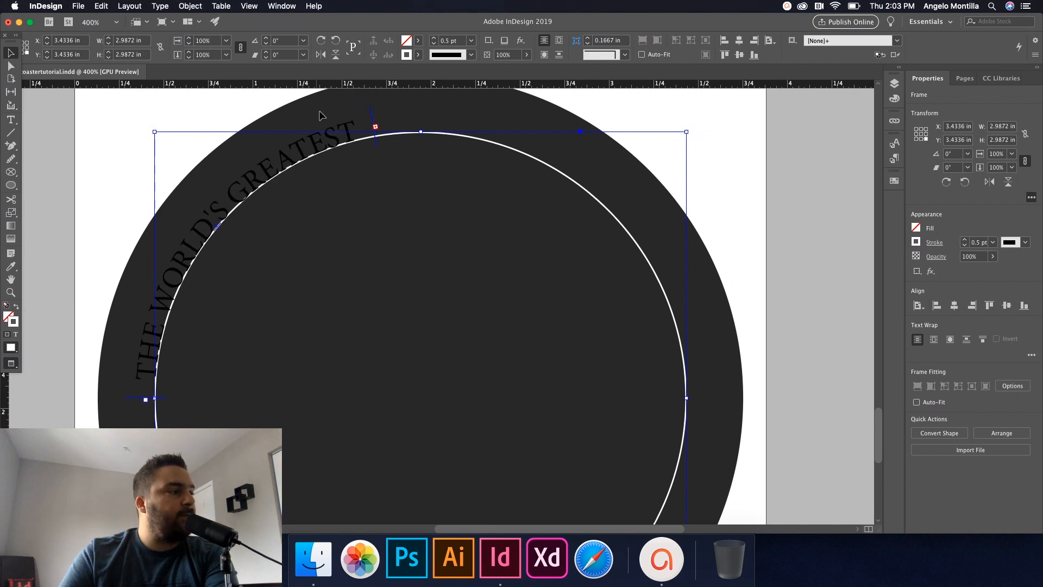
left_click_drag(373, 118, 696, 401)
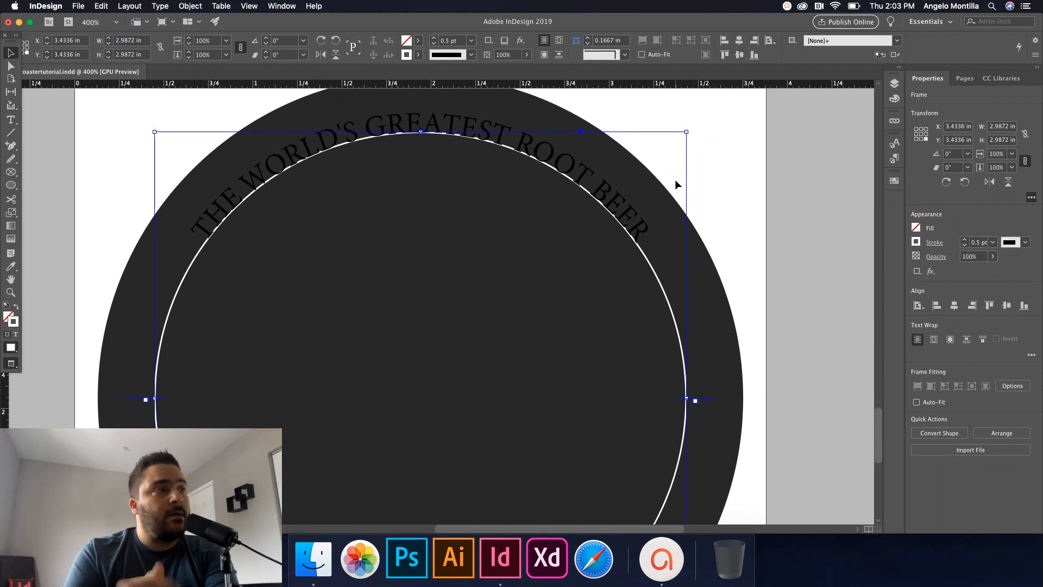
left_click(640, 166)
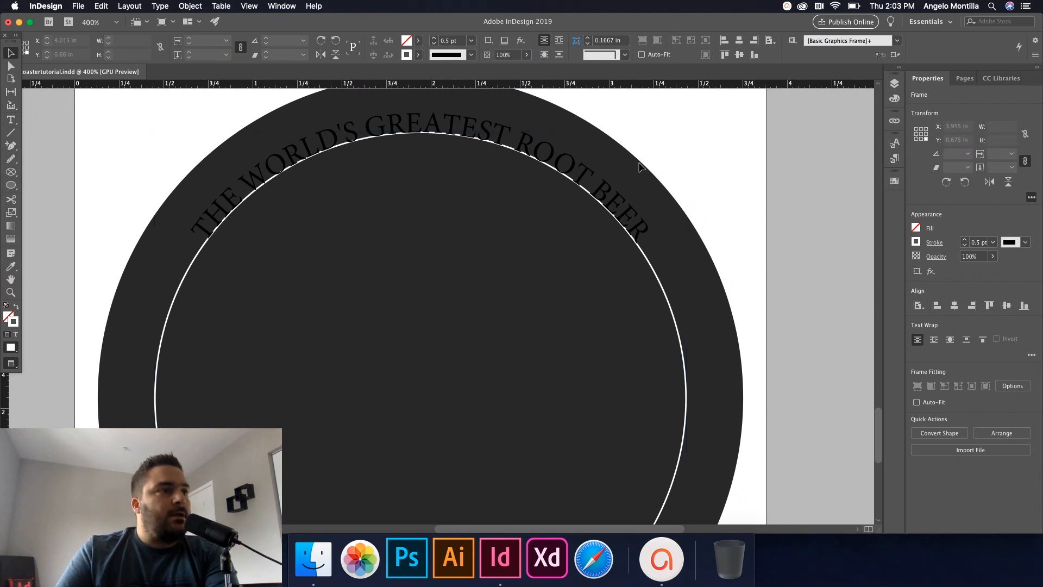
- Apply the Brothers OT Header - Bold paragraph style to all of the curved text
double_click(406, 130)
key("super+a")
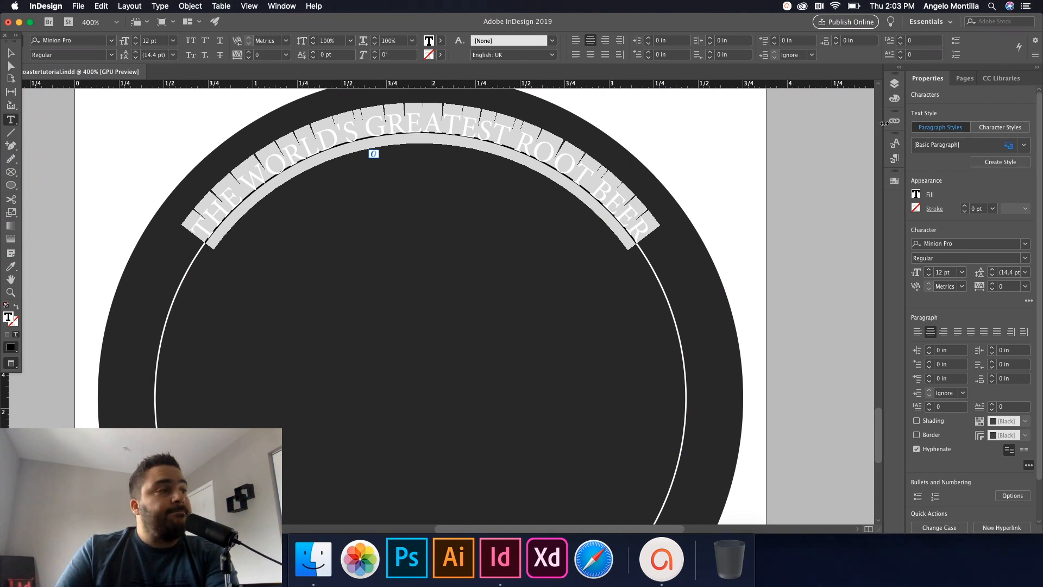
left_click(484, 137)
triple_click(485, 137)
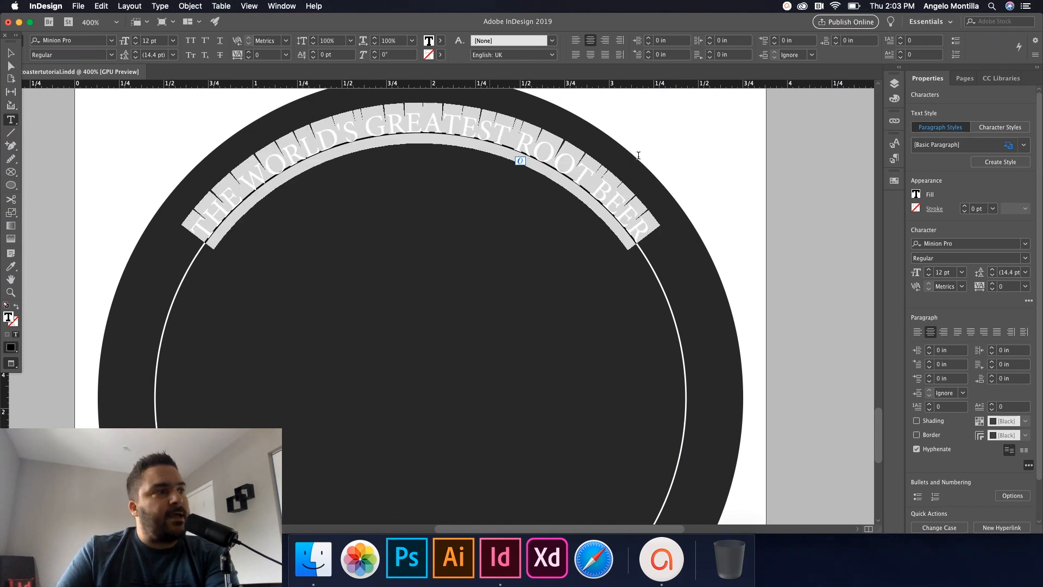
left_click(1024, 149)
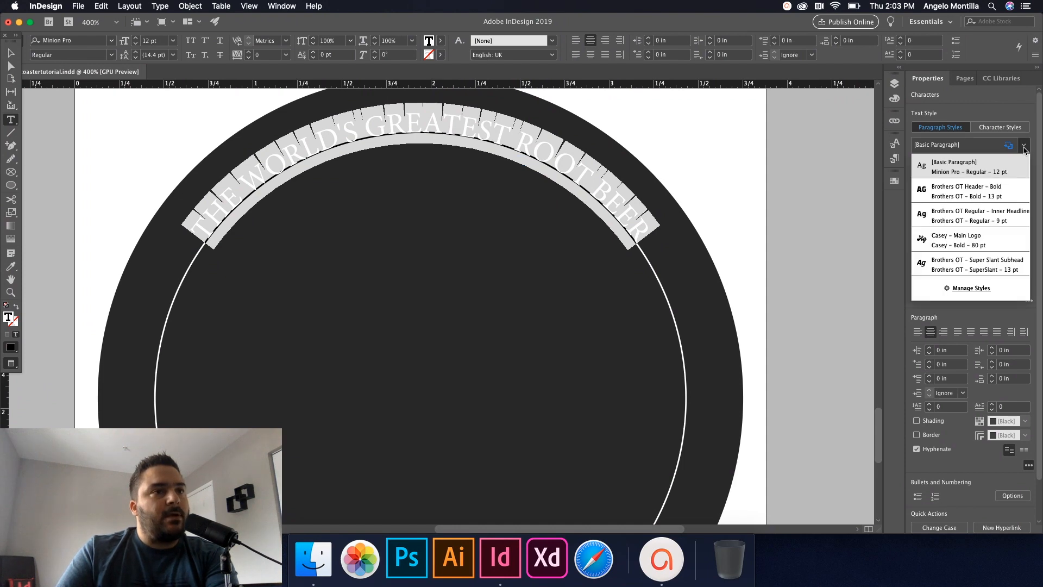
left_click(963, 196)
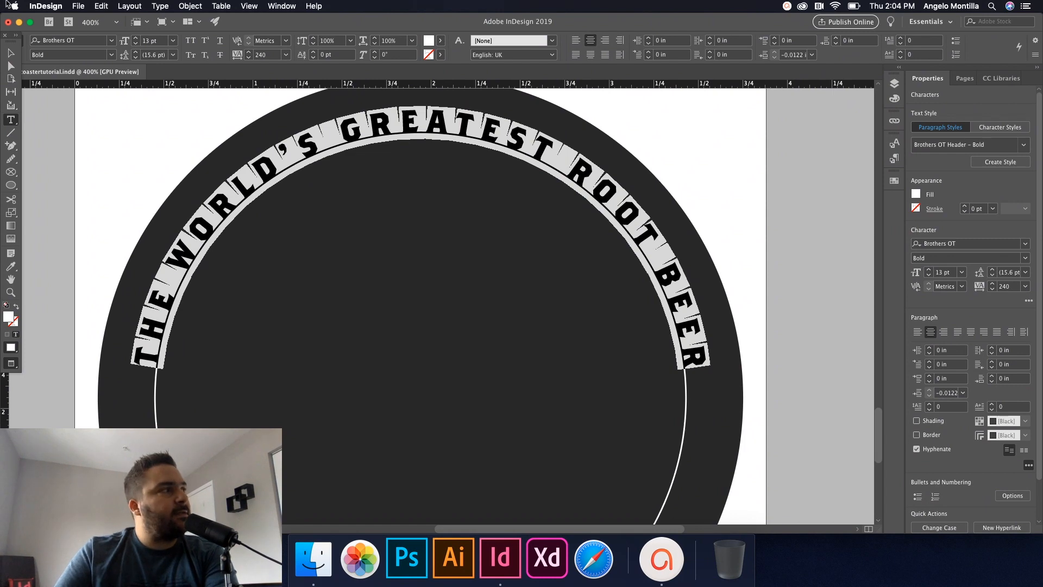
- Set the curved headline's Type on a Path alignment to Ascender and deselect the text
left_click(191, 6)
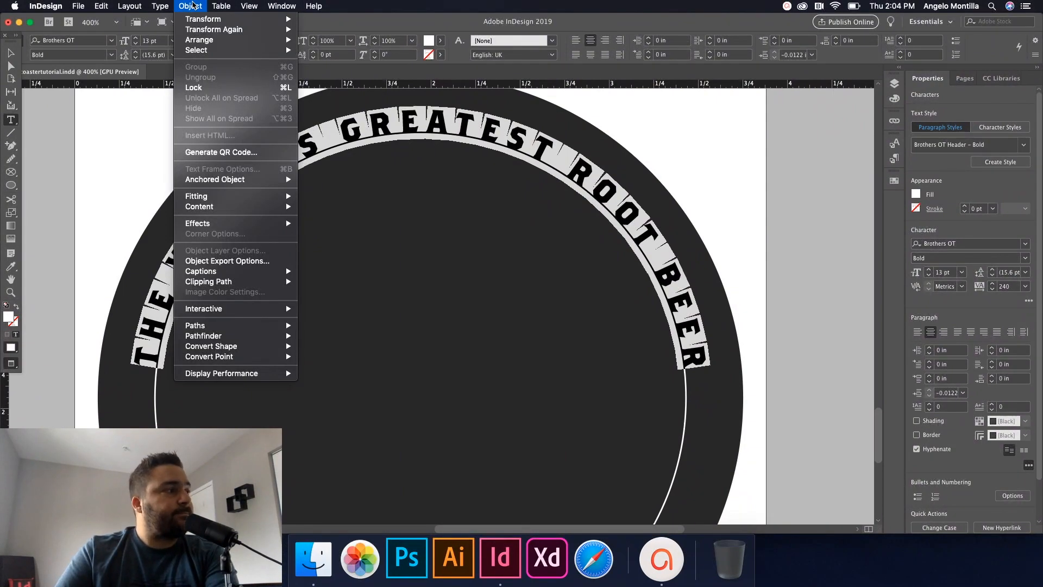
mouse_move(168, 5)
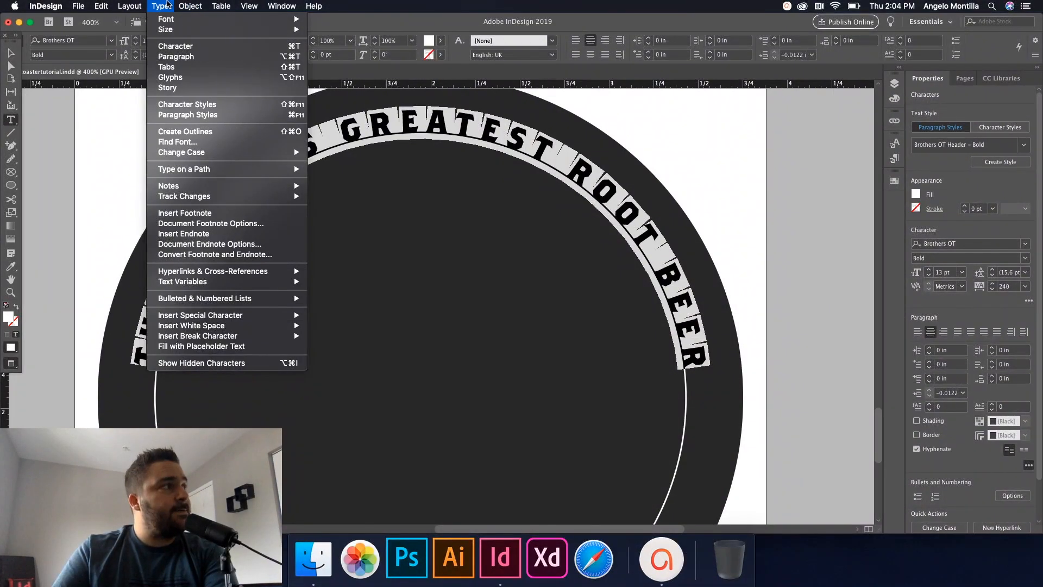
mouse_move(203, 169)
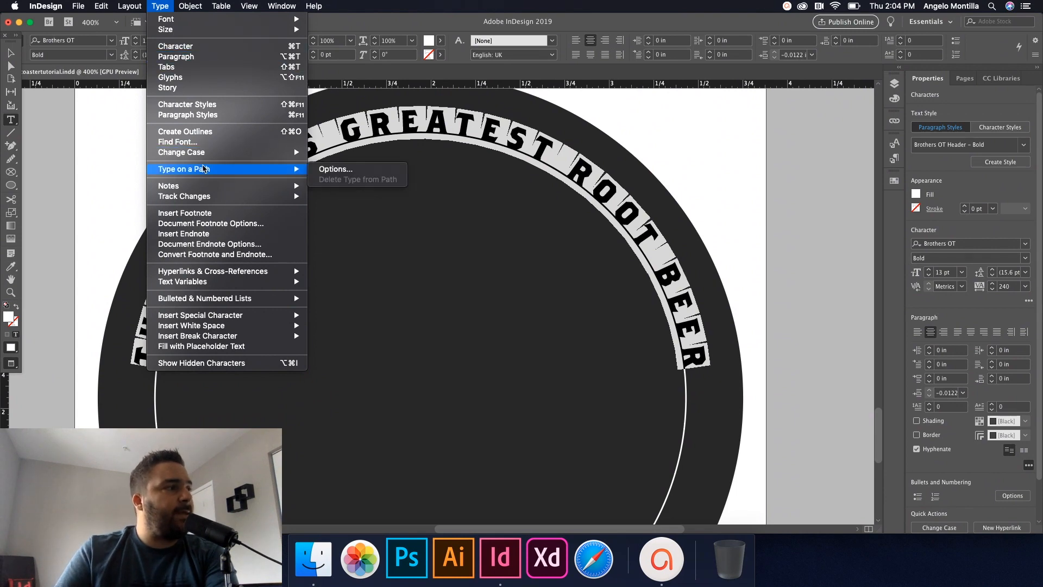
left_click(331, 169)
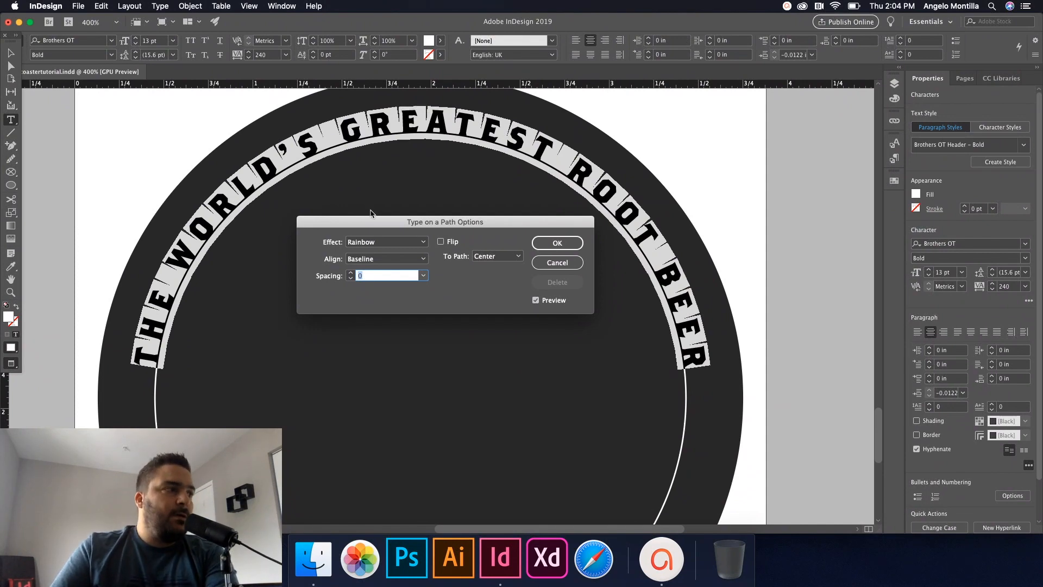
left_click(423, 259)
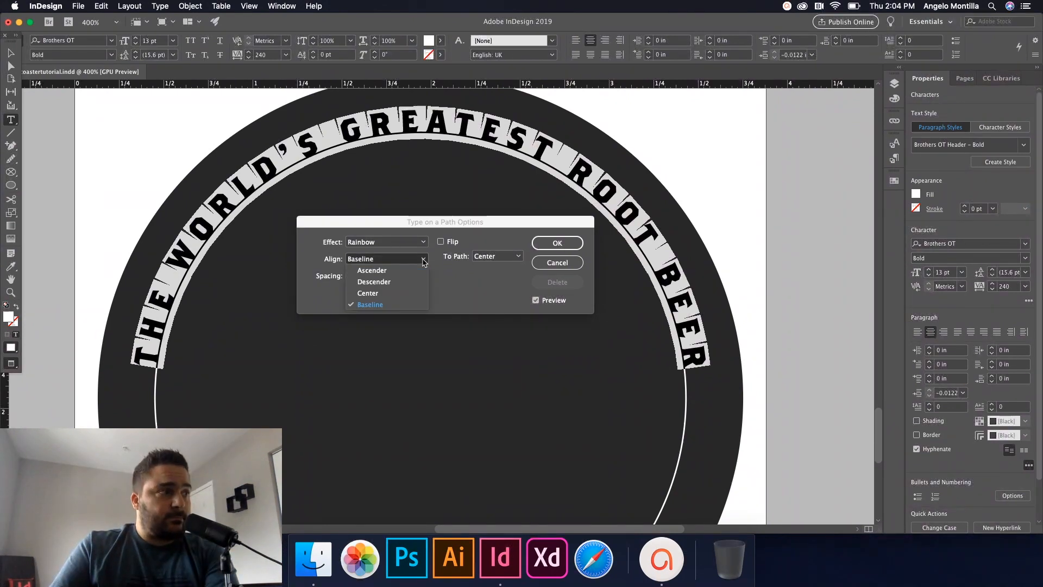
left_click(400, 270)
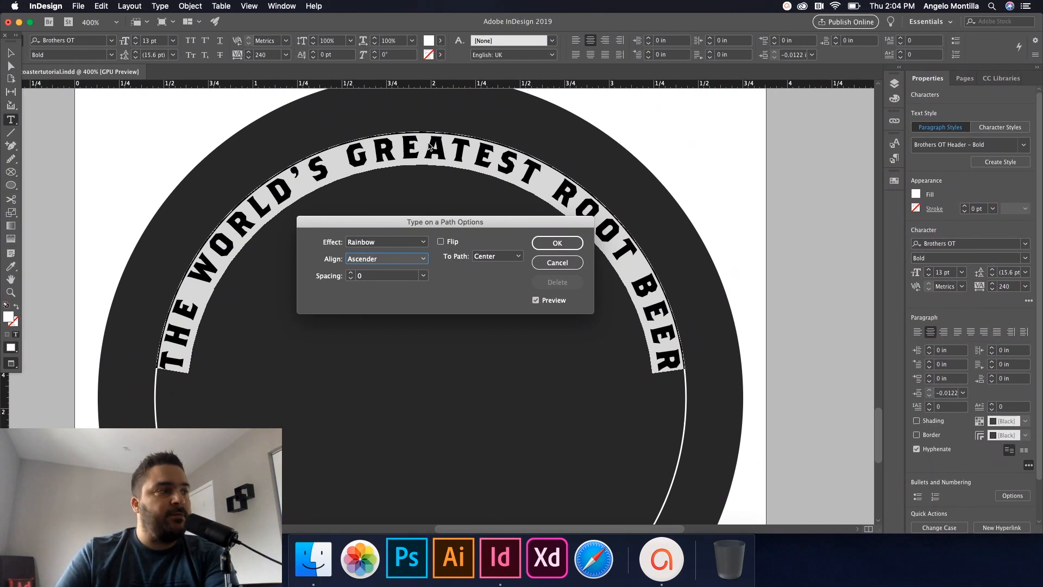
left_click(559, 244)
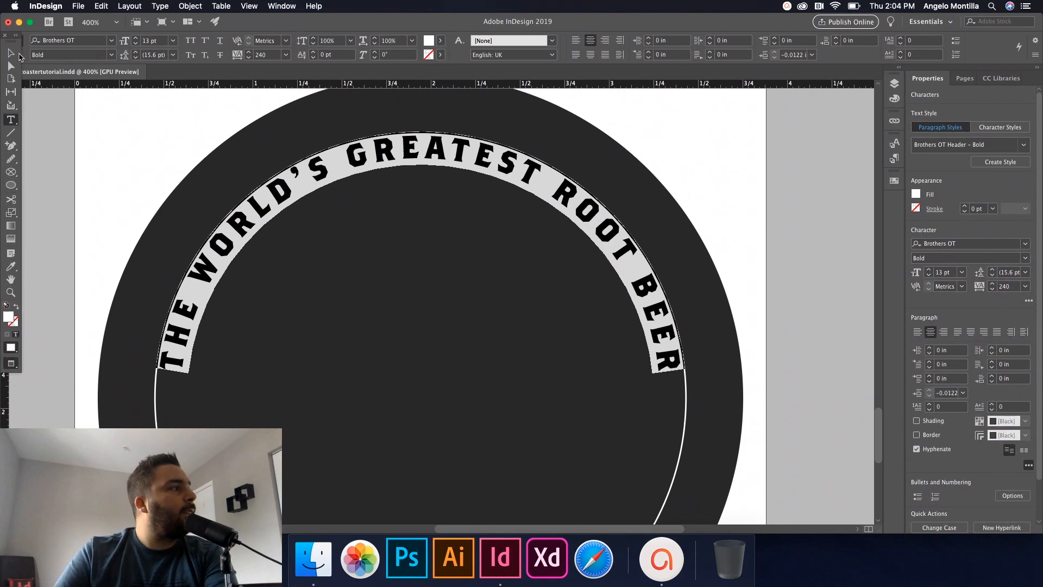
key("Escape")
key("super+minus")
left_click(789, 202)
key("super+minus")
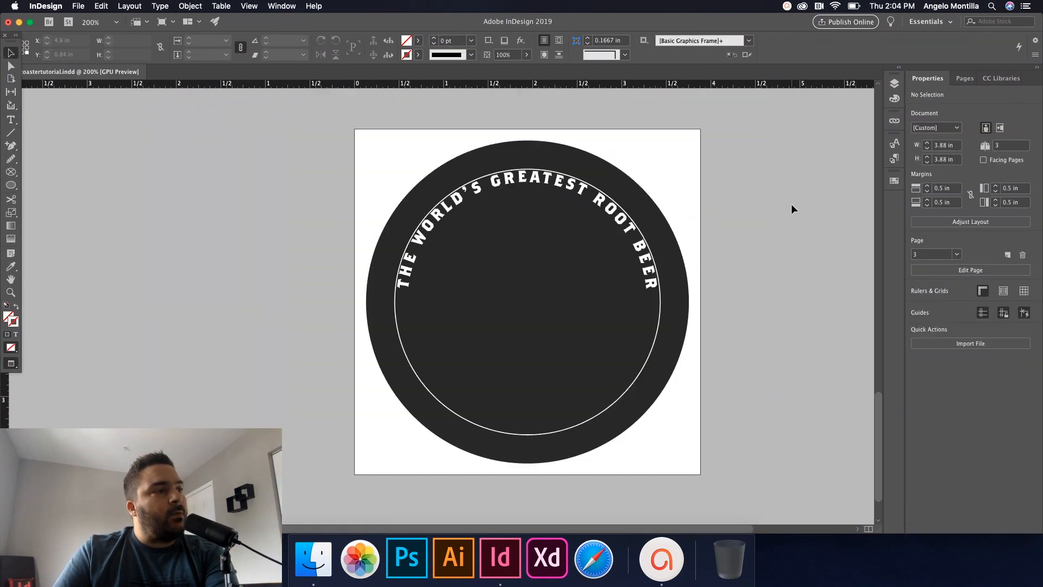
- Set the headline circle's stroke weight to 0 pt and deselect it
scroll(625, 199, "up", 3)
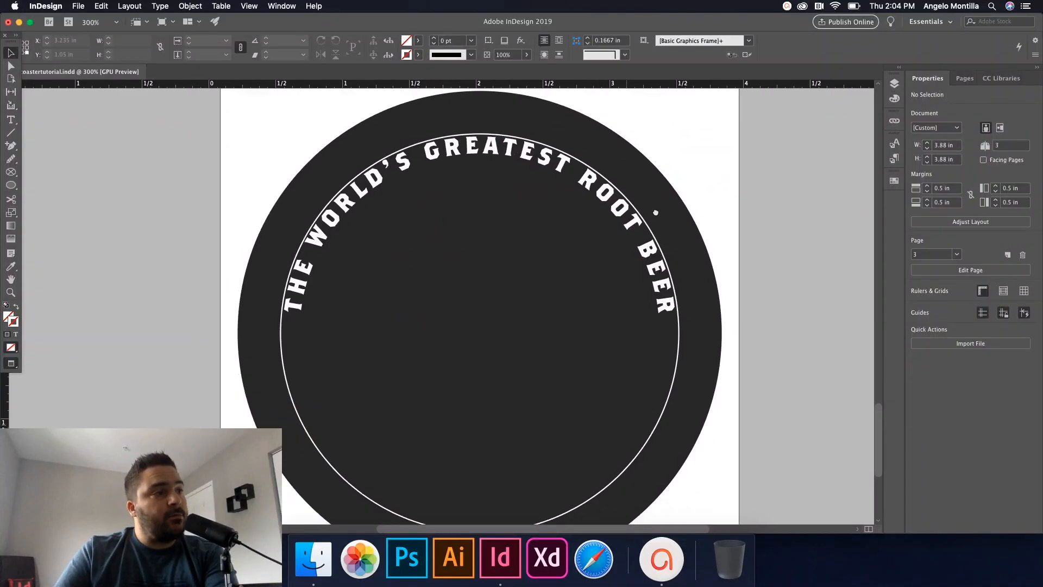
left_click(573, 153)
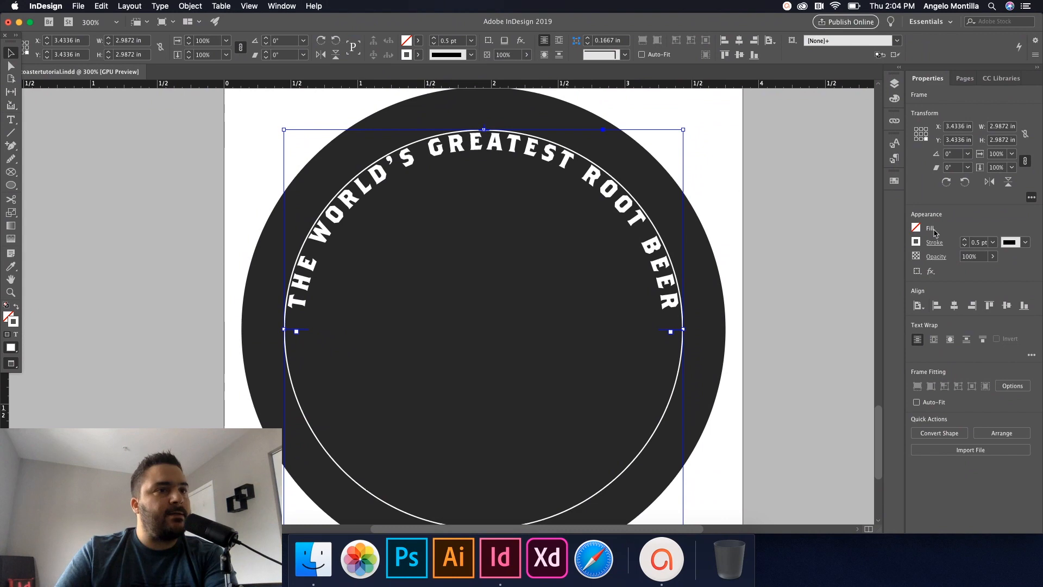
left_click(965, 245)
left_click(760, 213)
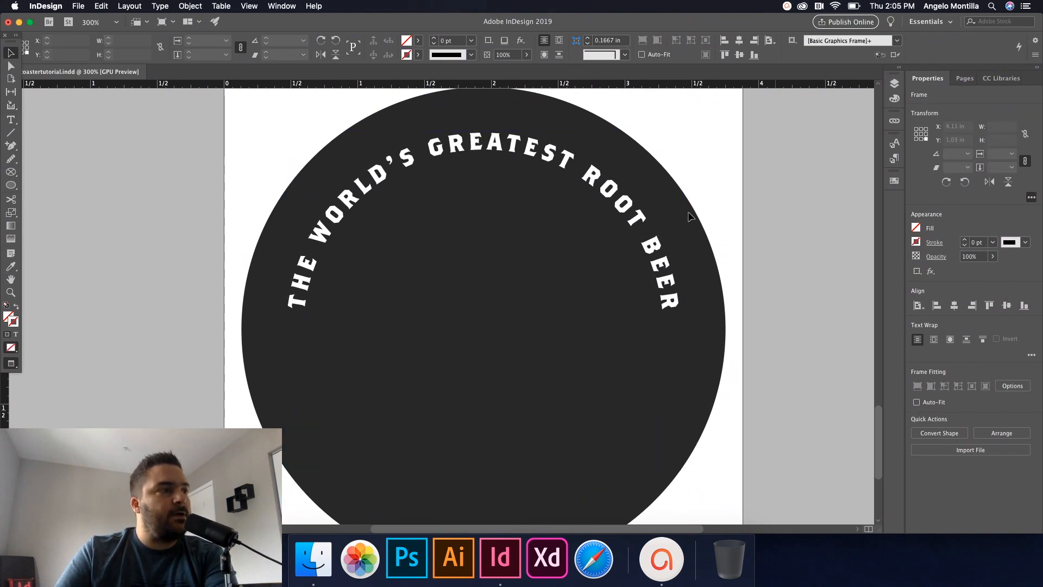
- Copy the circular headline, paste it in place, and rotate the copy 180°
left_click(540, 156)
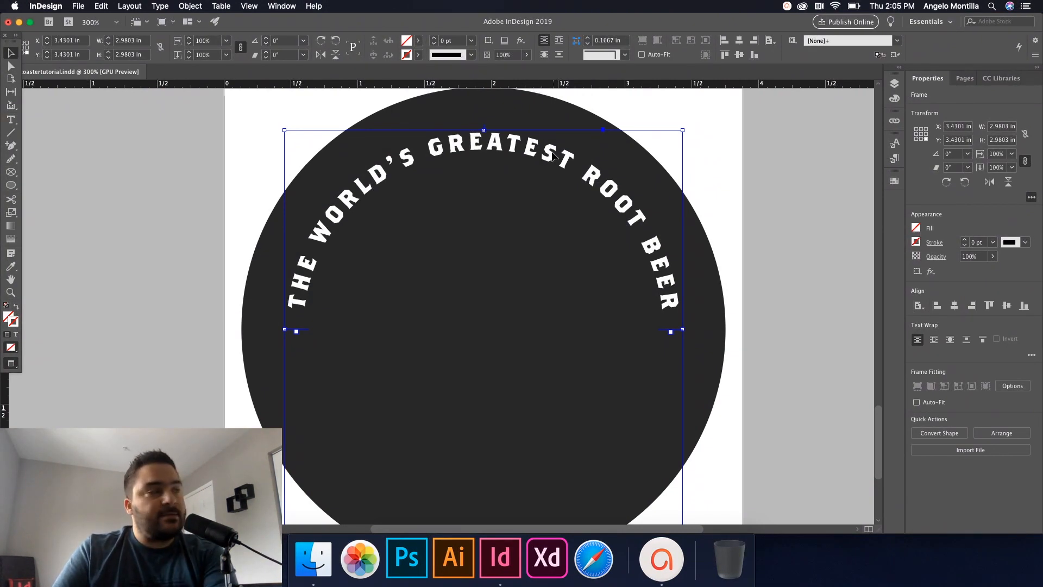
left_click(102, 6)
left_click(110, 57)
left_click(106, 6)
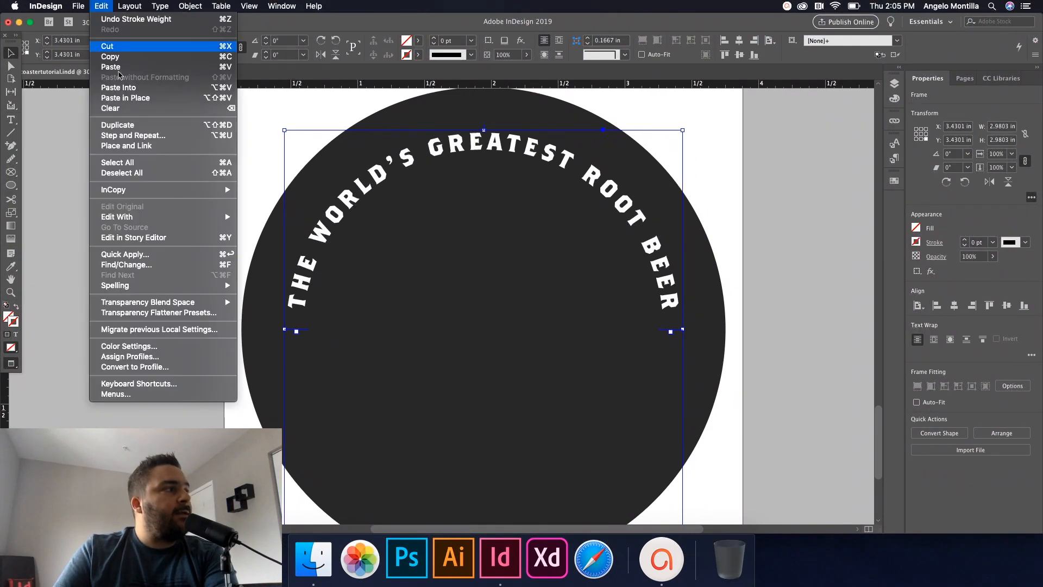
left_click(121, 96)
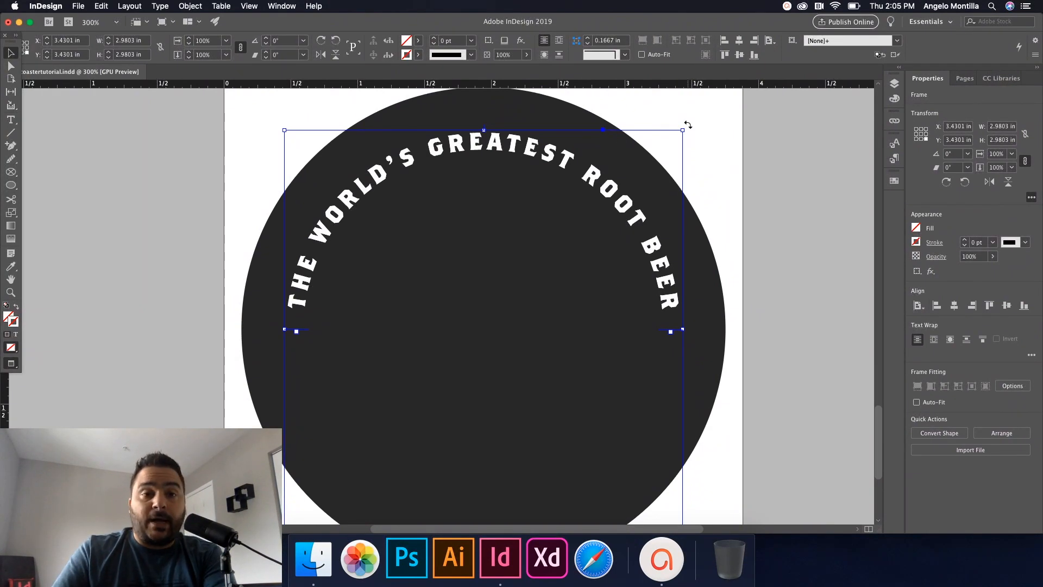
left_click_drag(688, 125, 402, 381)
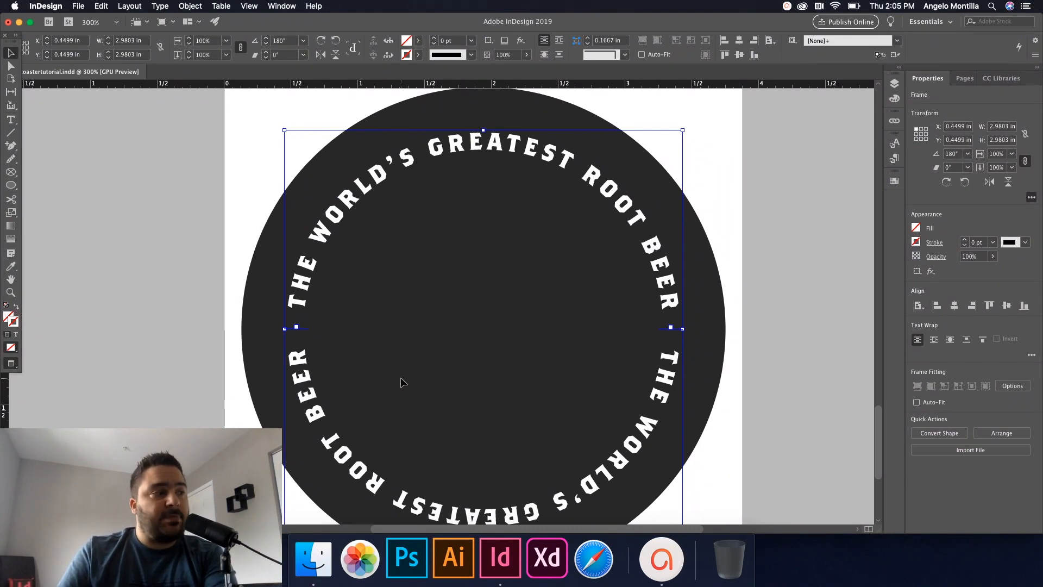
scroll(474, 345, "down", 1)
scroll(416, 388, "down", 1)
key("super+minus")
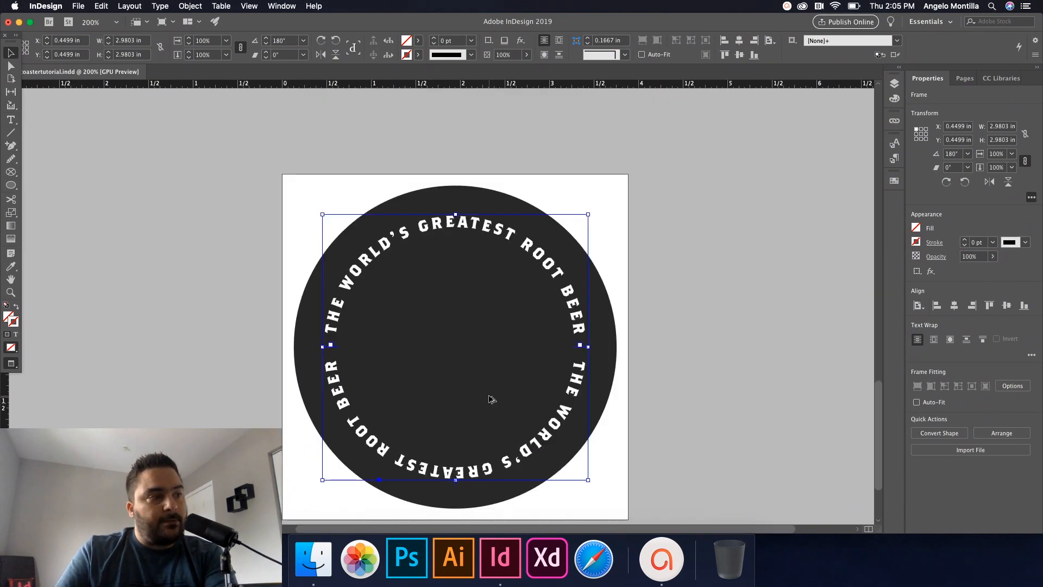
- Set the lower headline's Type on a Path options to Descender alignment with Flip enabled, then deselect it
key("super+equal")
double_click(565, 440)
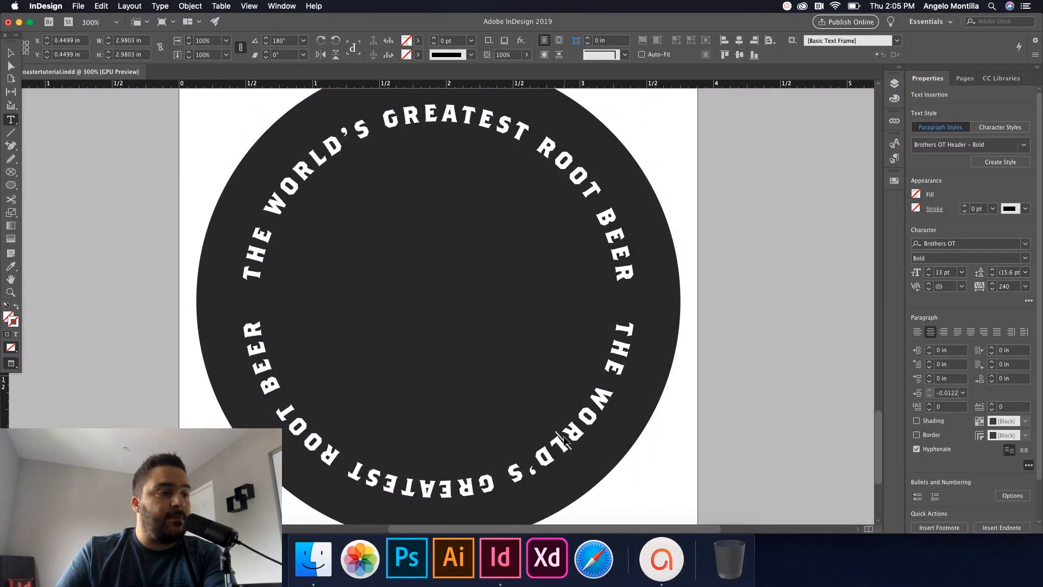
triple_click(565, 440)
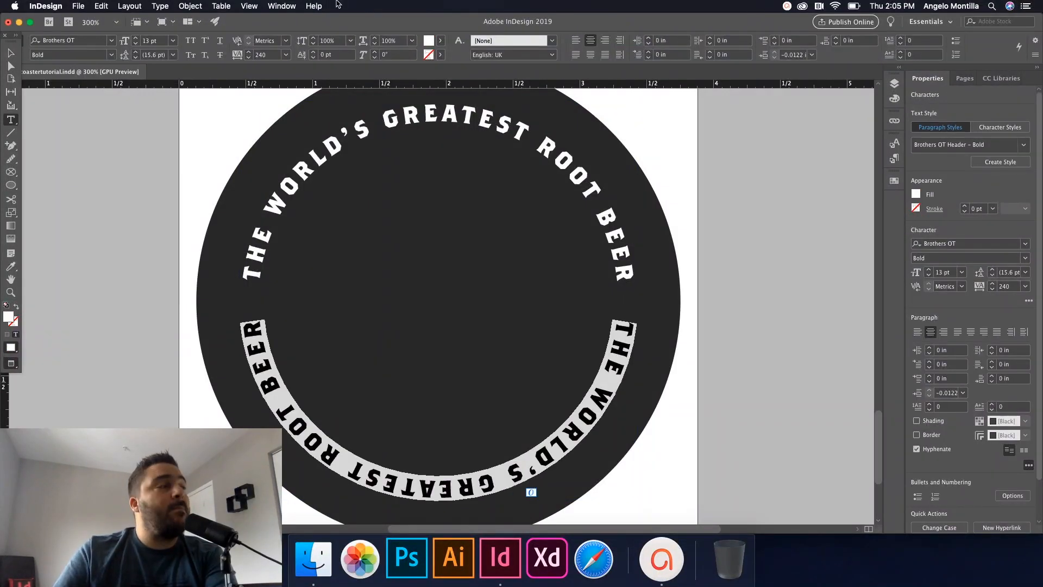
left_click(159, 6)
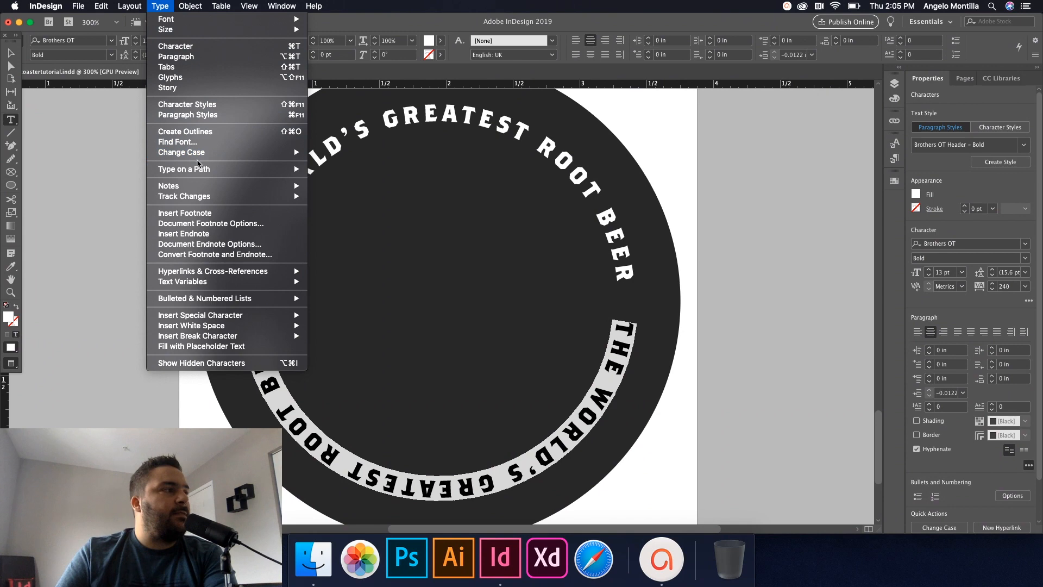
mouse_move(199, 170)
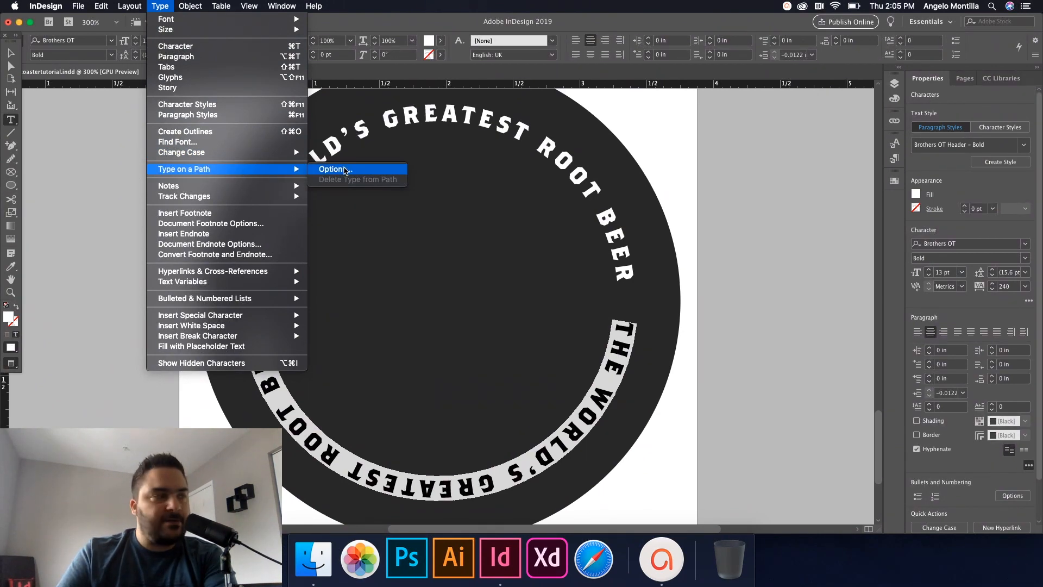
left_click(345, 169)
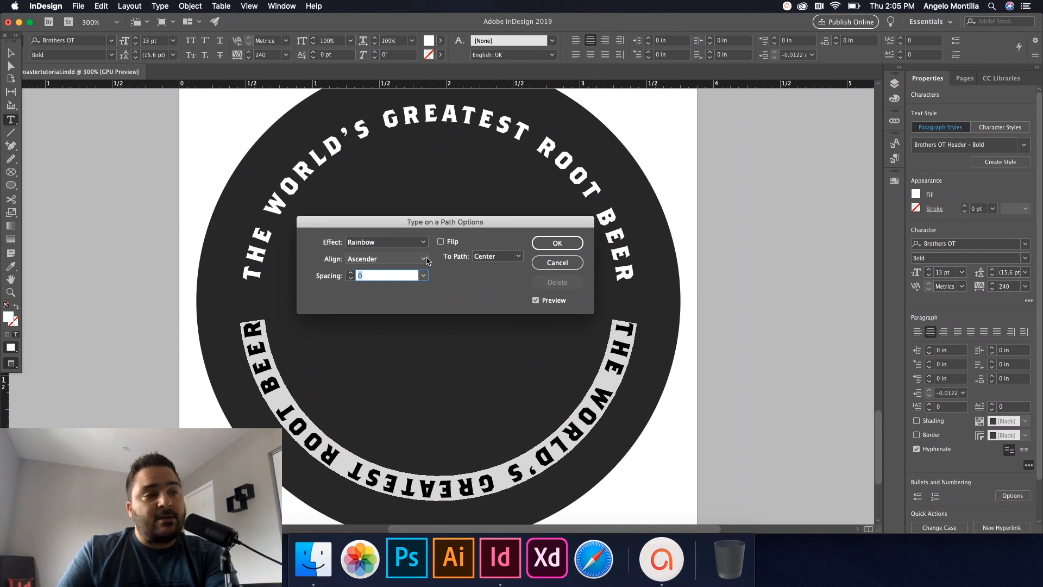
left_click(424, 259)
left_click(402, 282)
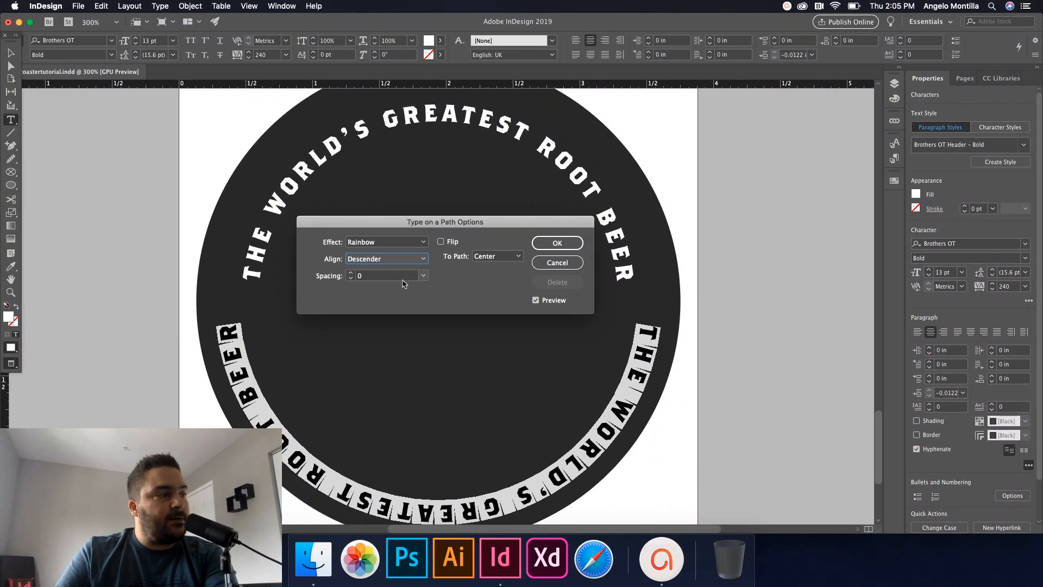
left_click(441, 242)
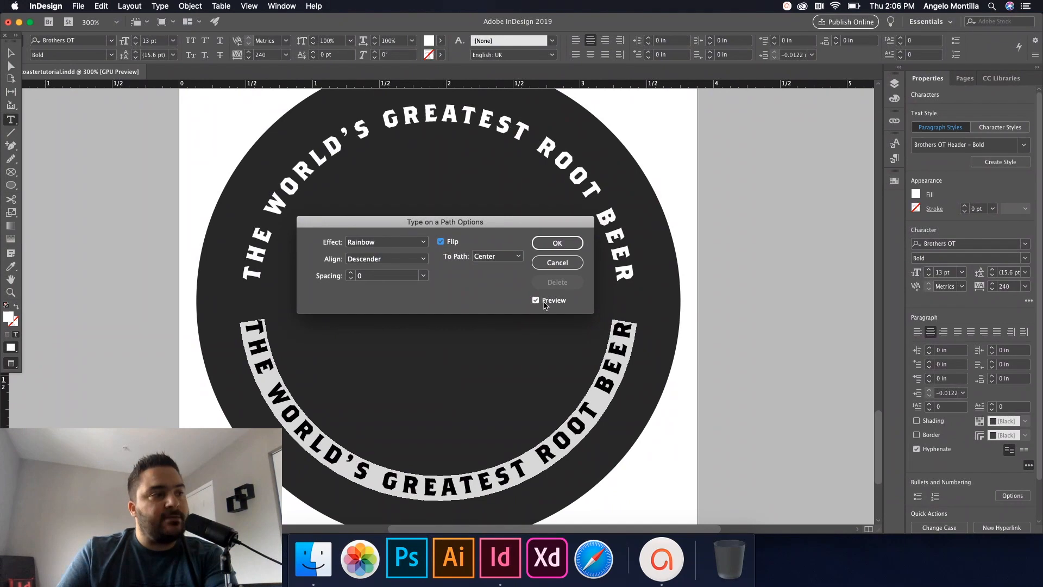
left_click(555, 245)
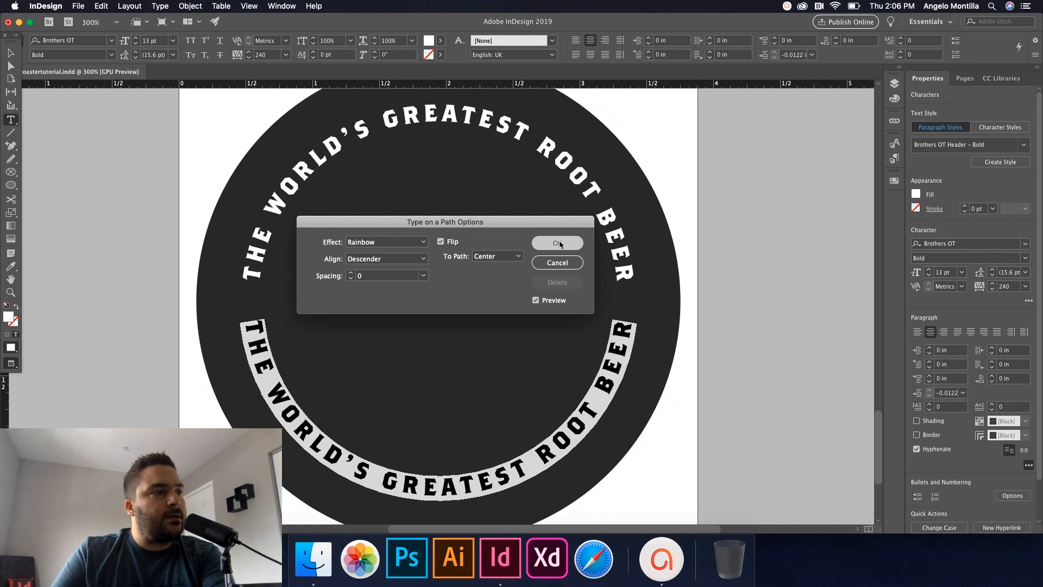
left_click(18, 57)
left_click(742, 283)
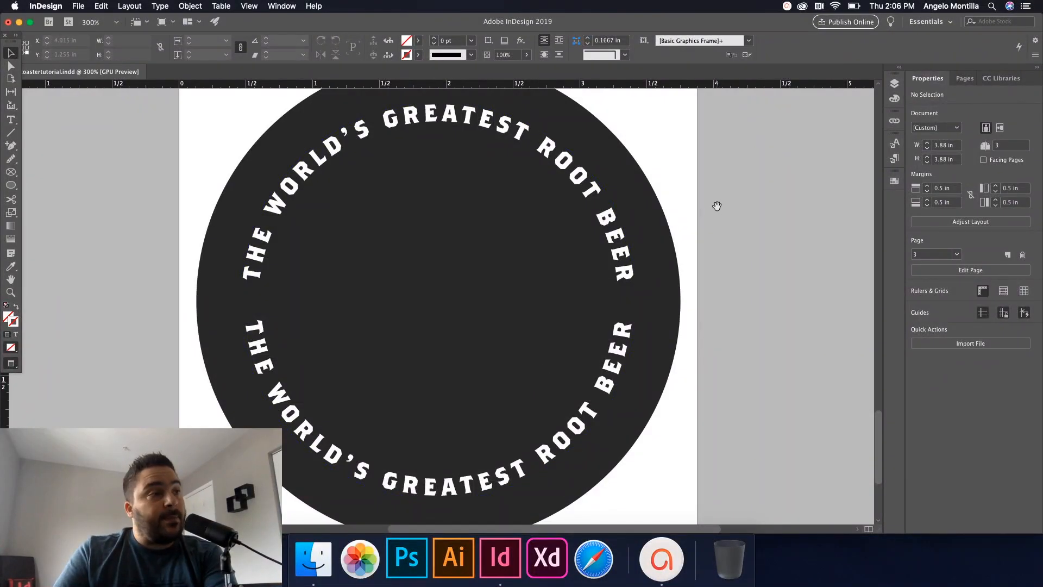
- Examine how the inner BREWED IN THE HEART OF DETROIT text circle is built on page 2's finished coaster
left_click_drag(717, 209, 719, 449)
left_click_drag(716, 310, 712, 426)
scroll(695, 350, "up", 10)
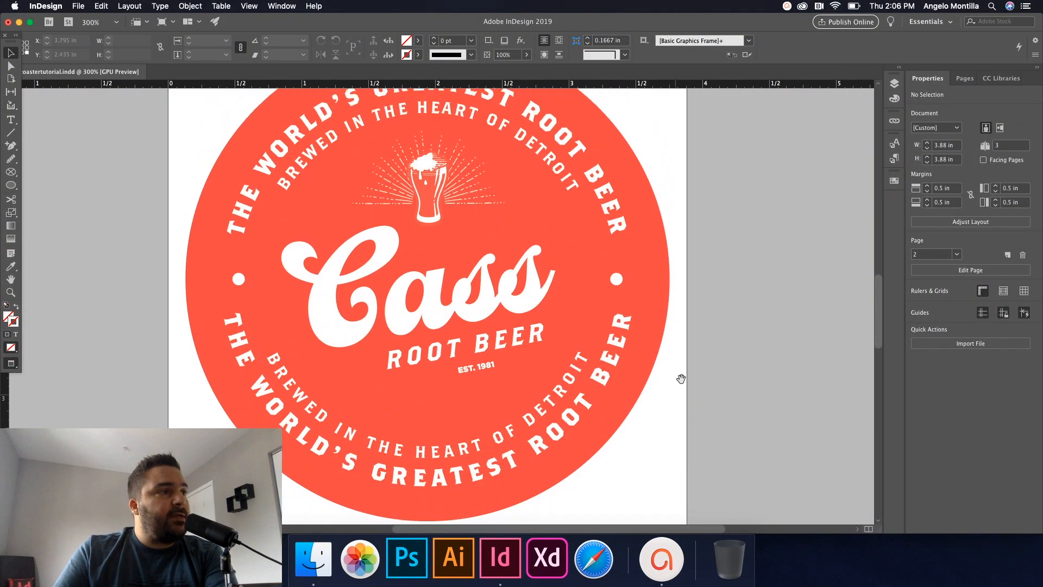
left_click(487, 166)
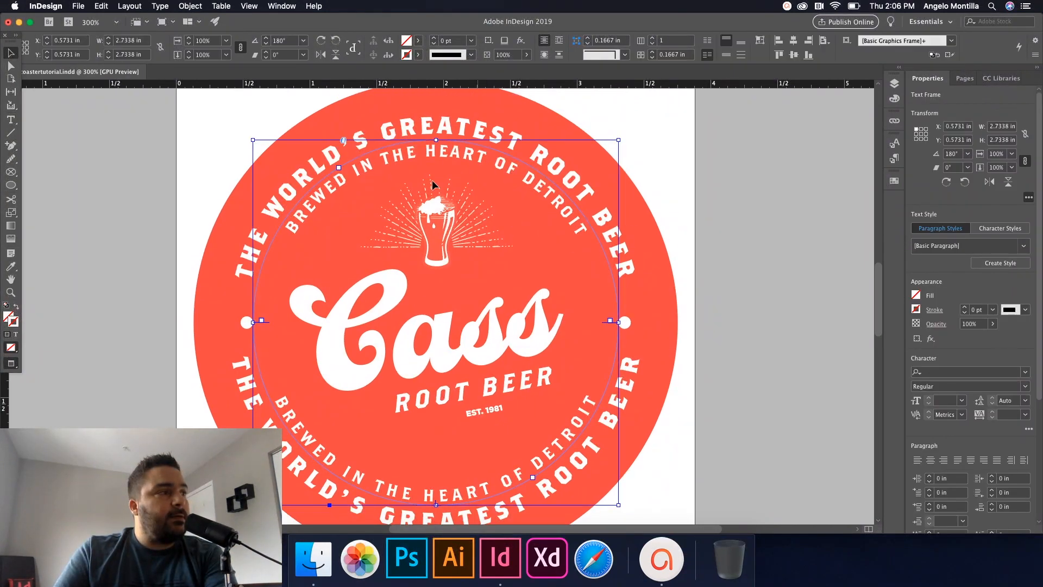
left_click(767, 328)
scroll(767, 328, "down", 10)
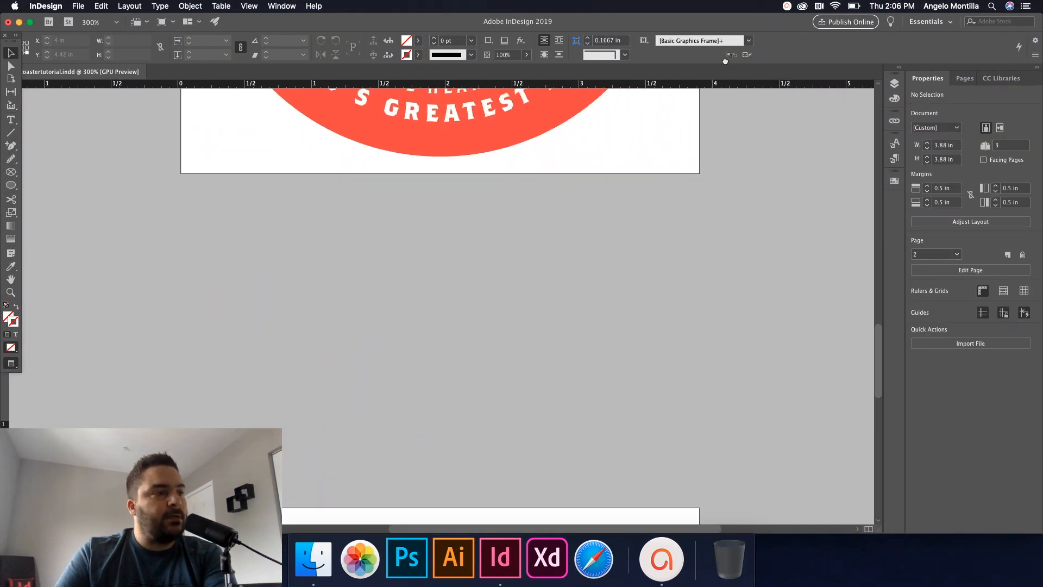
scroll(747, 190, "down", 5)
scroll(750, 217, "up", 1)
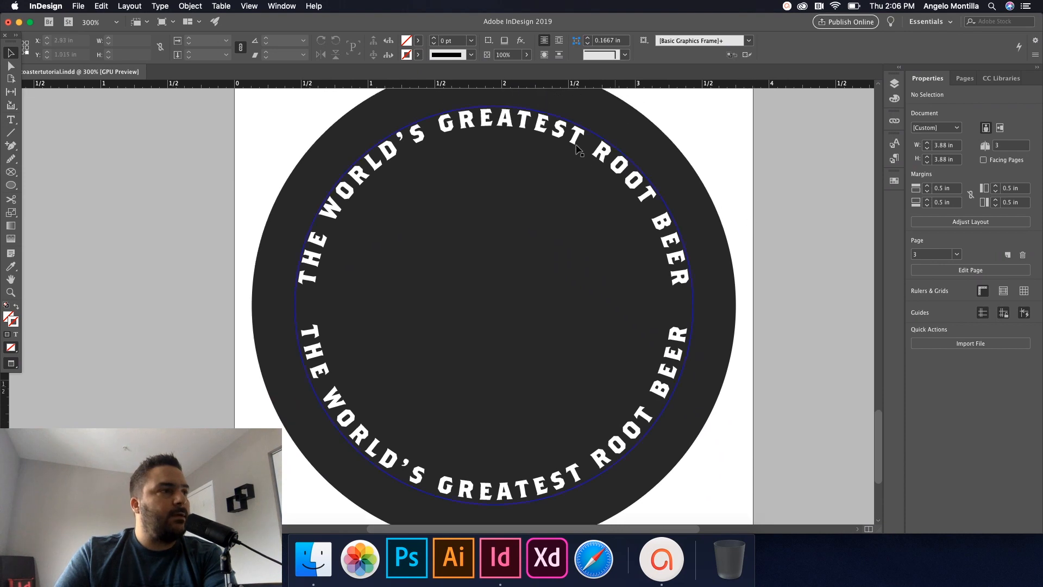
- Draw a circular frame about 2.28 in wide inside the headline ring and give it a 0.5 pt [Paper] stroke
left_click(12, 174)
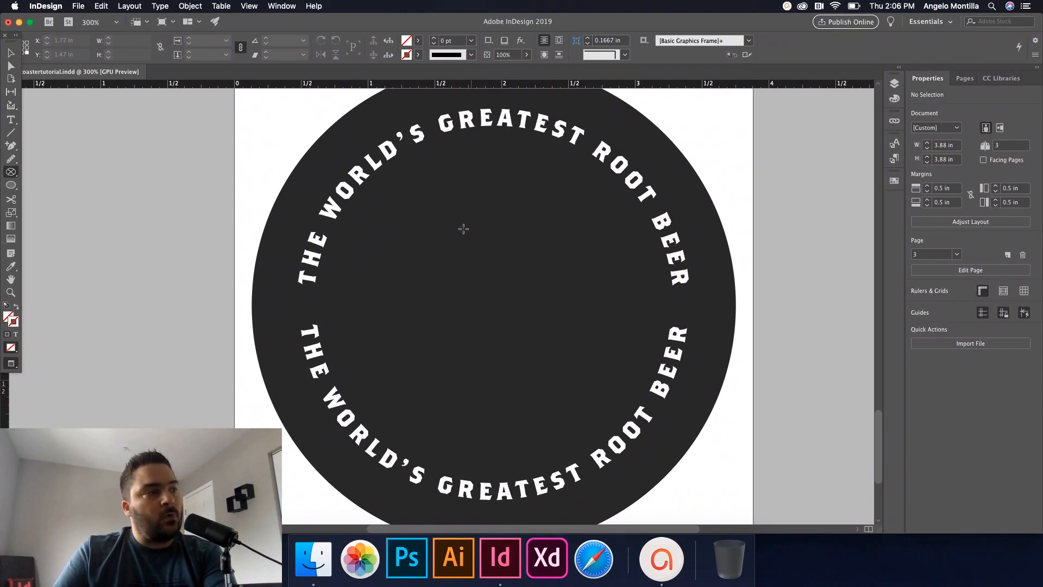
left_click_drag(438, 201, 799, 506)
left_click(11, 55)
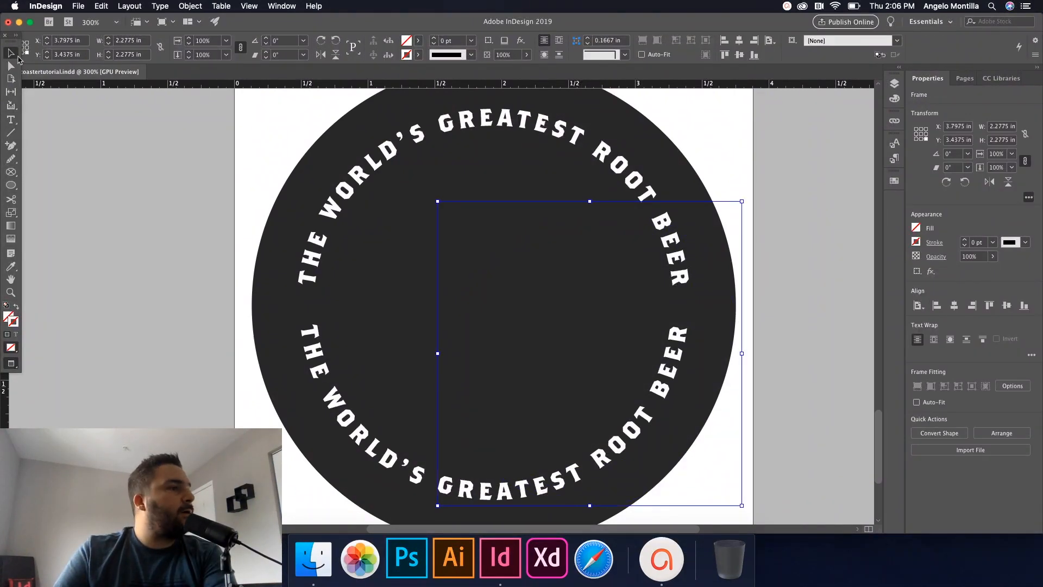
left_click(916, 242)
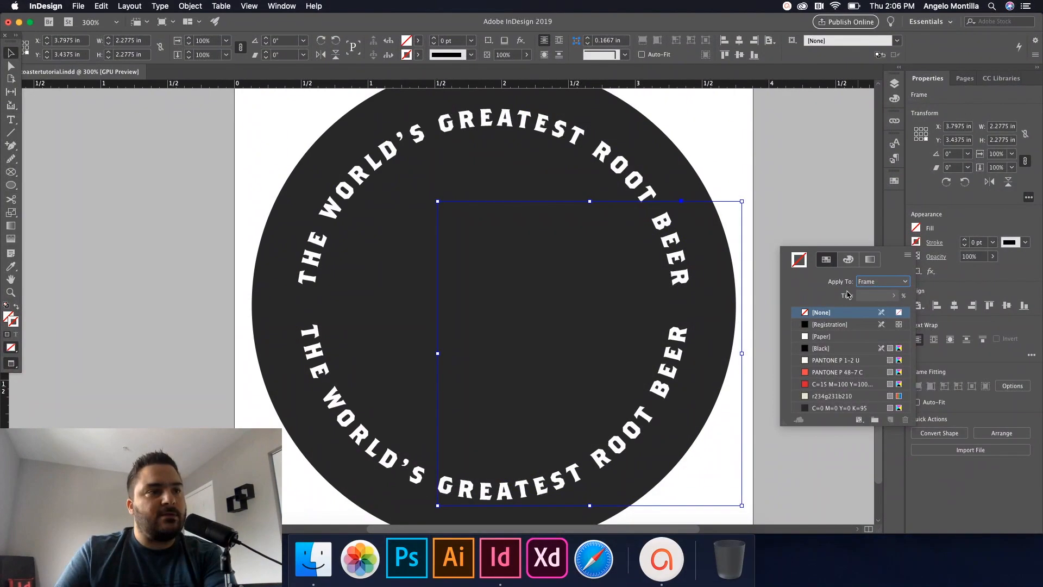
left_click(817, 337)
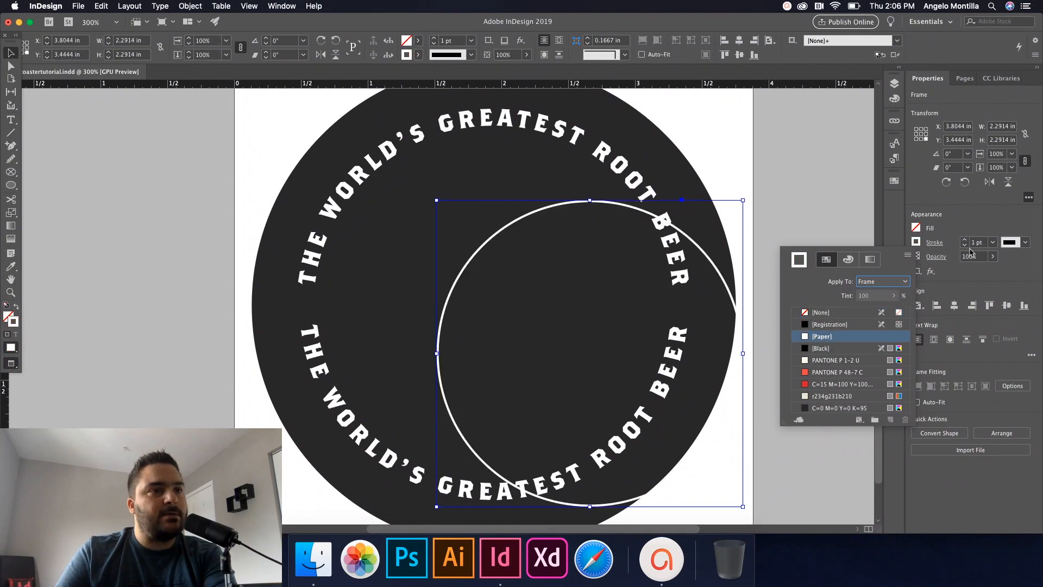
left_click(992, 242)
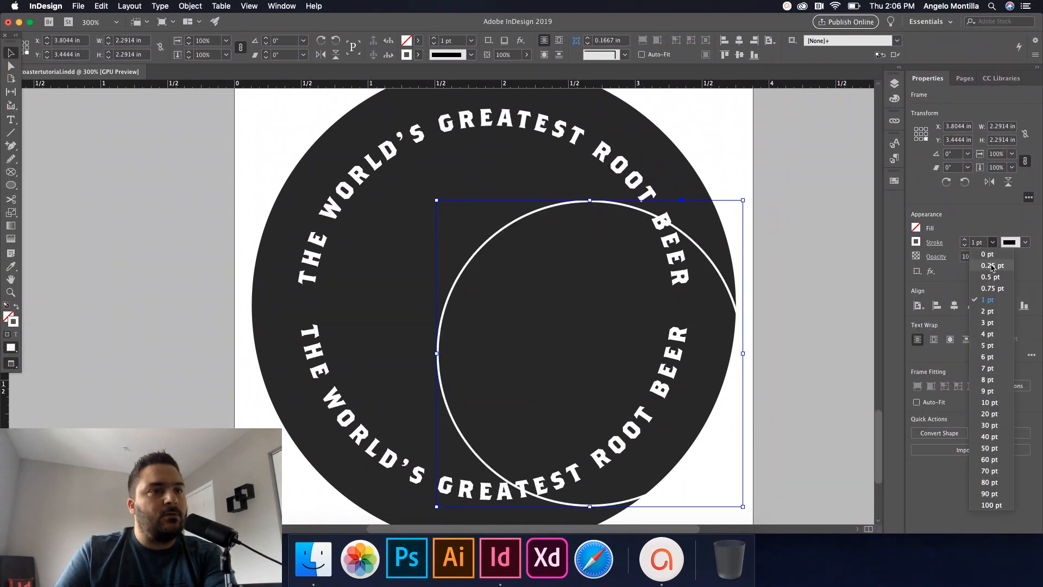
left_click(989, 278)
- Move the new inner circle inside the headline ring and center it on the page
left_click(522, 179)
left_click(739, 55)
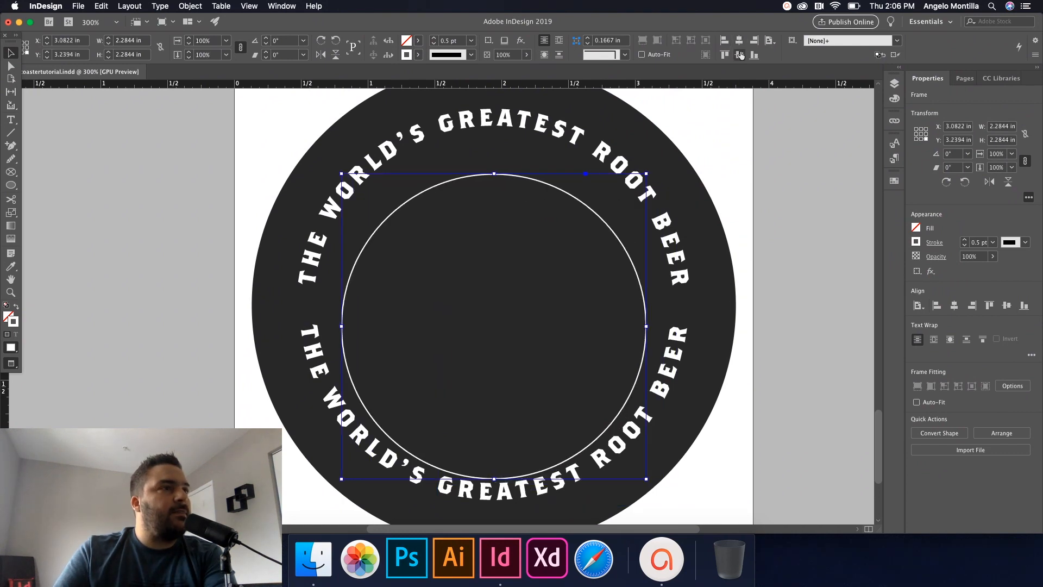
- Resize the inner circle to about 2.29 in wide and center it horizontally and vertically on the page
left_click(740, 56)
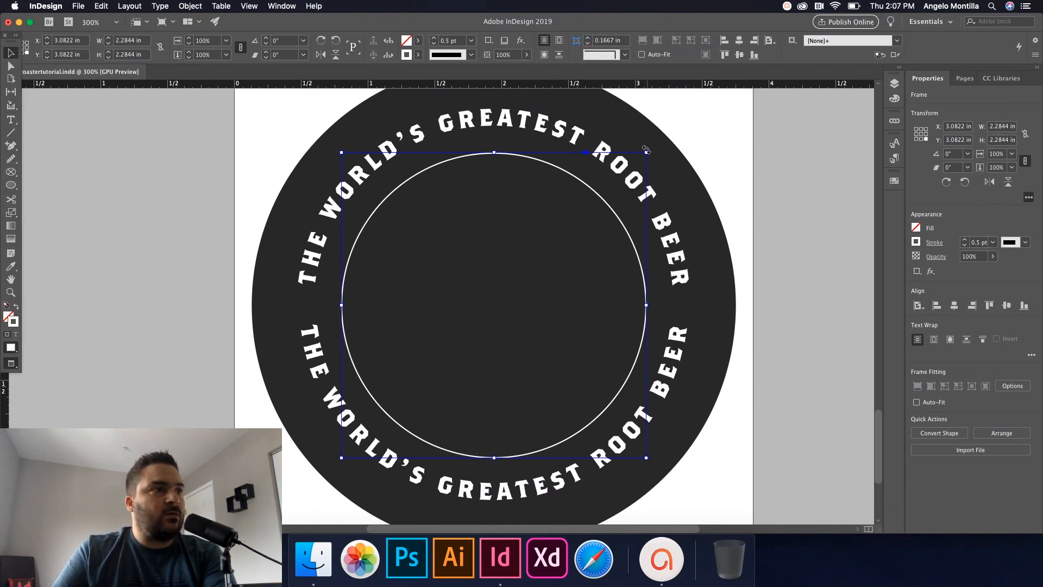
mouse_move(646, 151)
left_mouse_down()
mouse_move(660, 140)
mouse_move(652, 146)
left_mouse_up()
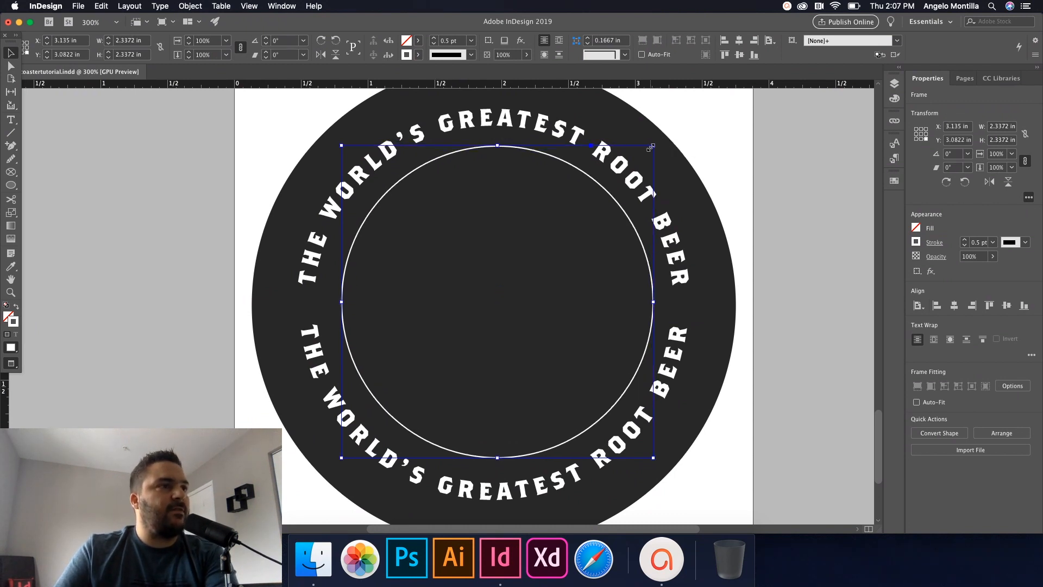
key("Left")
key("Down")
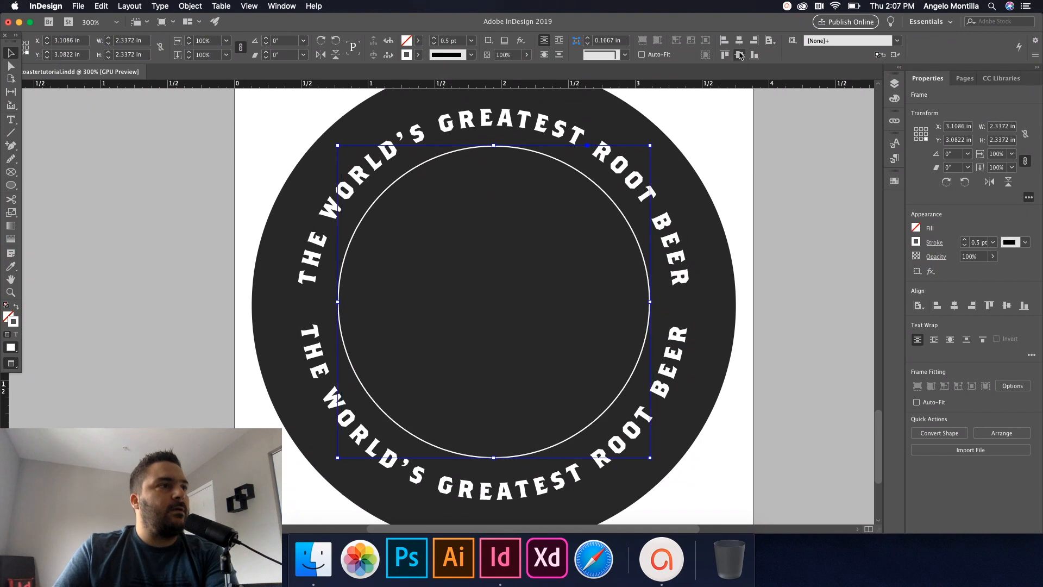
key("Left")
key("Down")
left_click_drag(650, 147, 644, 155)
left_click(738, 40)
left_click(739, 55)
- Add the path text BREWED IN THE HEART OF DETROIT along the inner circle with the Type on a Path tool
left_click_drag(10, 119, 51, 145)
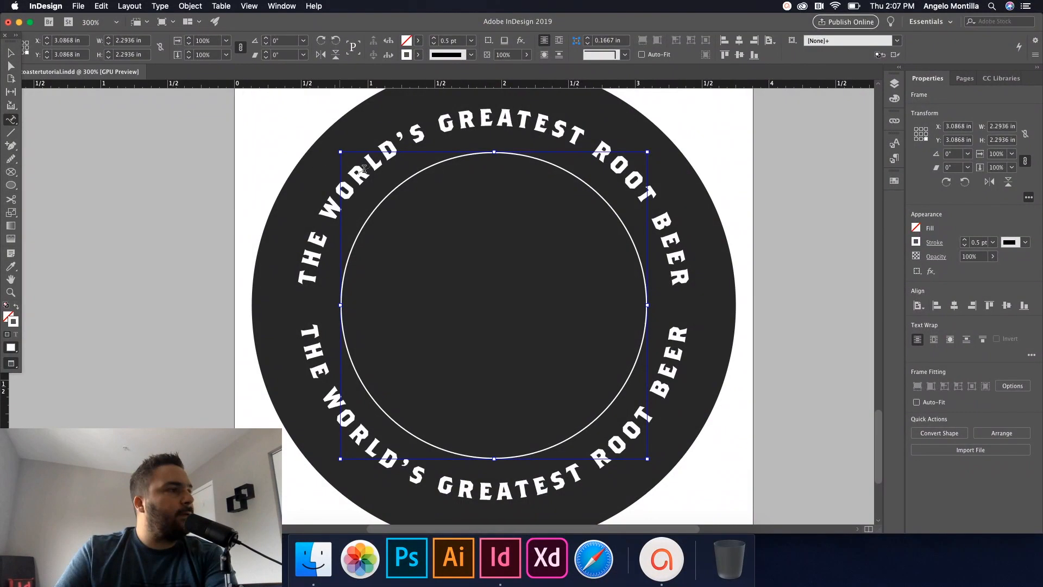
left_click(410, 179)
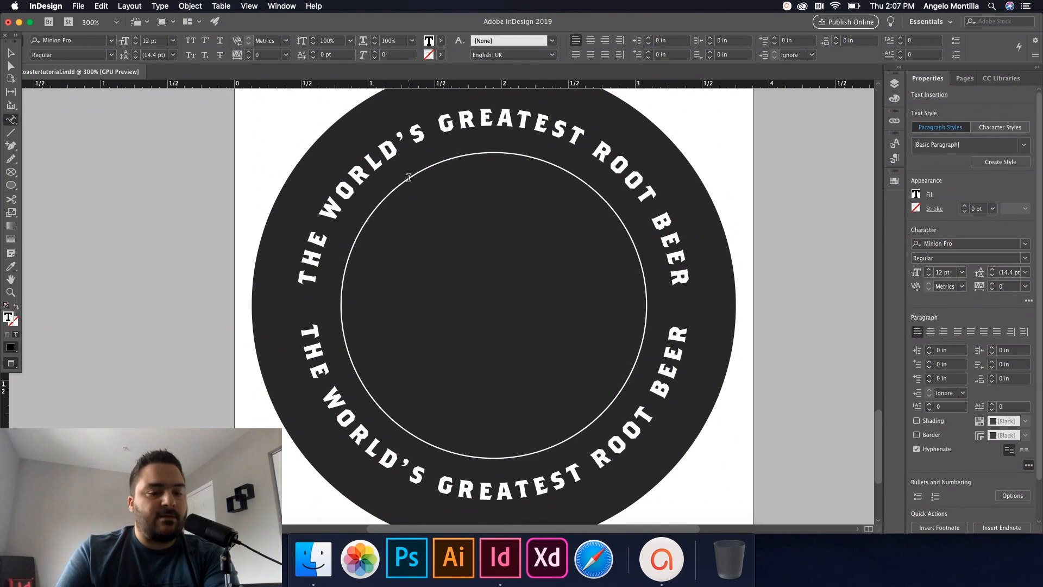
type("BREWE")
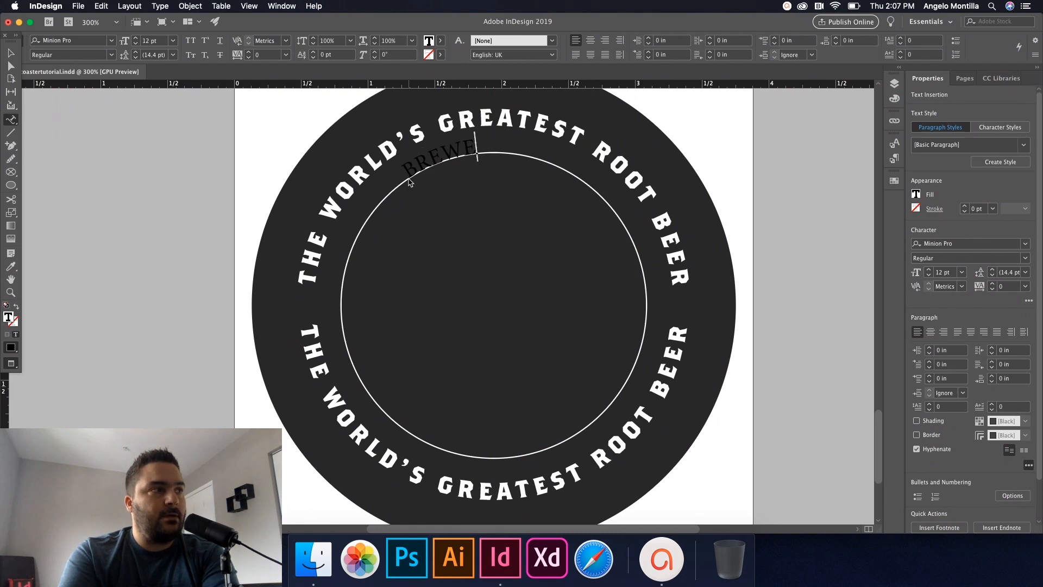
type("D IN THE H")
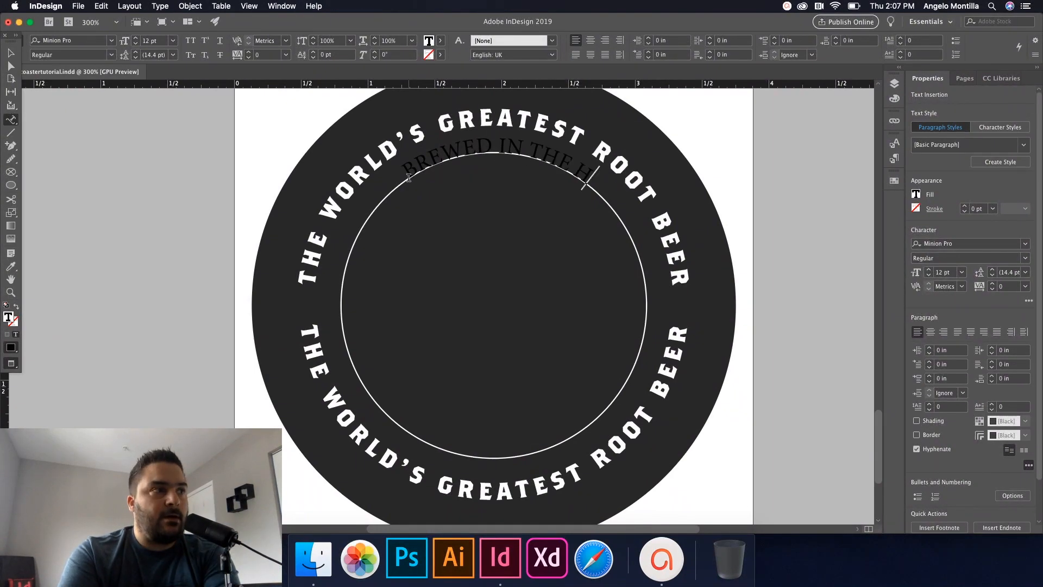
type("EART OF DETROIT")
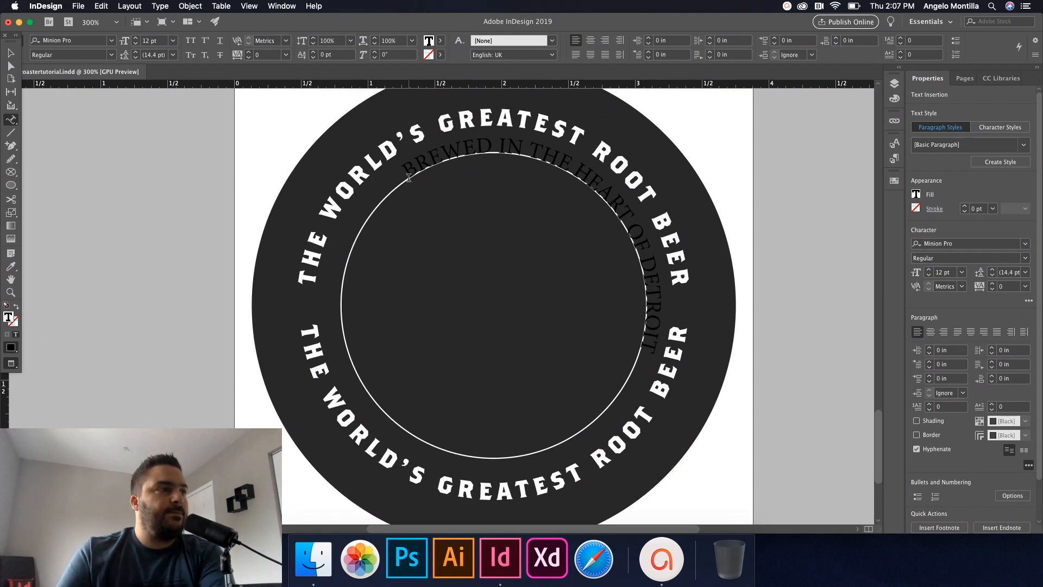
- Center-align the inner path text and move its start and end brackets to opposite sides of the circle so it arches over the top half
triple_click(457, 145)
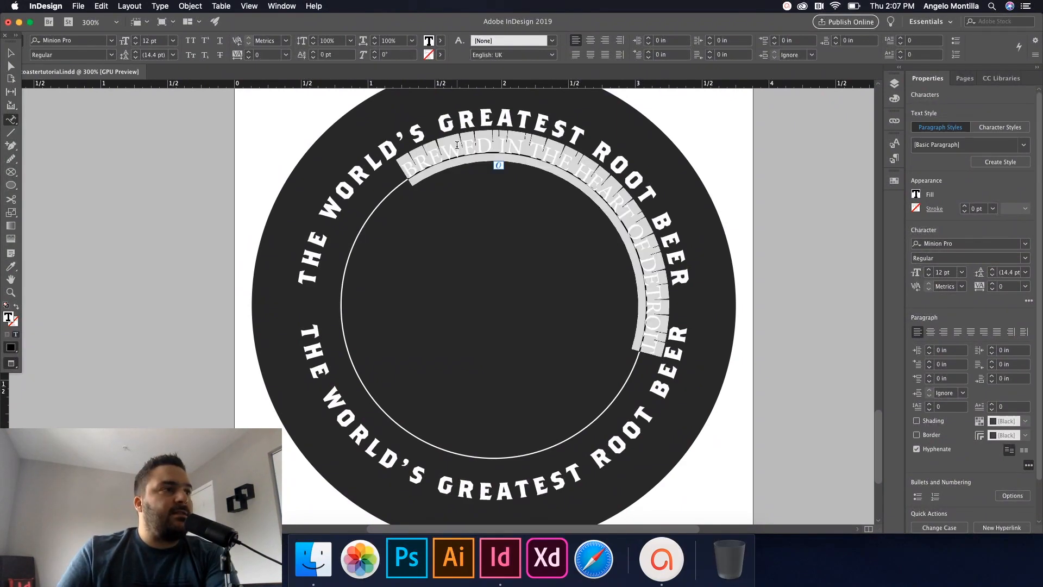
left_click(590, 40)
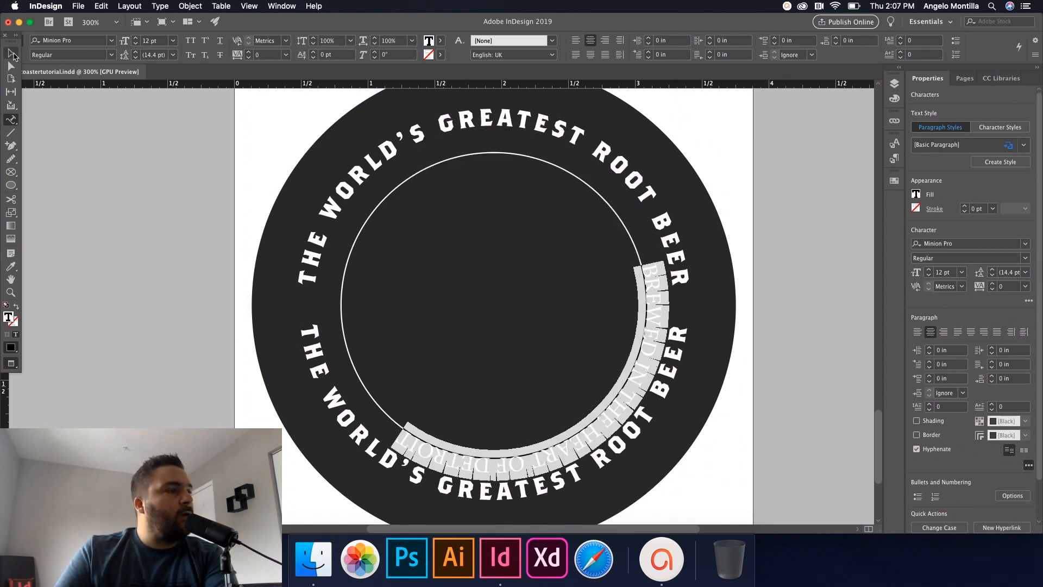
left_click(12, 54)
left_click(393, 174)
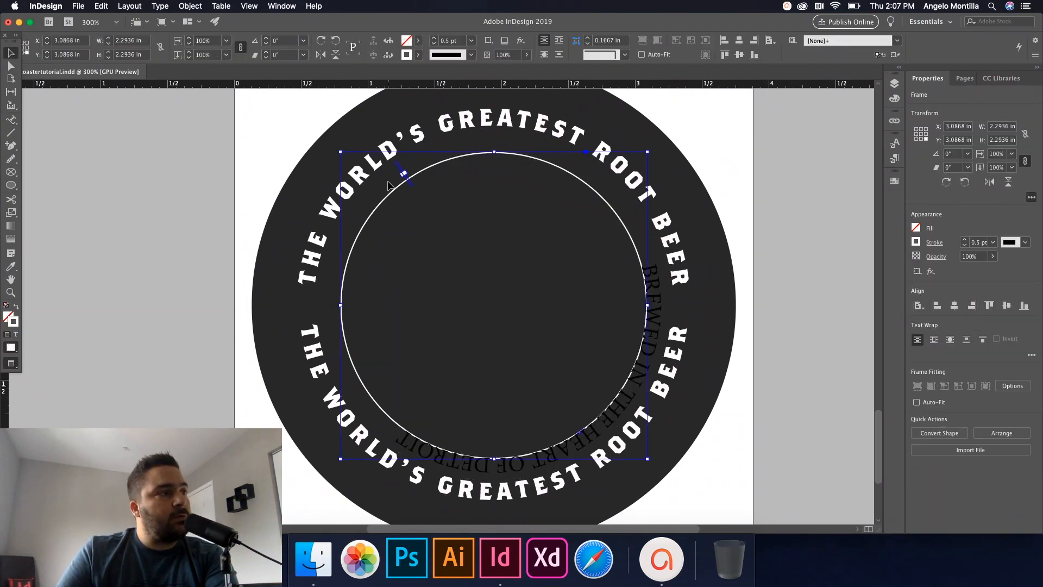
left_click_drag(399, 172, 334, 302)
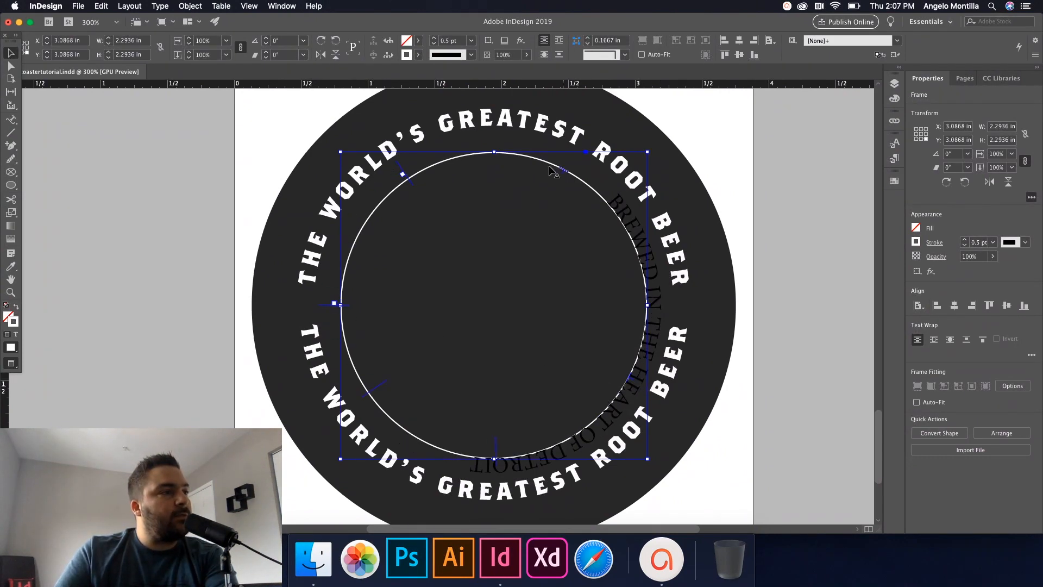
left_click_drag(499, 147, 478, 210)
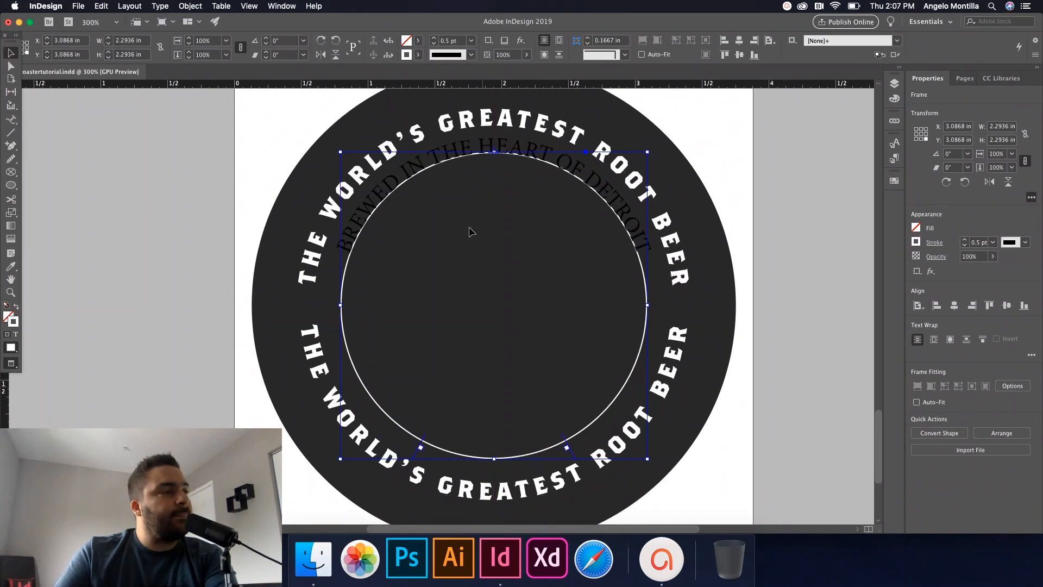
left_click_drag(414, 462, 334, 307)
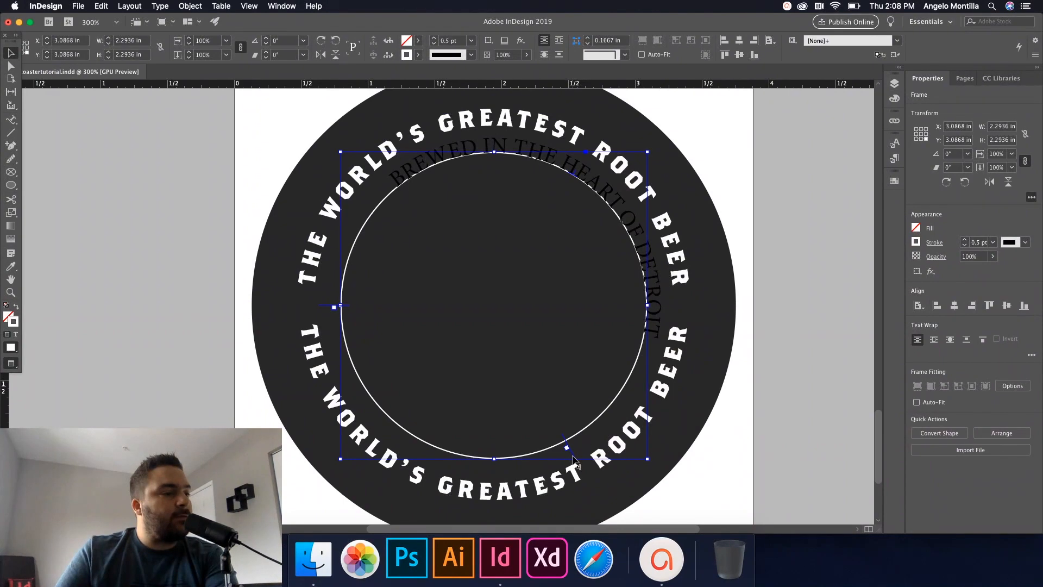
left_click_drag(656, 386, 677, 307)
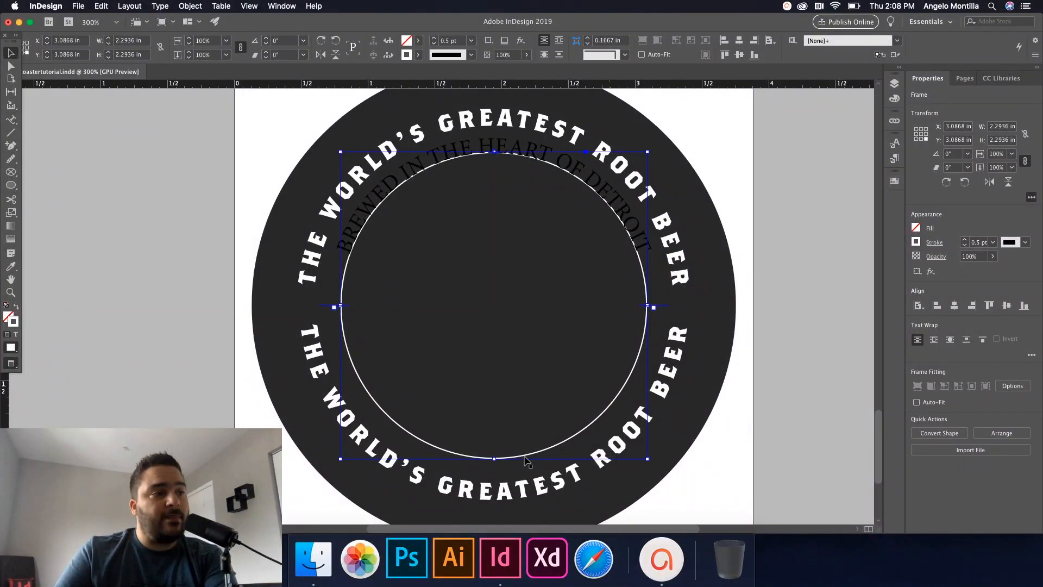
- Apply the Brothers OT Regular - Inner Headline paragraph style to all of the BREWED IN THE HEART OF DETROIT text
double_click(450, 144)
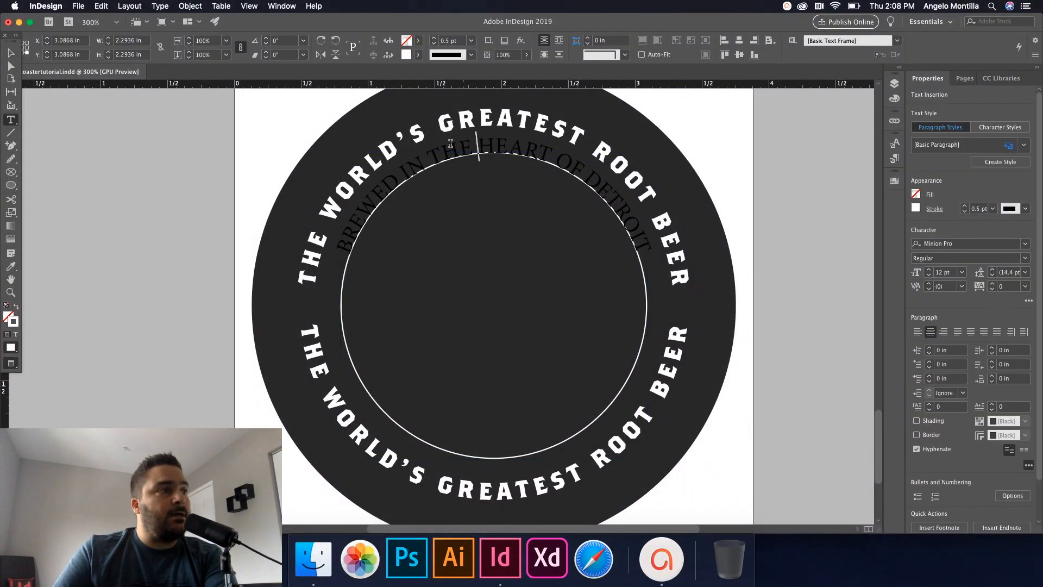
triple_click(450, 144)
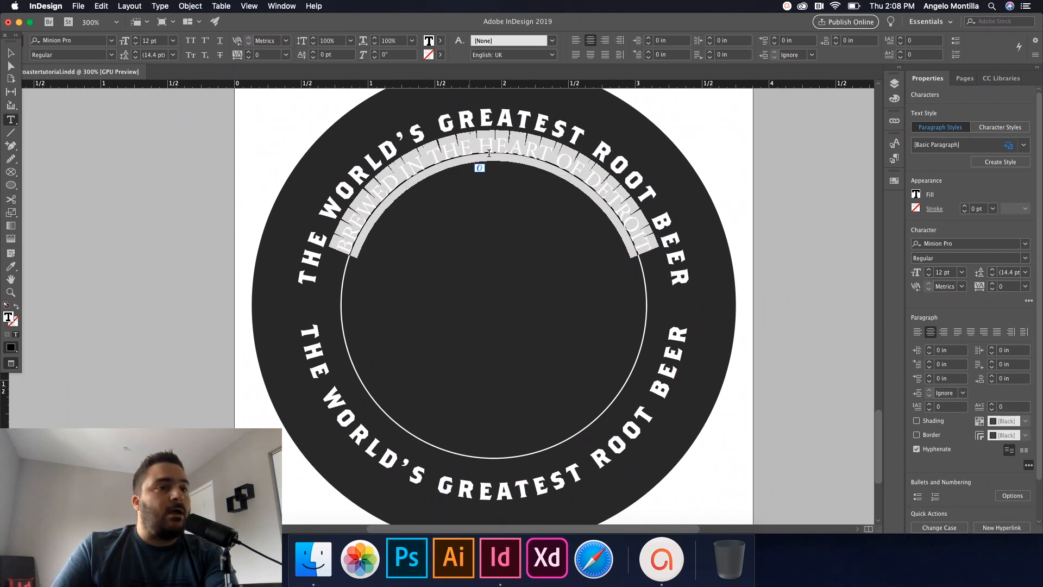
left_click(1024, 146)
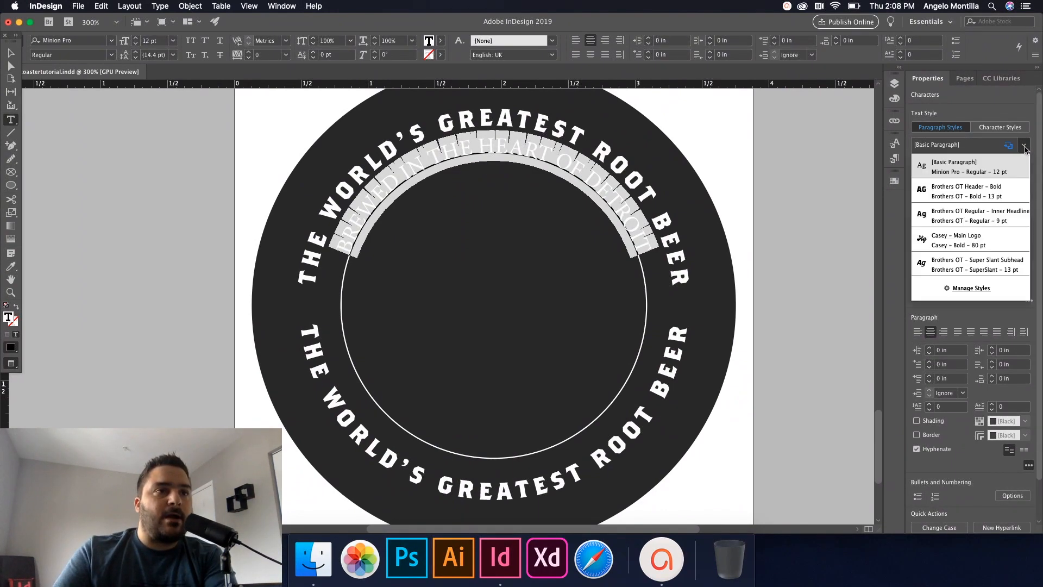
left_click(987, 221)
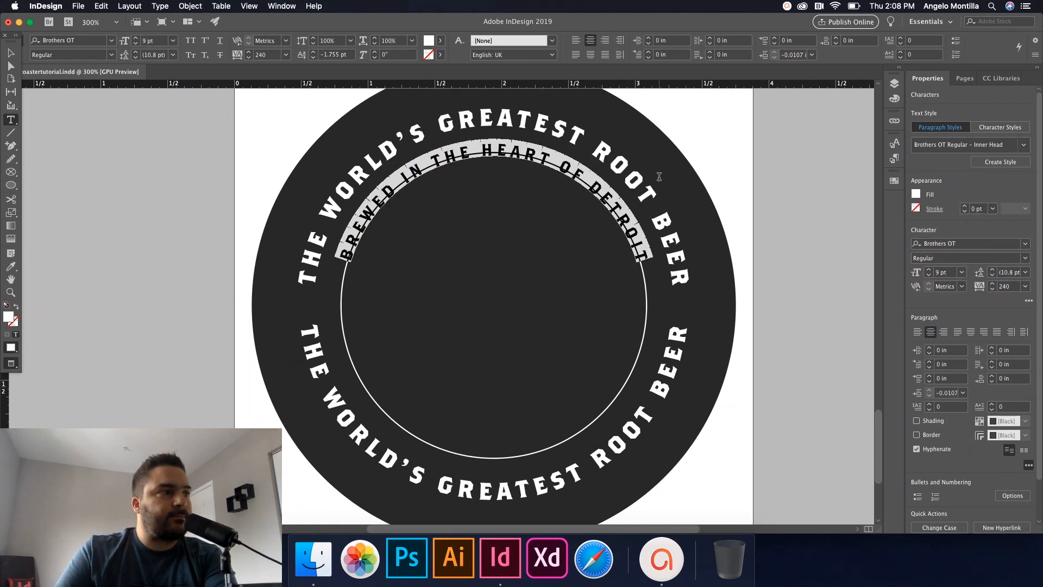
- Set the inner text's Type on a Path alignment to Ascender so it sits inside the circle, then deselect it
left_click(162, 6)
mouse_move(177, 170)
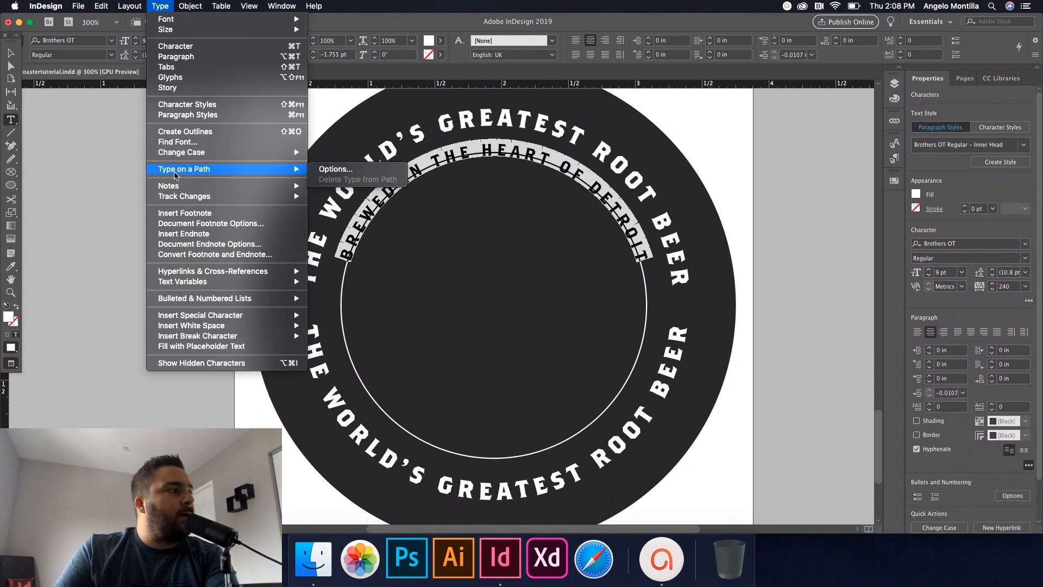
left_click(335, 170)
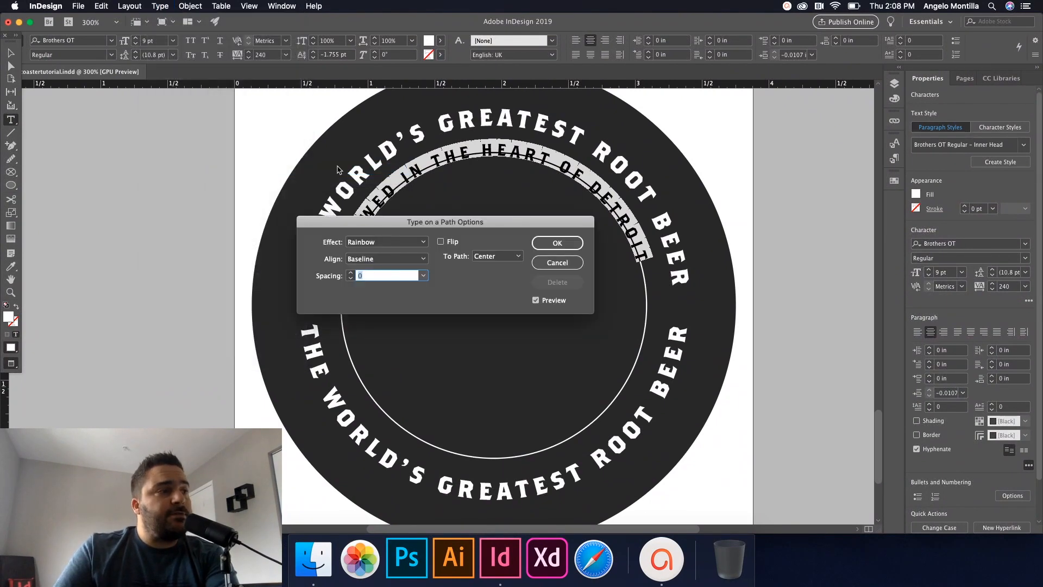
left_click(423, 260)
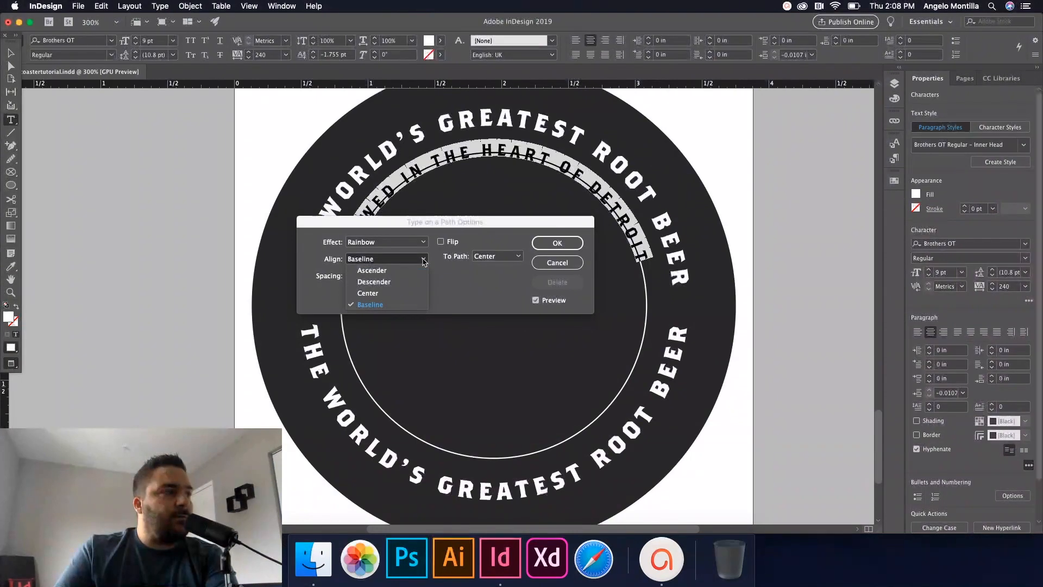
left_click(402, 270)
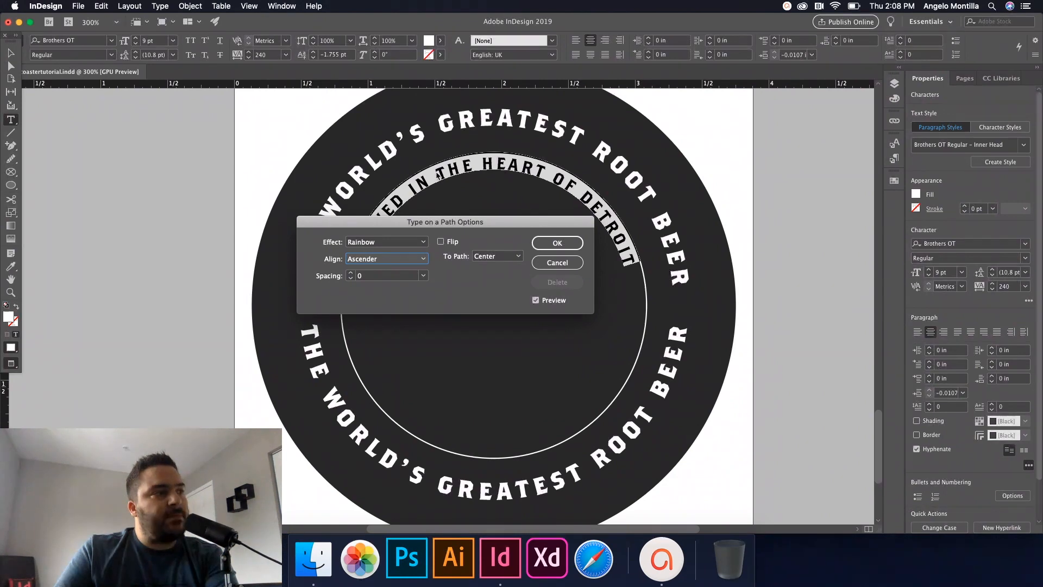
left_click(558, 242)
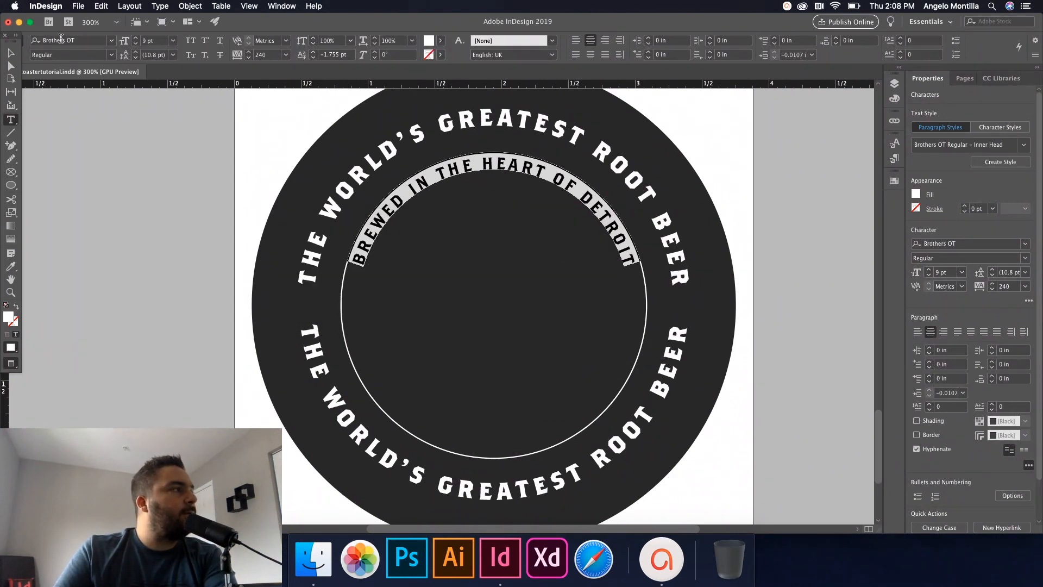
left_click(10, 53)
left_click(133, 128)
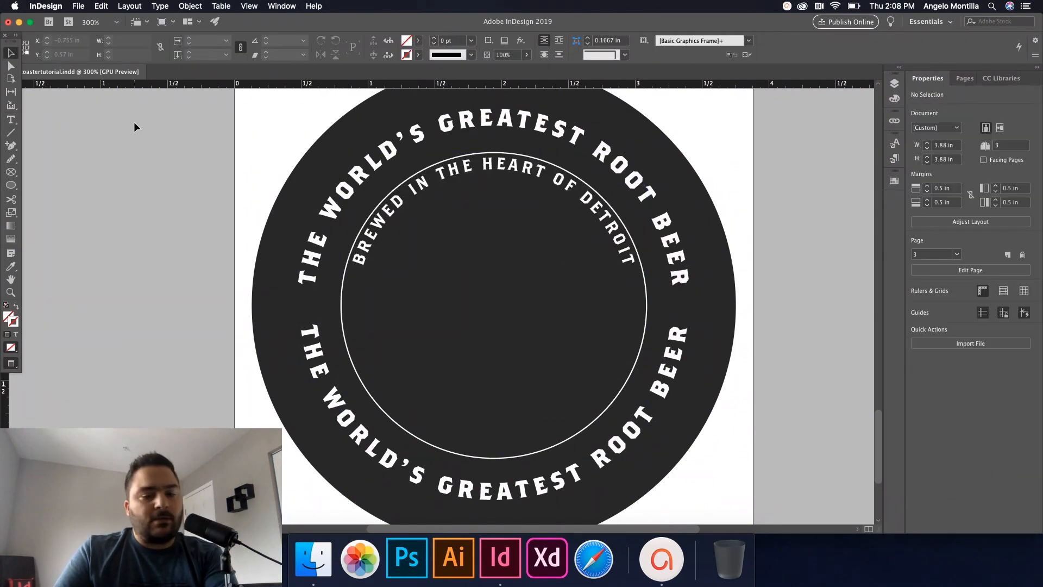
- Set the inner text circle's stroke to 0 pt and enlarge it to about 2.5 in wide, centered on the page
left_click(374, 203)
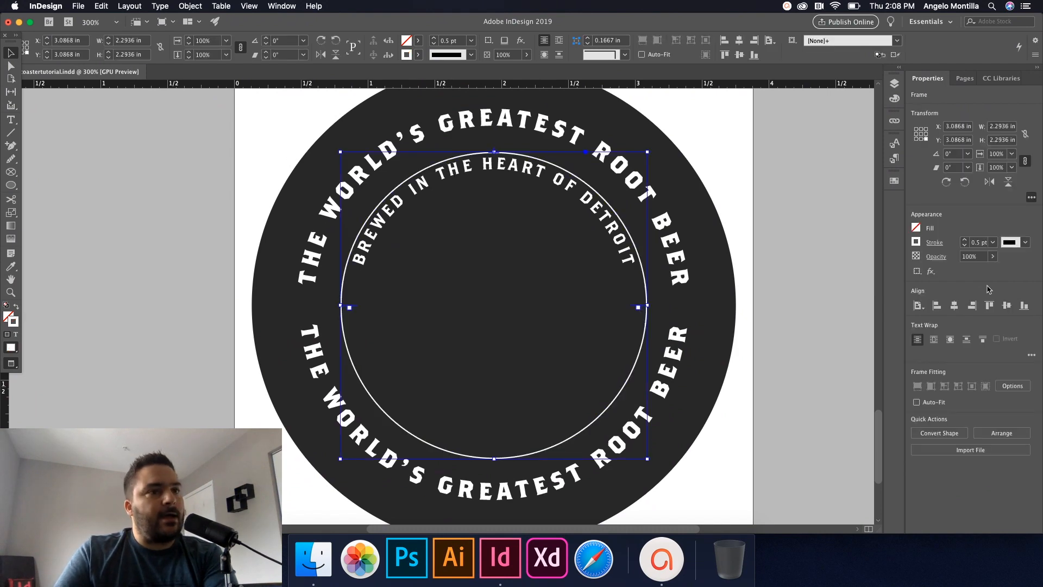
left_click(966, 245)
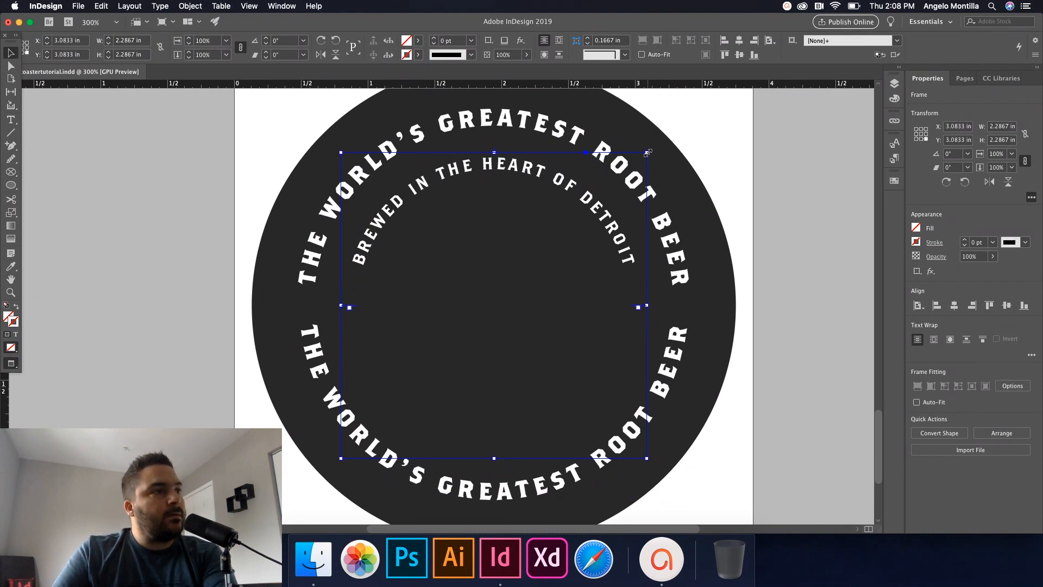
left_click_drag(648, 152, 675, 123)
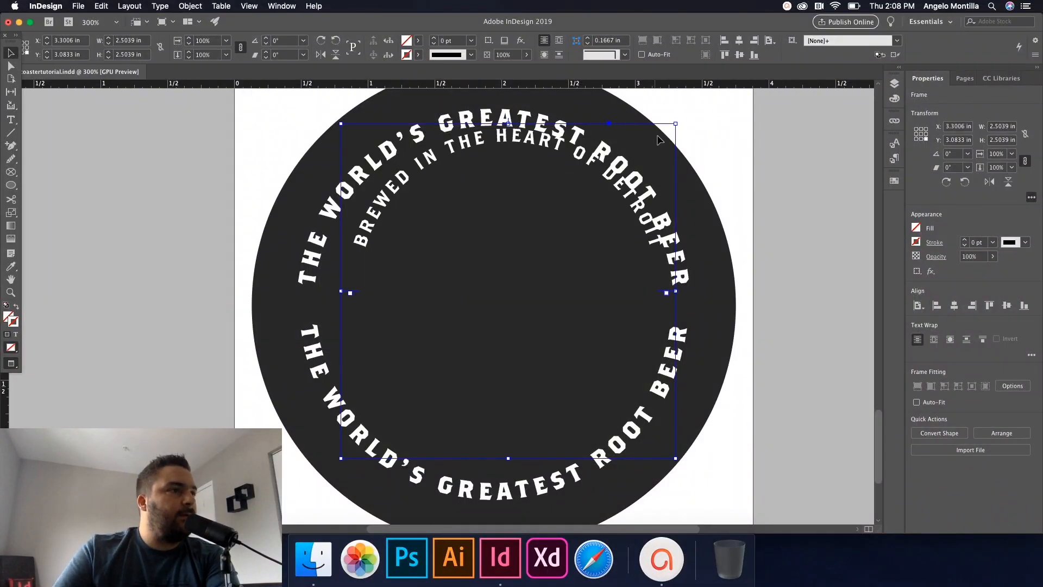
left_click(739, 41)
left_click(738, 55)
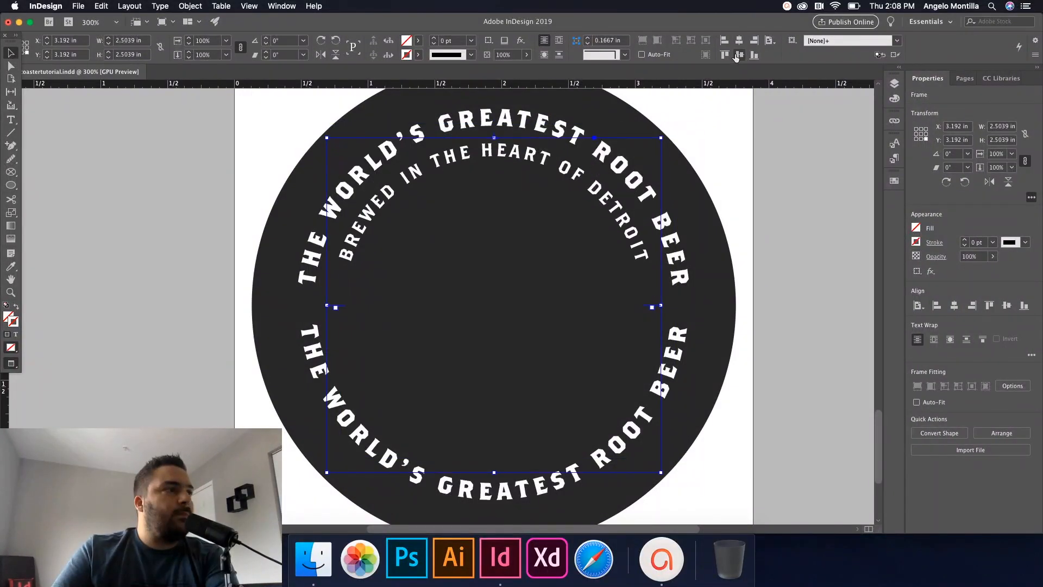
- Reapply the Brothers OT Regular - Inner Headline paragraph style to the scaled inner text to restore its 9 pt size
double_click(532, 163)
key("super+a")
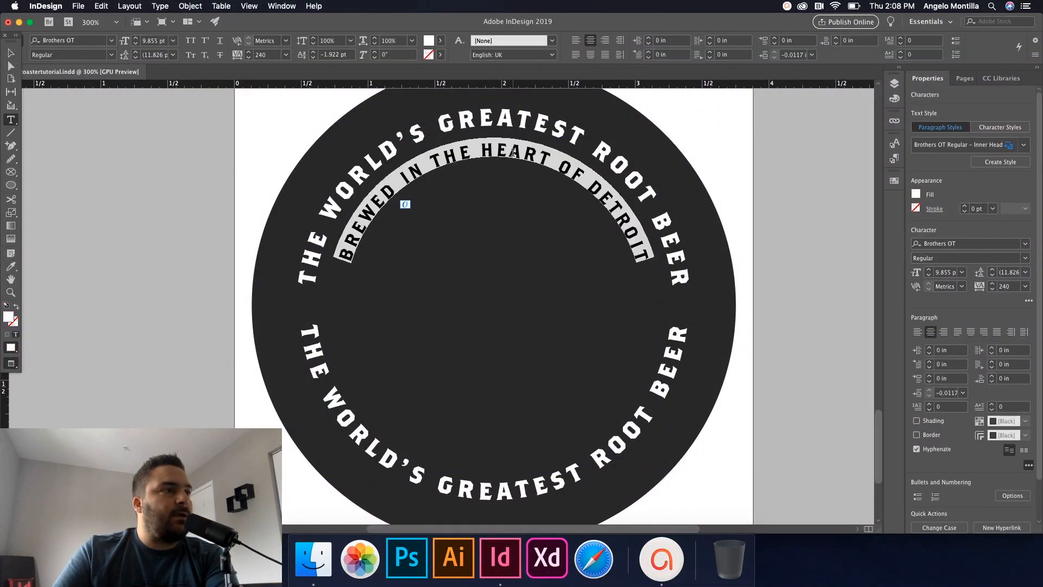
left_click(1024, 145)
left_click(982, 212)
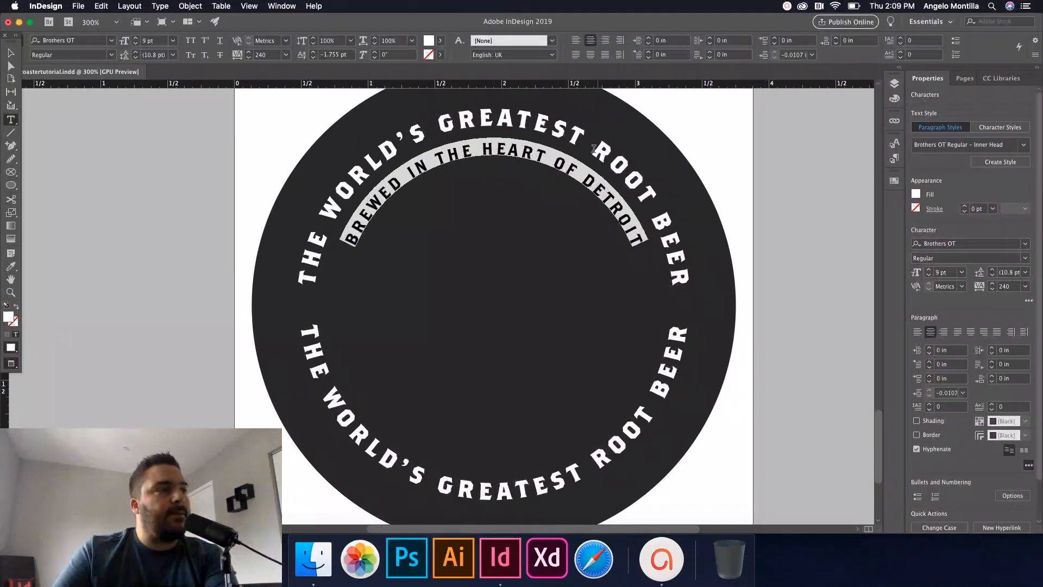
left_click(527, 156)
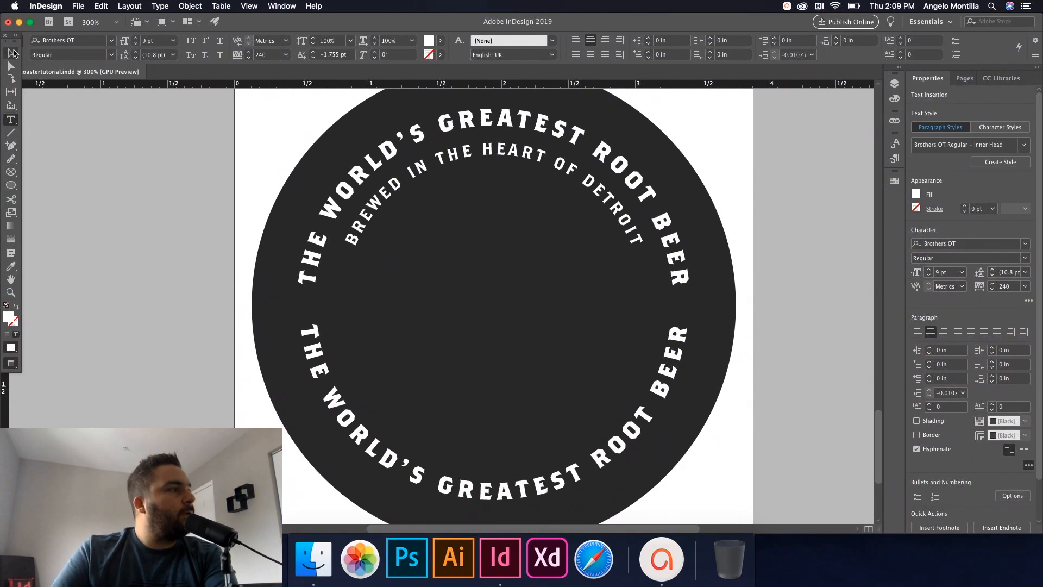
- Paste a copy of the BREWED IN THE HEART OF DETROIT text circle in place
left_click(11, 54)
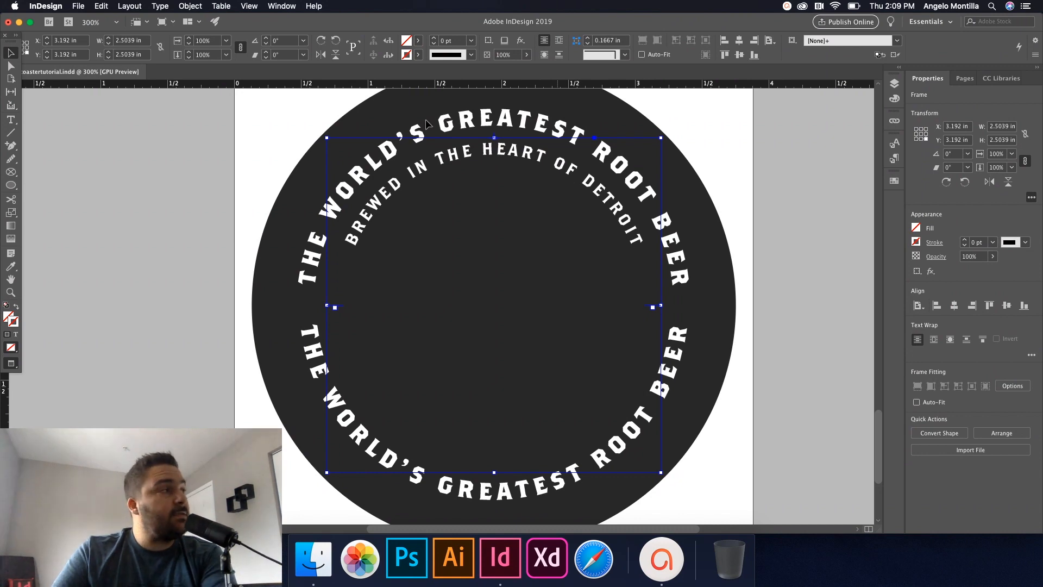
left_click(102, 6)
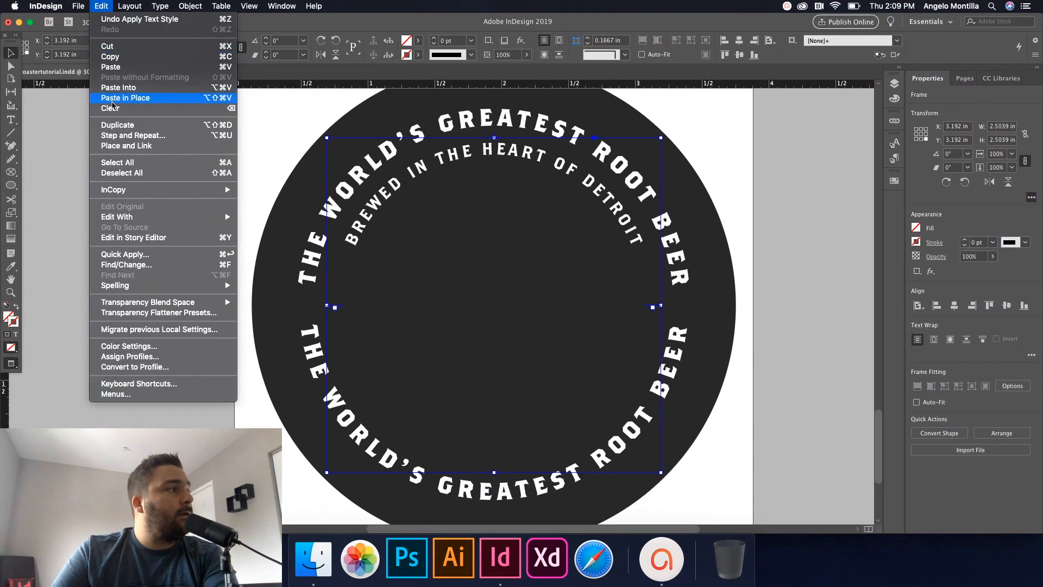
left_click(163, 103)
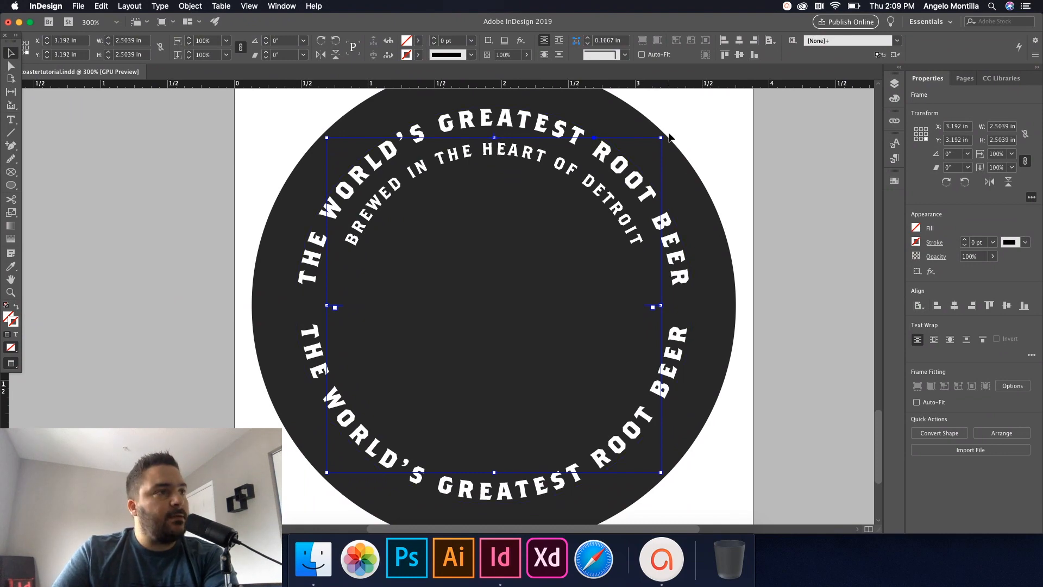
- Rotate the pasted BREWED IN THE HEART OF DETROIT text circle 180° so its text runs along the coaster's lower half
left_click_drag(666, 134, 713, 295)
left_click_drag(637, 381, 440, 379)
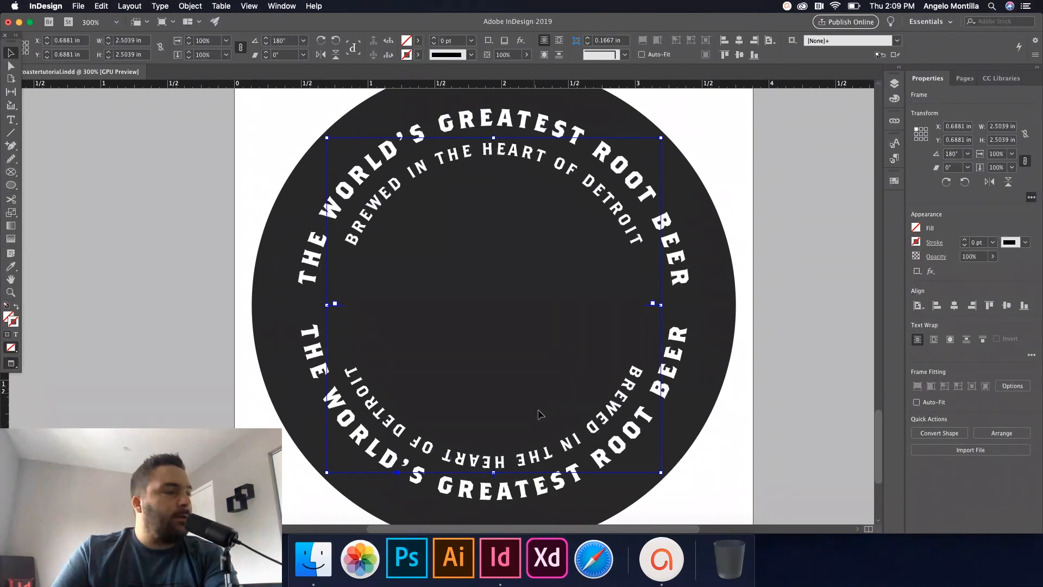
- Set the rotated inner text's Type on a Path options to Descender alignment with Flip enabled, then deselect it
double_click(563, 445)
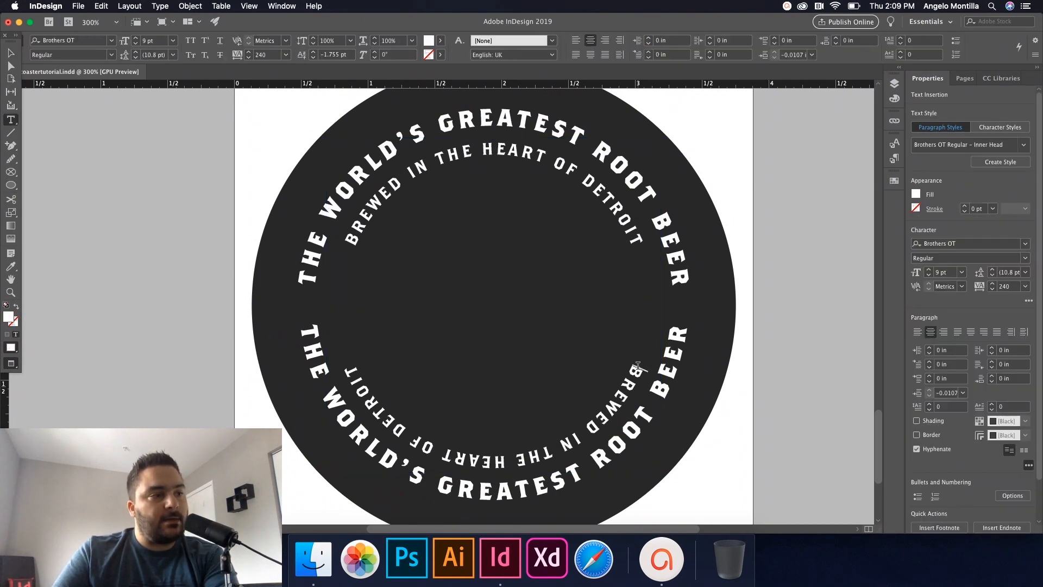
key("super+a")
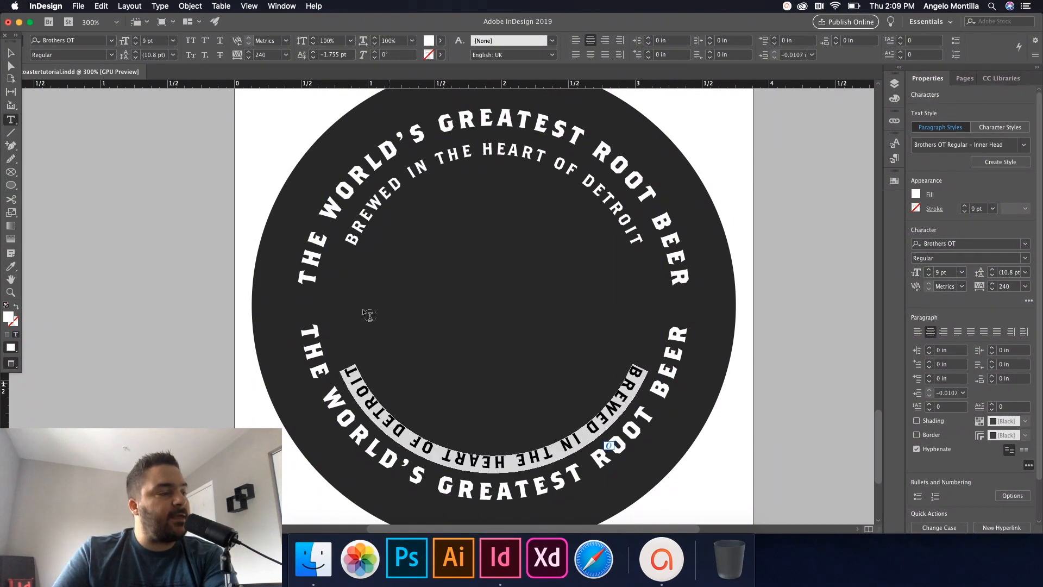
left_click(157, 6)
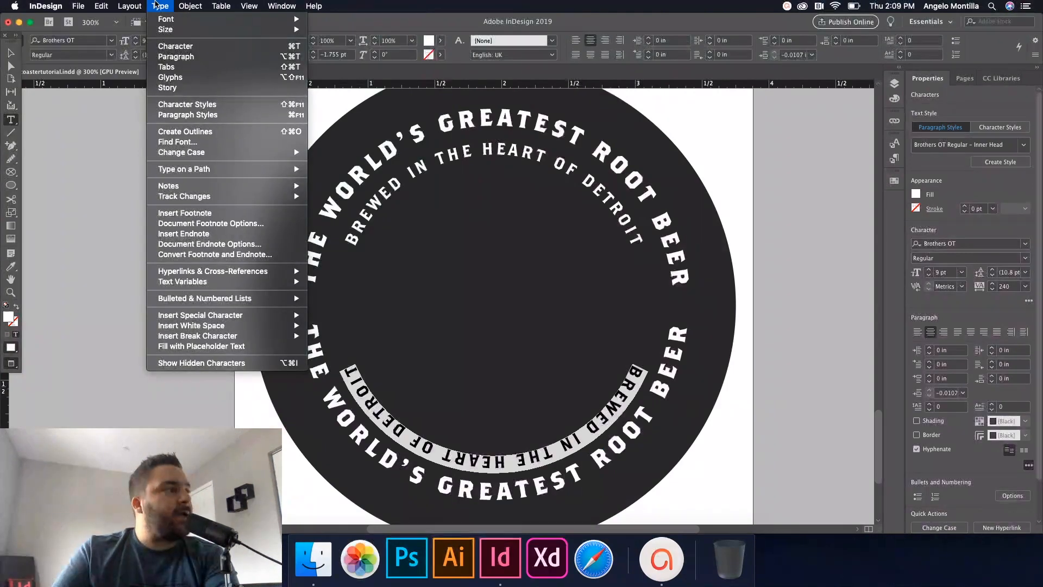
mouse_move(255, 172)
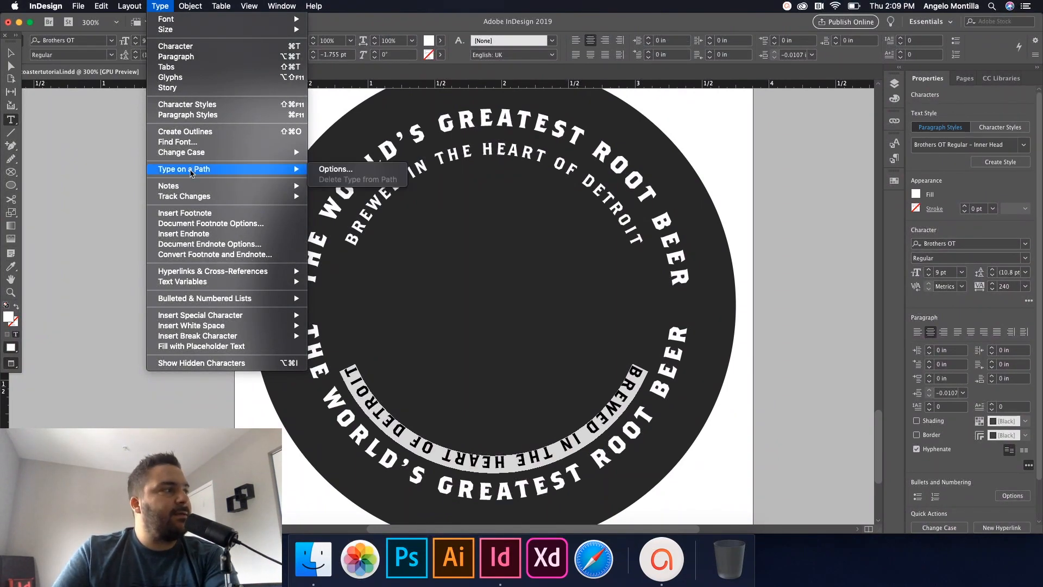
left_click(341, 169)
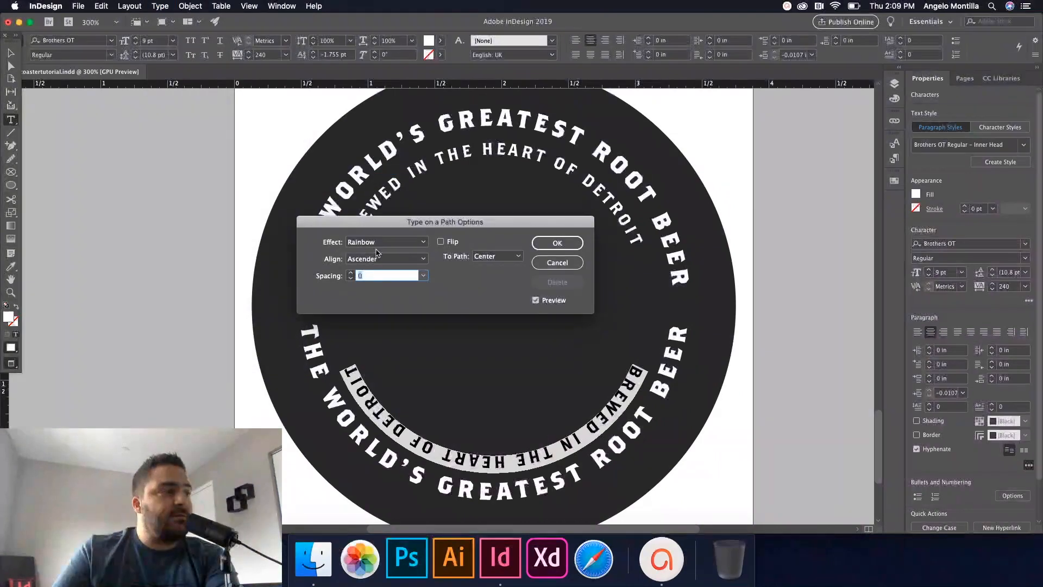
left_click(423, 259)
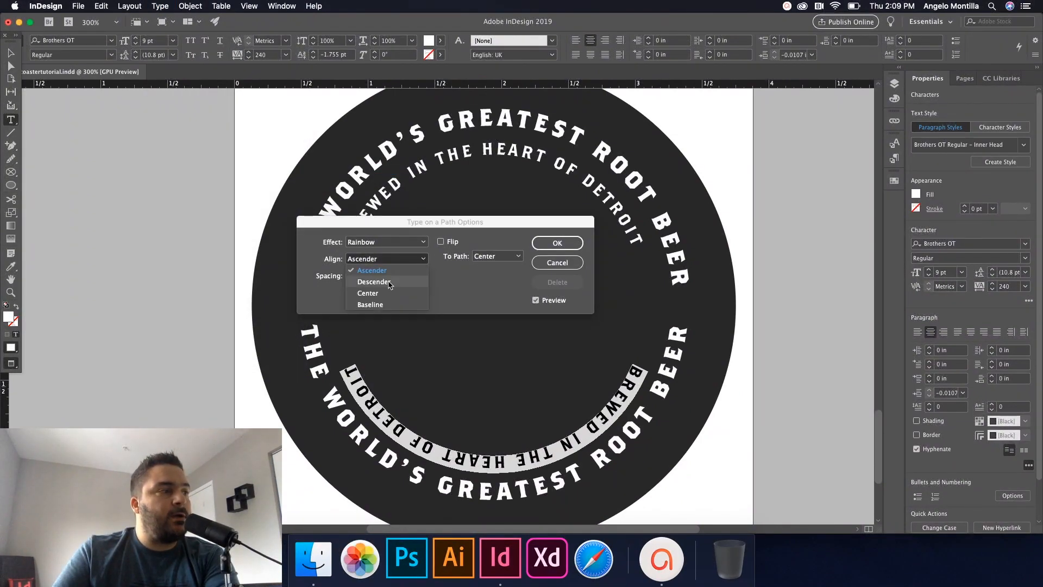
left_click(389, 283)
left_click(441, 242)
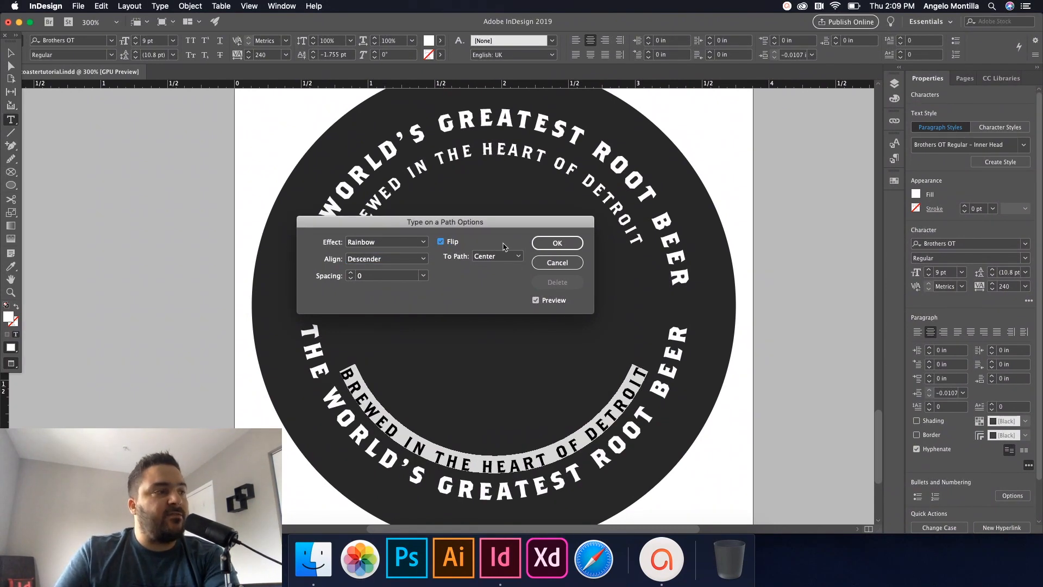
left_click(559, 244)
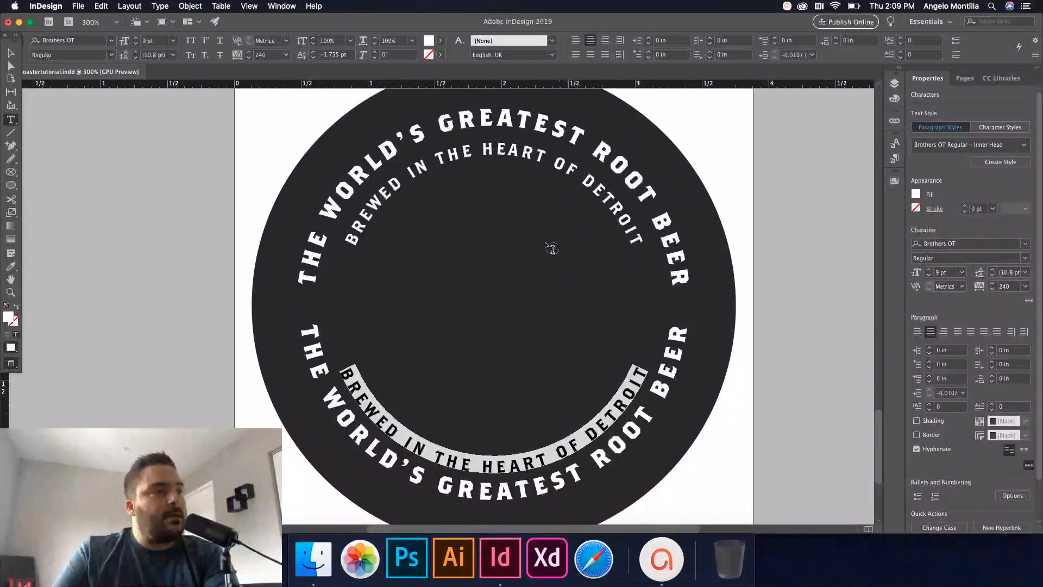
left_click(11, 53)
left_click(168, 236)
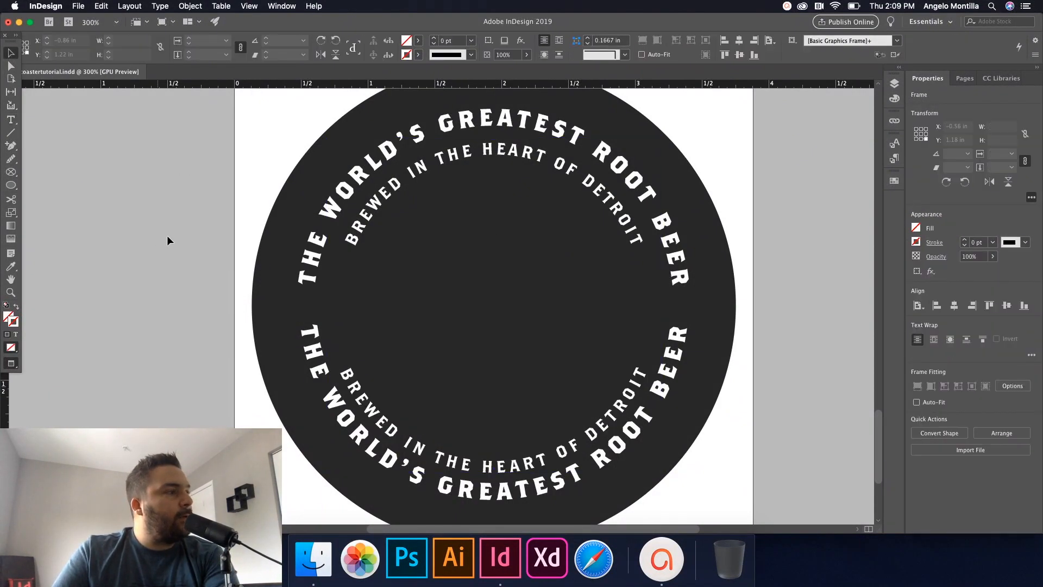
- Nudge the lower BREWED IN THE HEART OF DETROIT text circle up slightly to a Y position of 0.6782 in
left_click(384, 425)
double_click(380, 411)
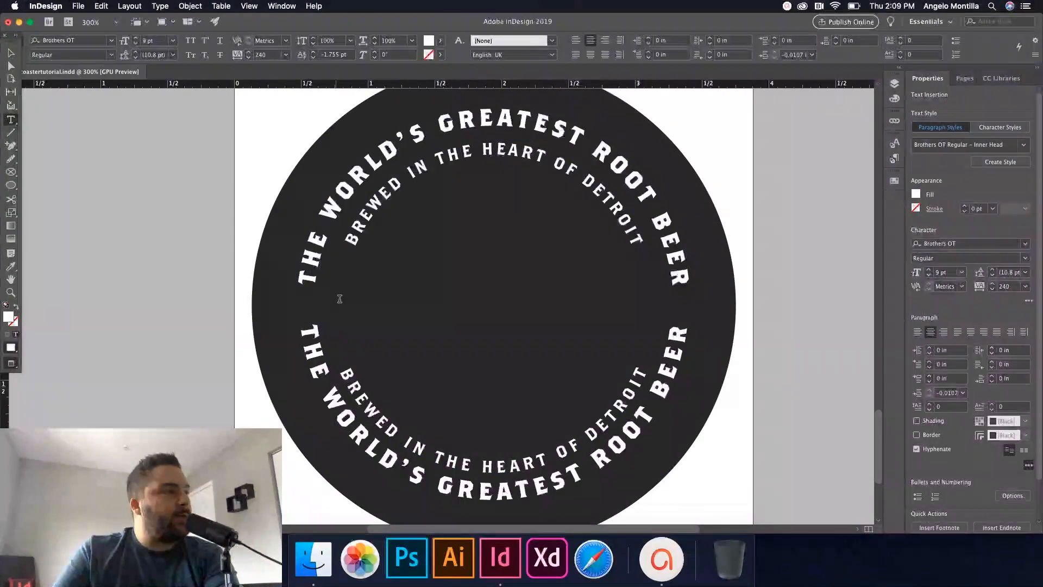
left_click(10, 52)
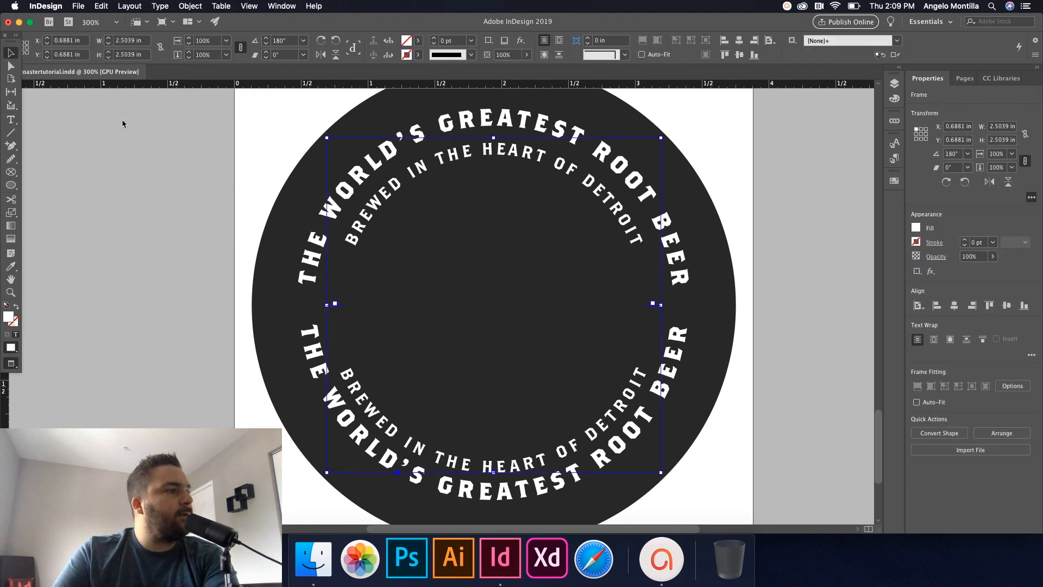
double_click(354, 402)
triple_click(353, 402)
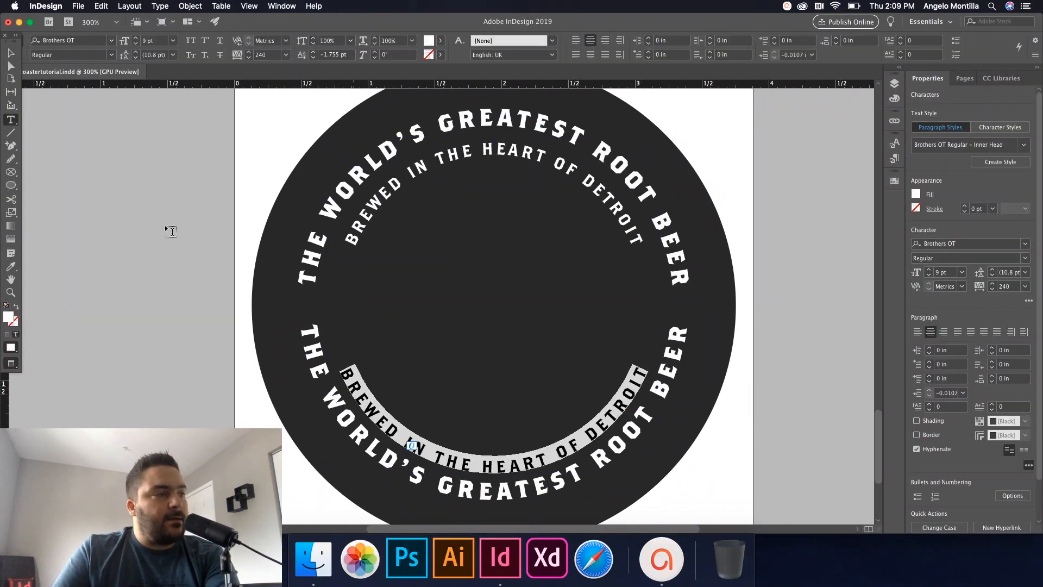
left_click(11, 53)
key("Up")
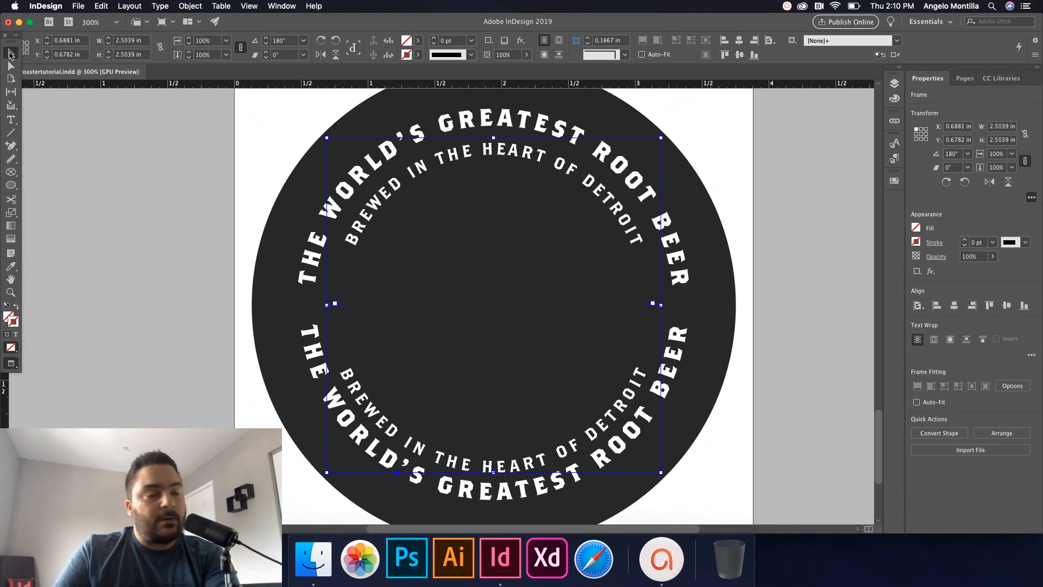
- Set the baseline shift of both the upper and lower BREWED IN THE HEART OF DETROIT texts to 0.245 pt, then deselect
triple_click(437, 159)
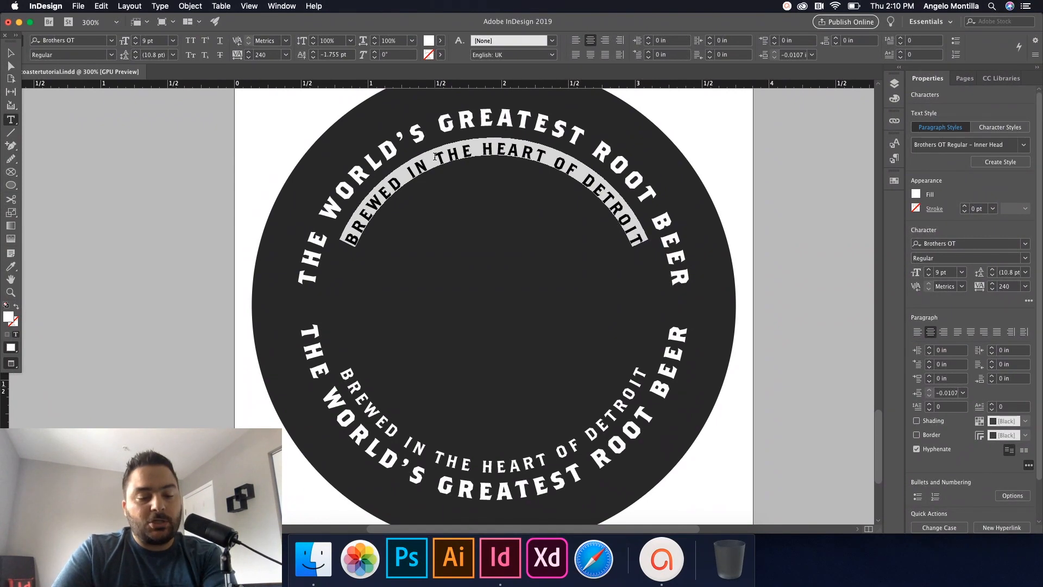
key("alt+shift+Up")
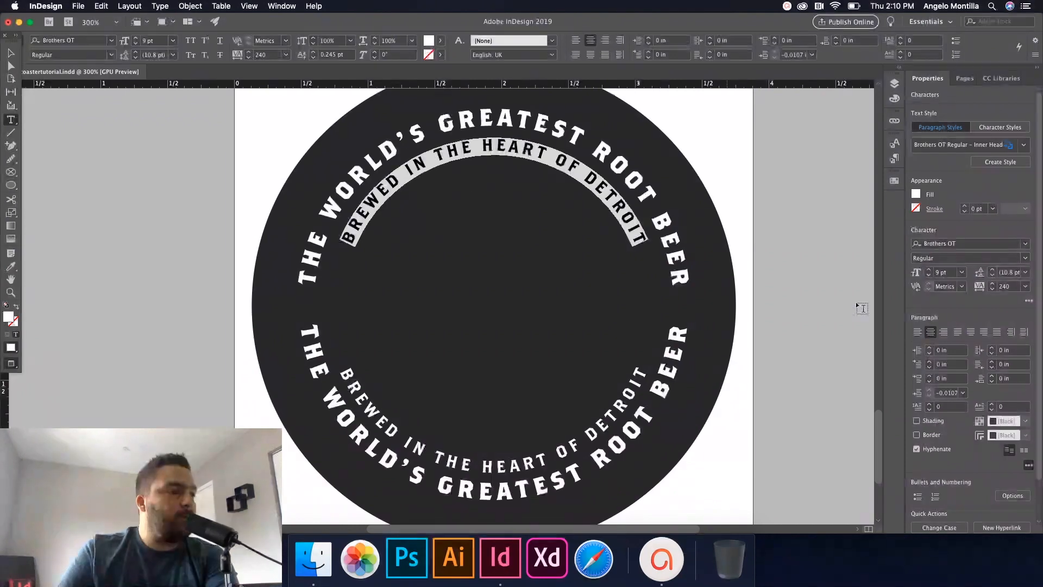
triple_click(419, 445)
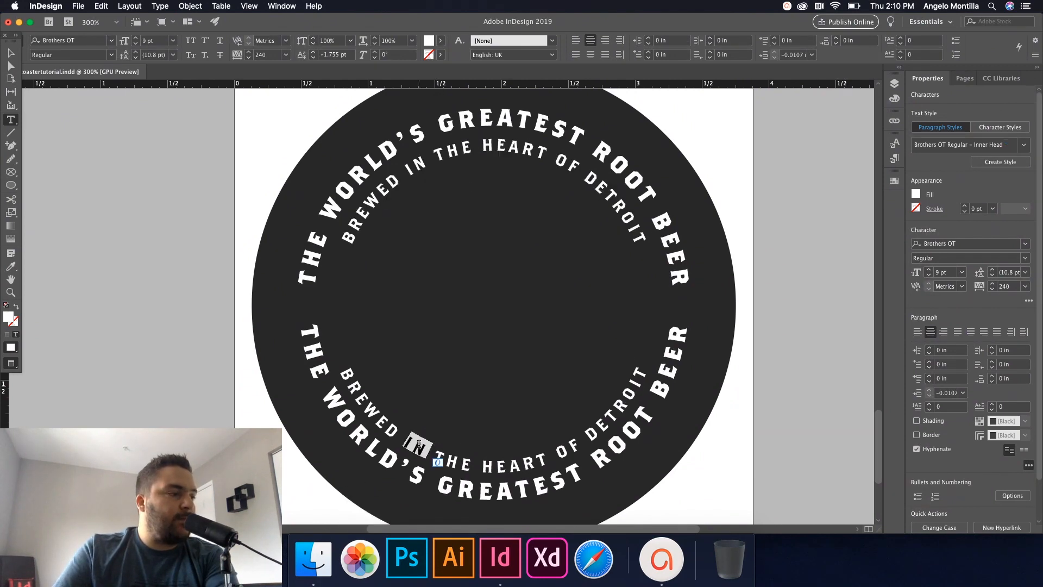
key("alt+shift+Up")
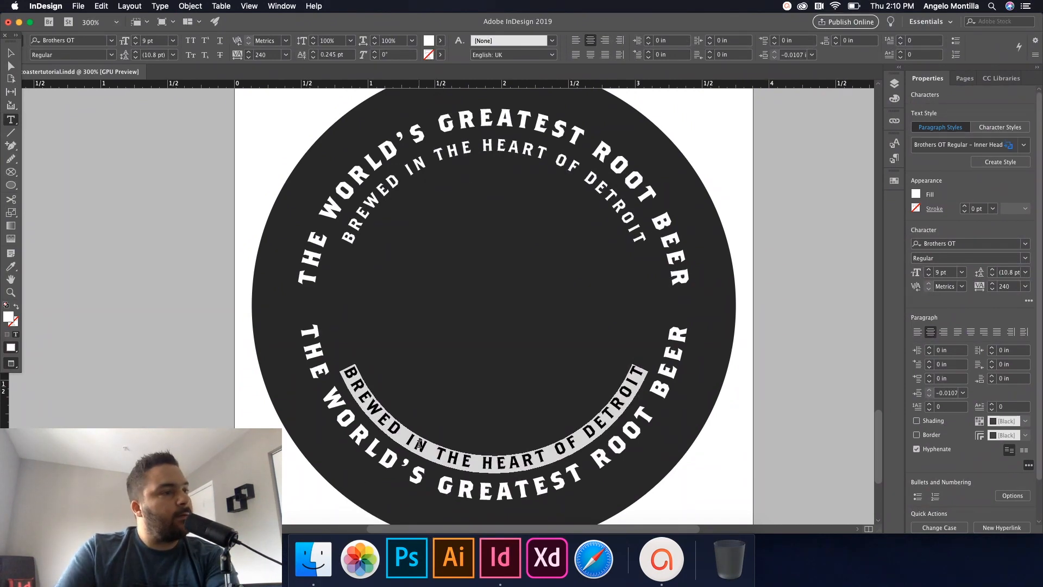
left_click(403, 447)
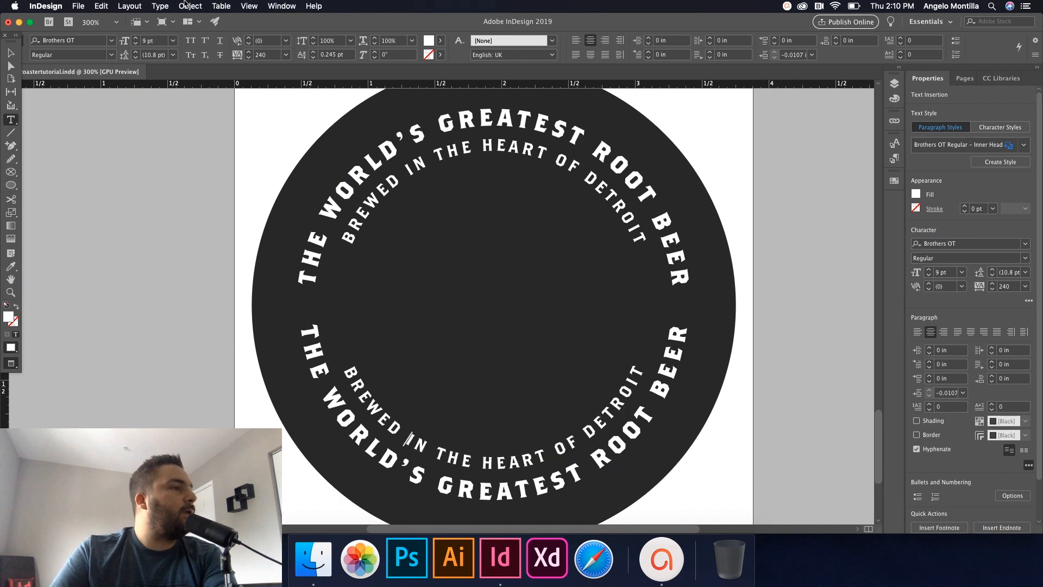
left_click(10, 53)
left_click(258, 201)
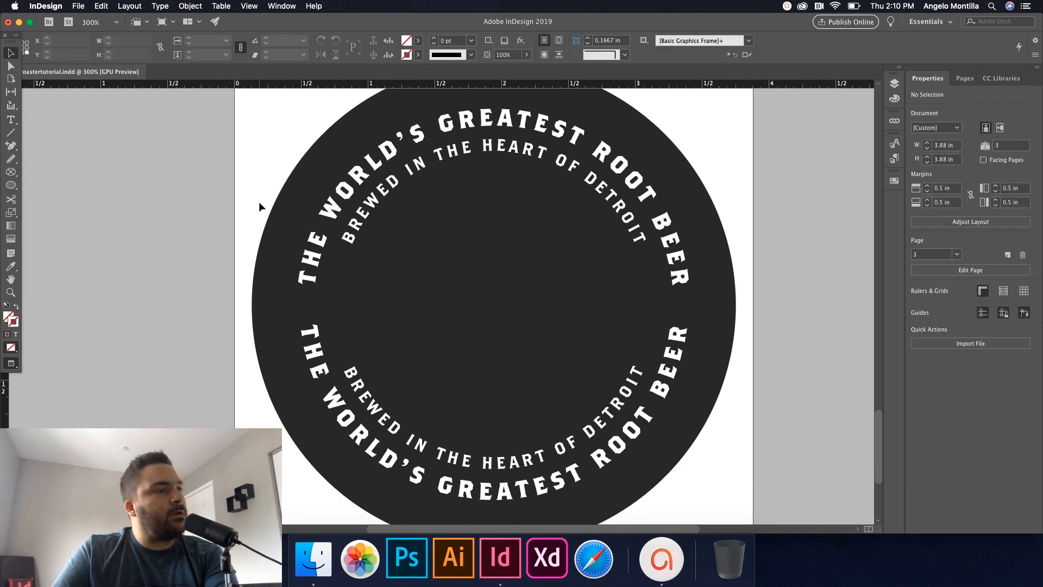
- Compare the page 3 coaster's curved text with the finished red coaster on the page above
key("super+minus")
key("super+minus")
key("super+minus")
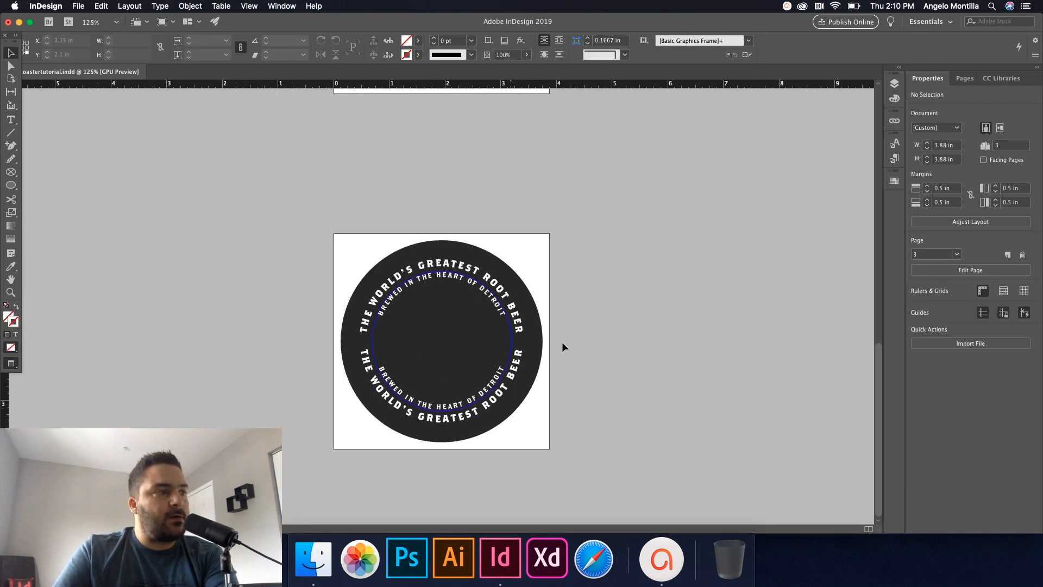
scroll(587, 391, "up", 5)
scroll(598, 291, "down", 4)
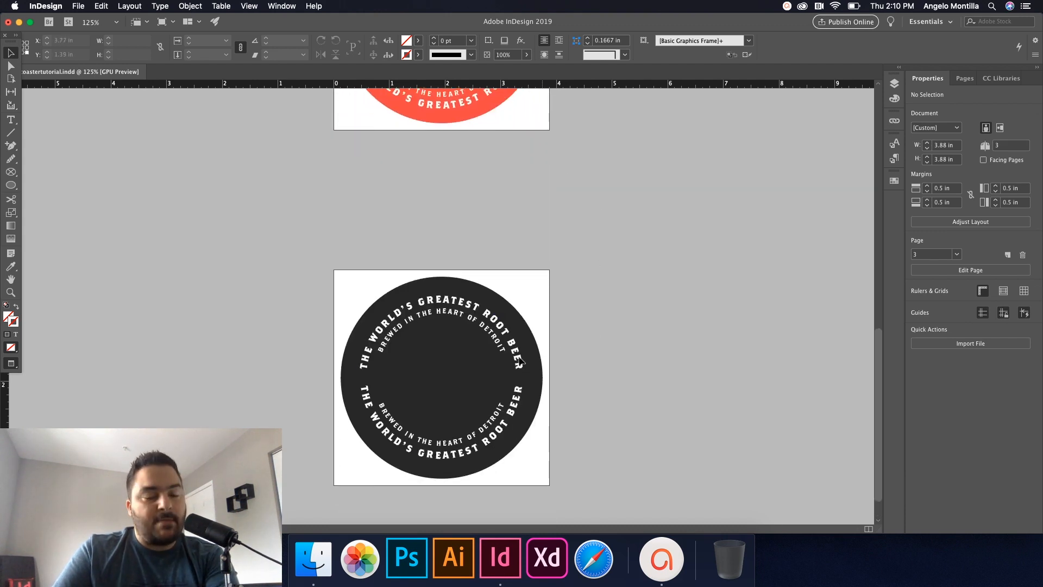
key("super+equal")
key("super+equal")
scroll(619, 356, "down", 3)
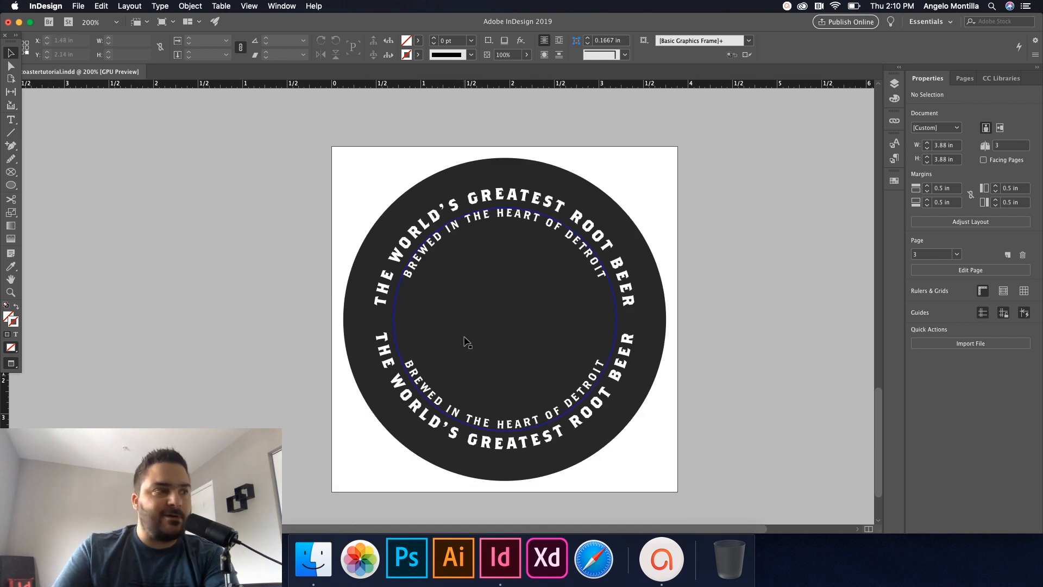
- Switch from Preview to Normal screen mode to show the frame edges on the coaster
key("w")
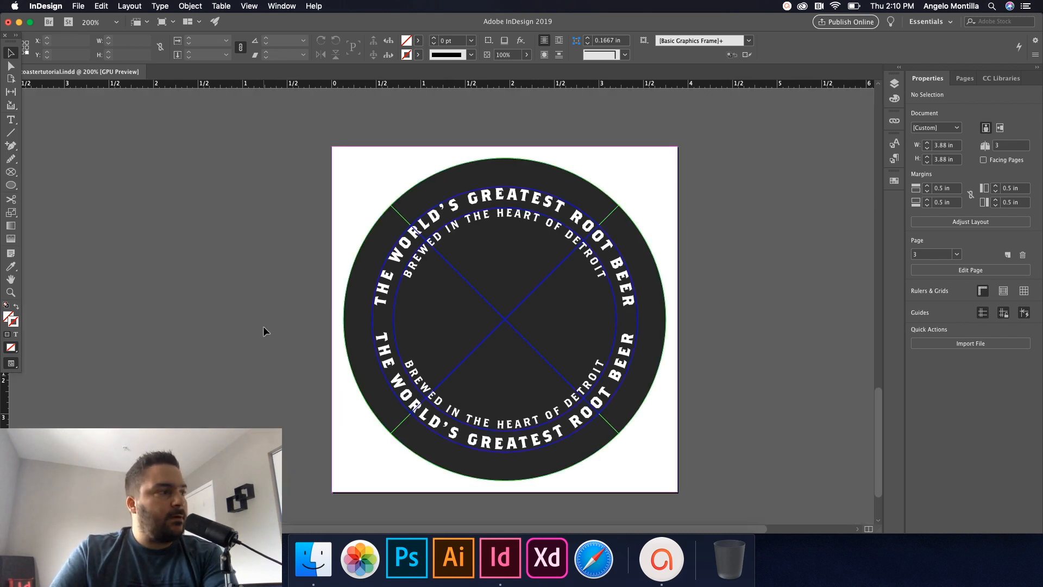
key("w")
key("w")
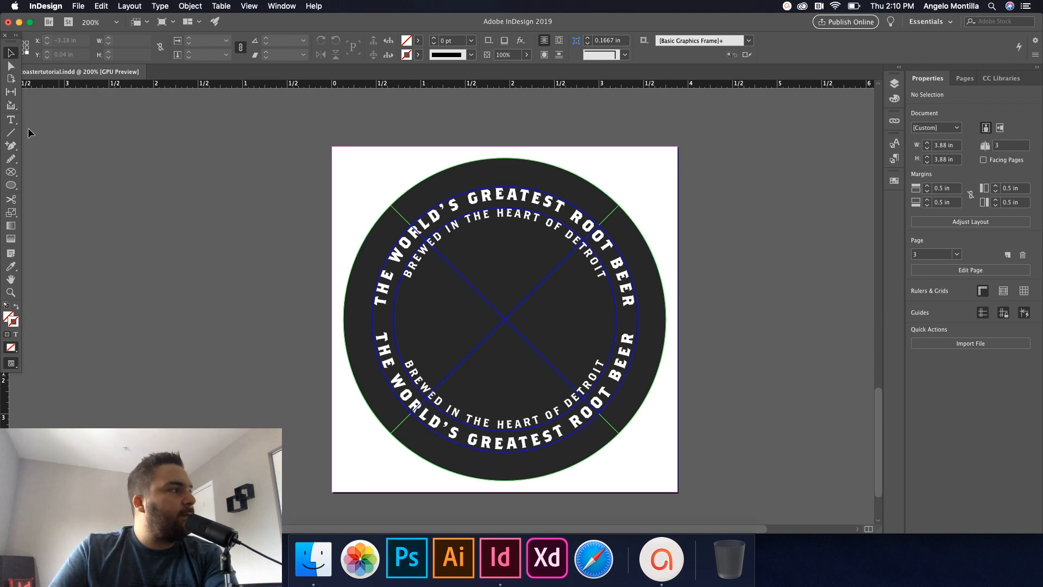
- Add a text frame about 1.86 by 1.32 in inside the inner circle containing the word Cass
left_click(11, 119)
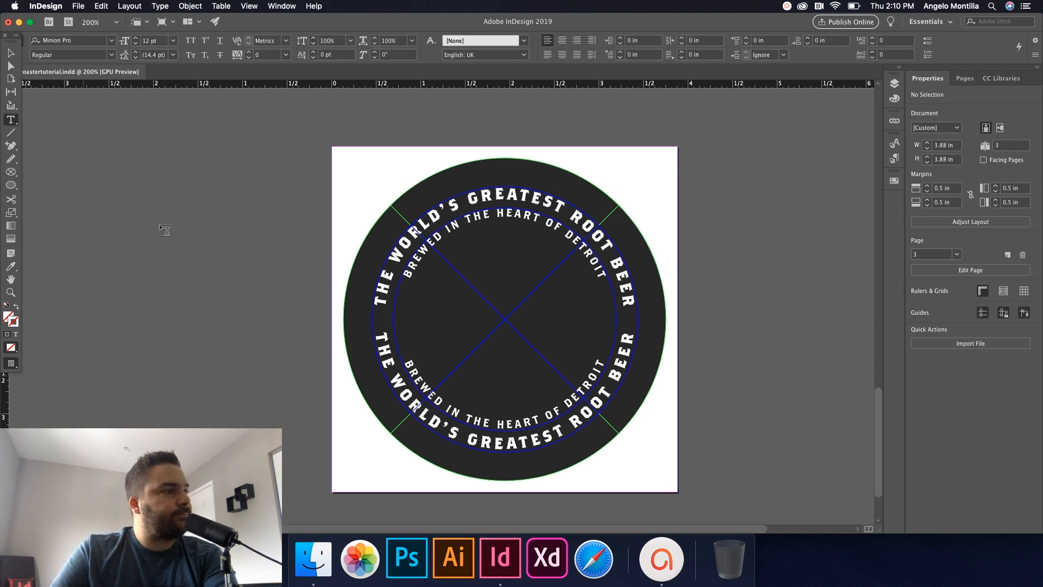
left_click_drag(146, 209, 526, 346)
key("Escape")
double_click(507, 314)
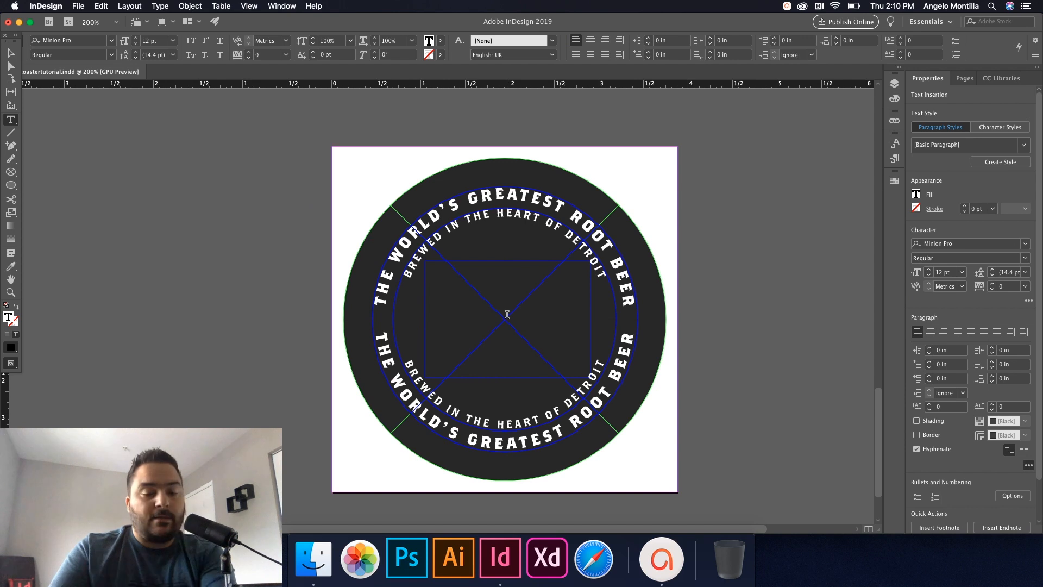
type("Cass")
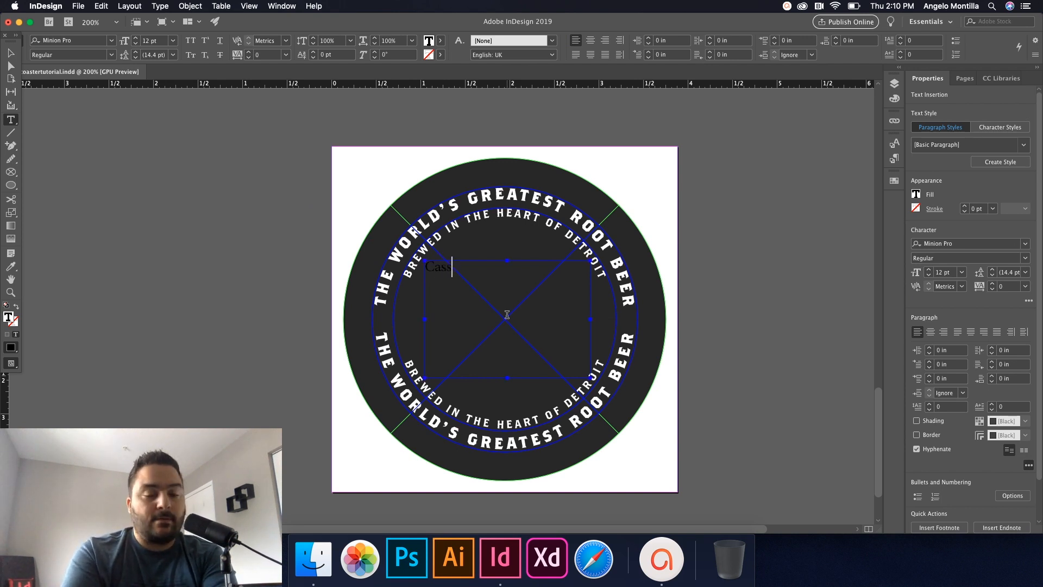
- Apply the Casey - Main Logo paragraph style to the word Cass
key("super+a")
left_click_drag(489, 275, 370, 259)
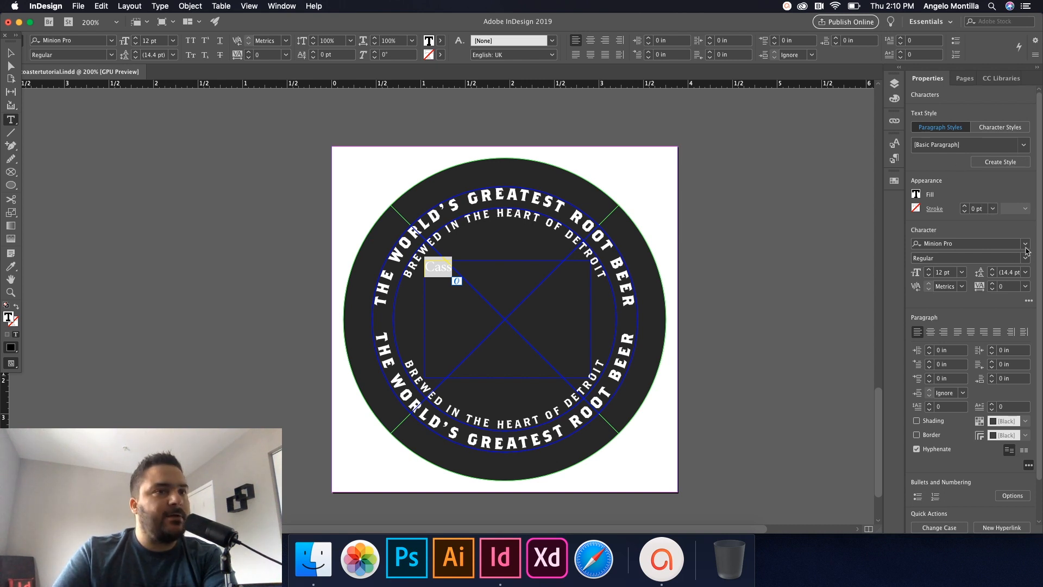
left_click(1023, 145)
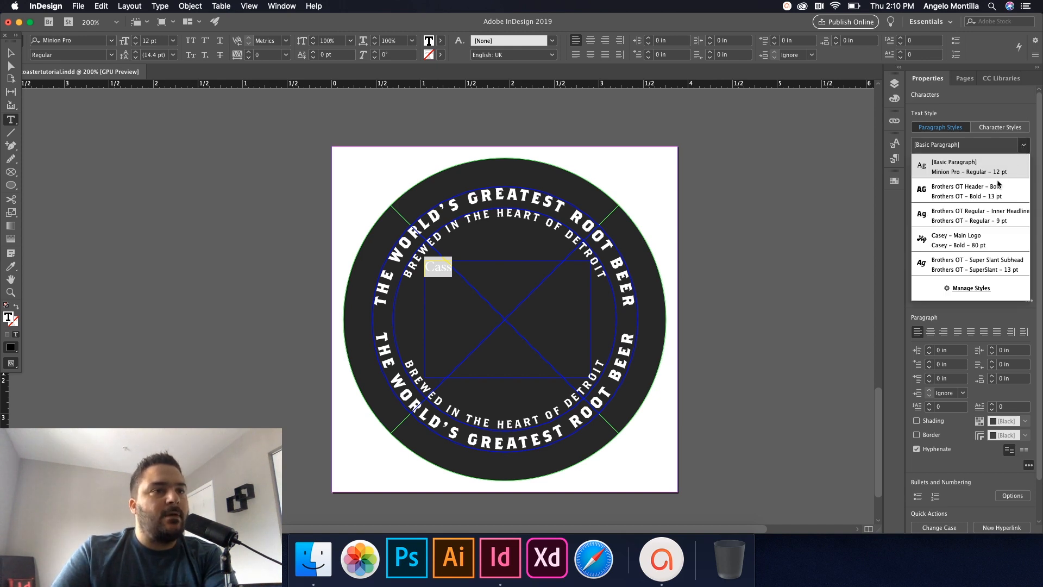
left_click(982, 244)
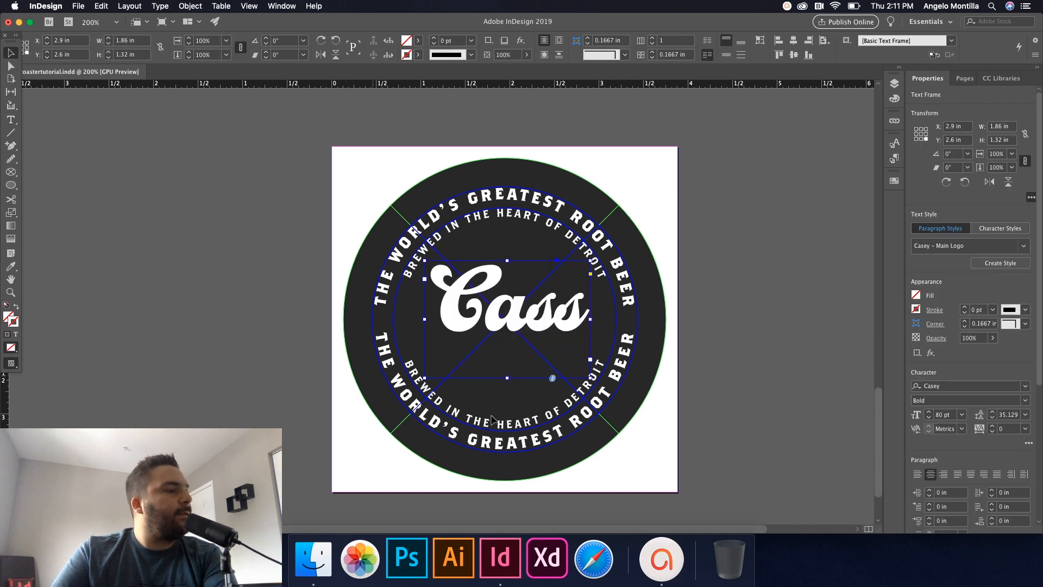
- Fit the Cass frame to its text centered in the coaster, and place a duplicate on the pasteboard beside the page
double_click(507, 378)
mouse_move(526, 316)
left_mouse_down()
mouse_move(525, 337)
mouse_move(523, 326)
left_mouse_up()
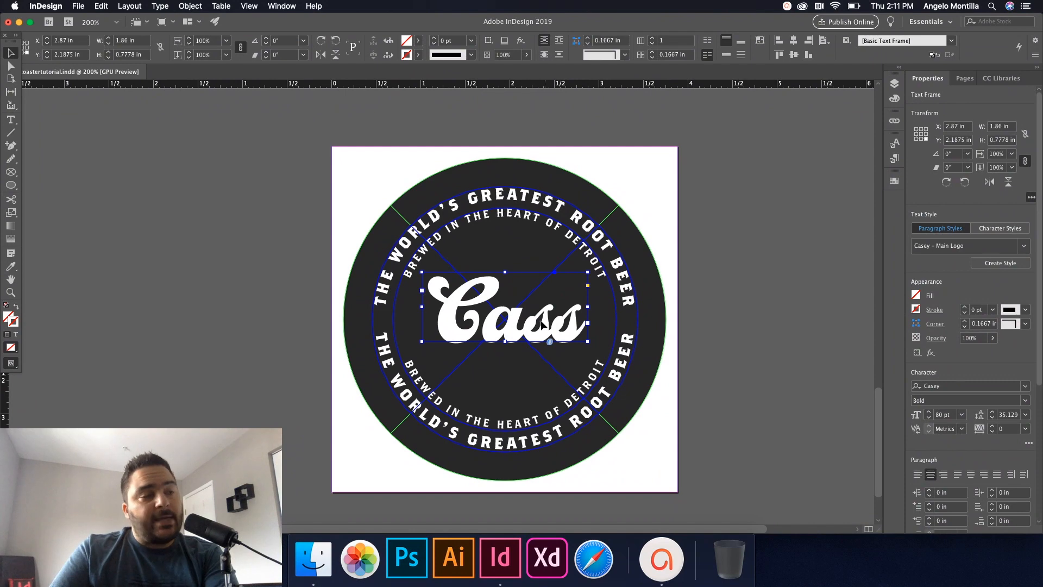
left_click_drag(538, 322, 165, 312)
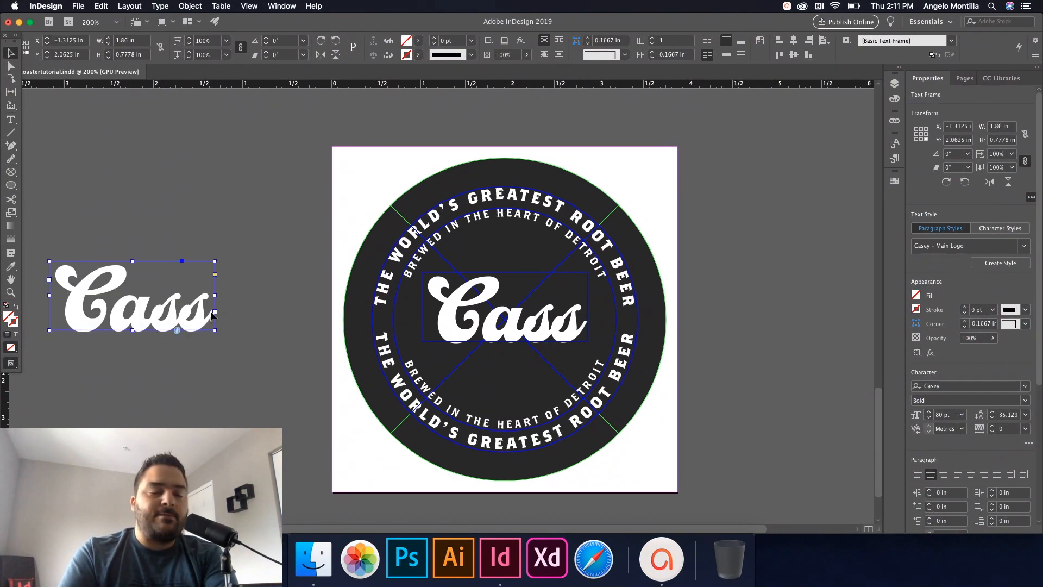
- Convert the Cass text in the middle of the coaster to outlines
left_click(524, 317)
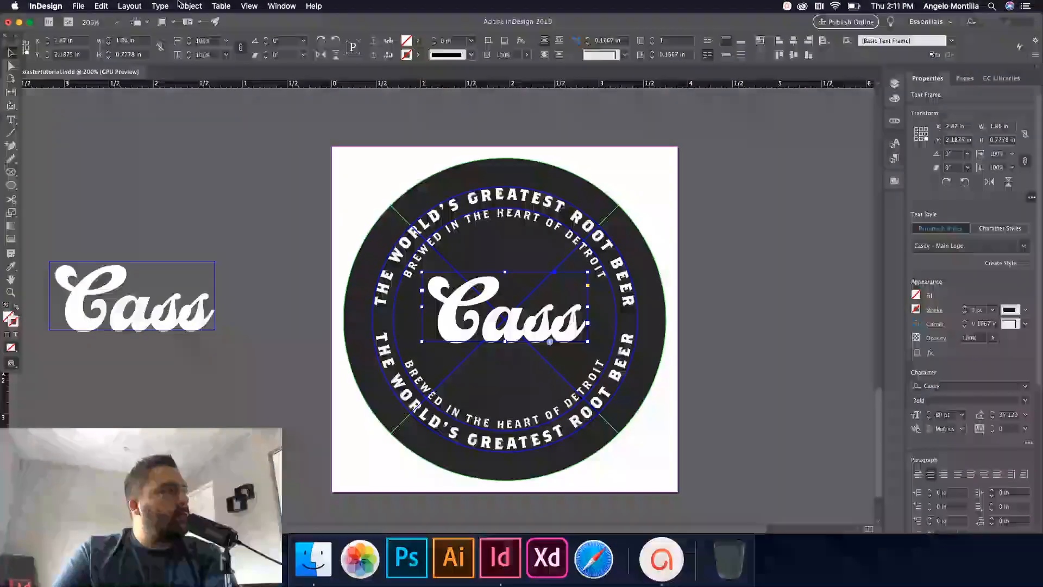
left_click(186, 5)
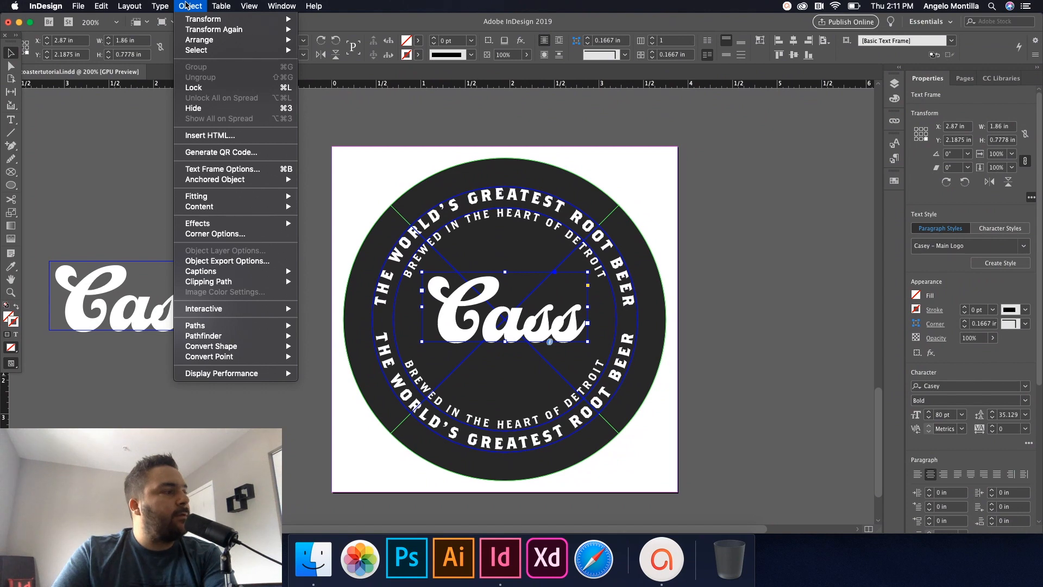
mouse_move(160, 6)
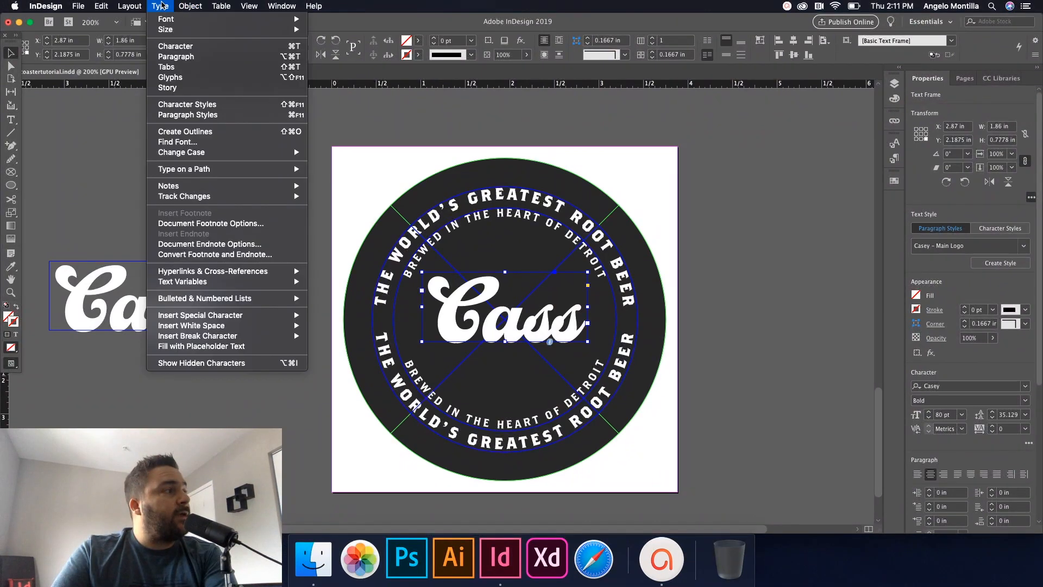
left_click(184, 131)
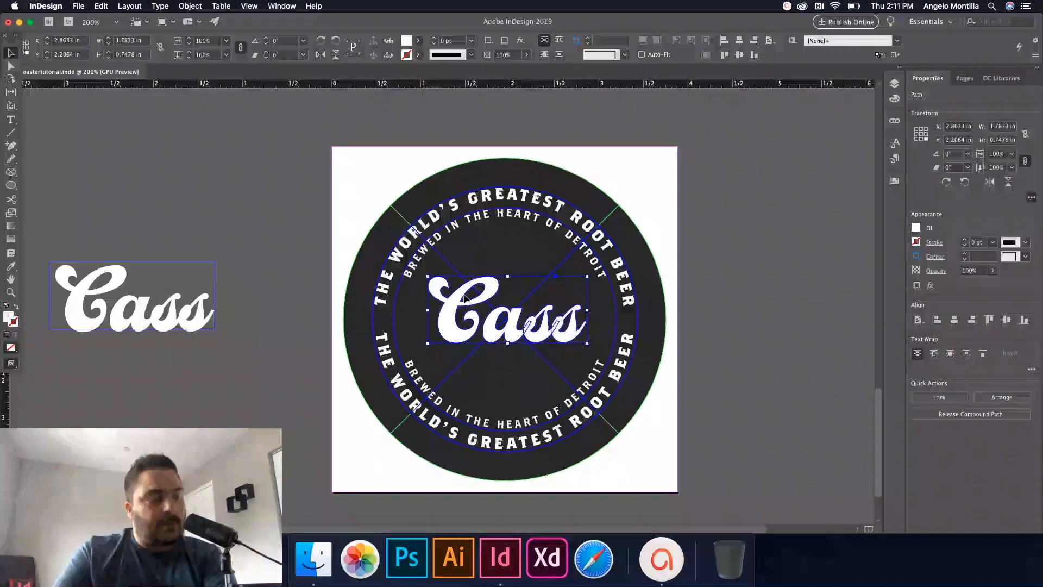
scroll(500, 292, "up", 4)
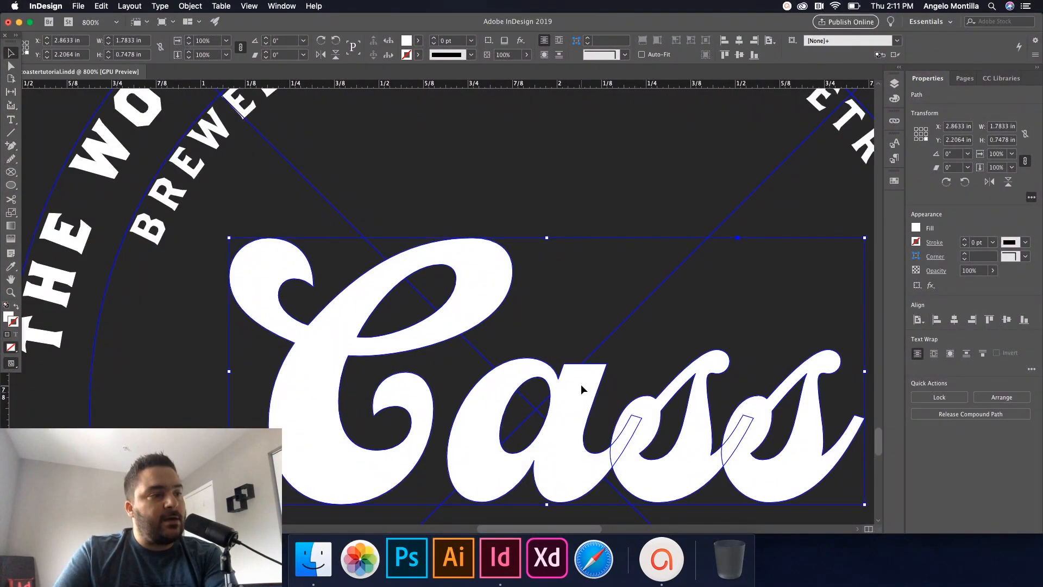
scroll(582, 389, "down", 3)
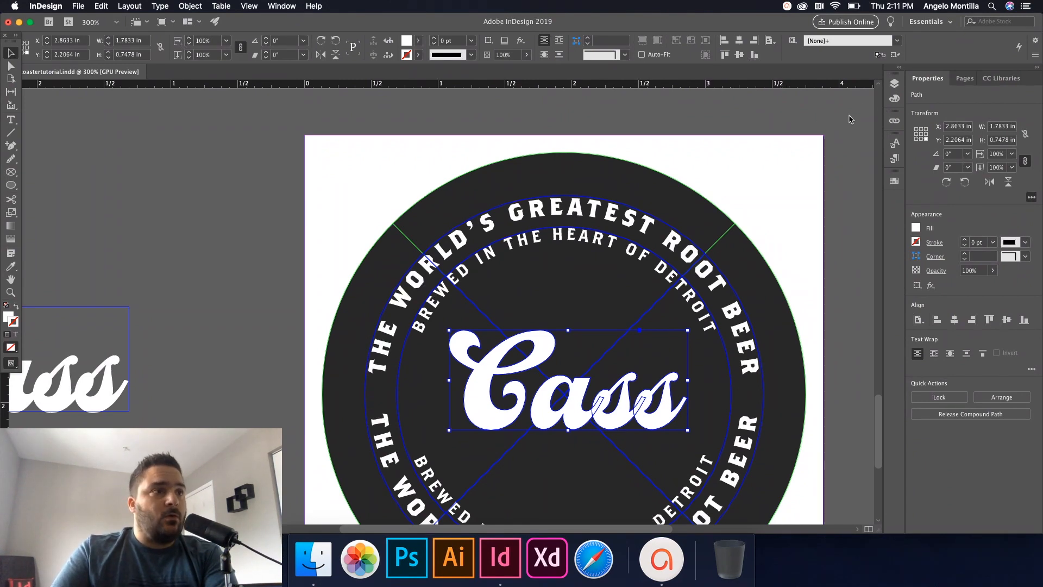
- Center the outlined Cass lettering horizontally on the coaster page
left_click(739, 42)
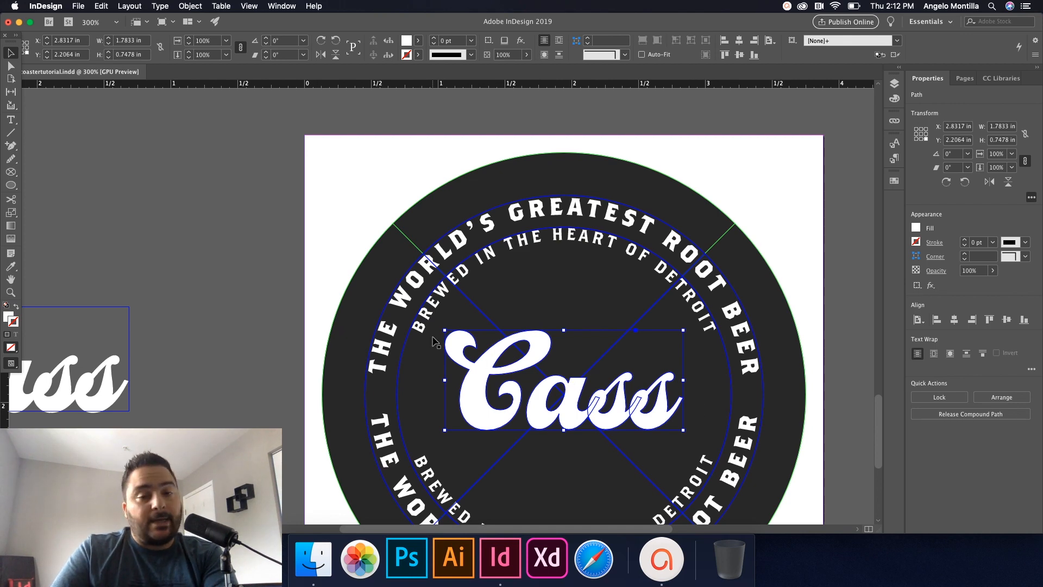
left_click(263, 289)
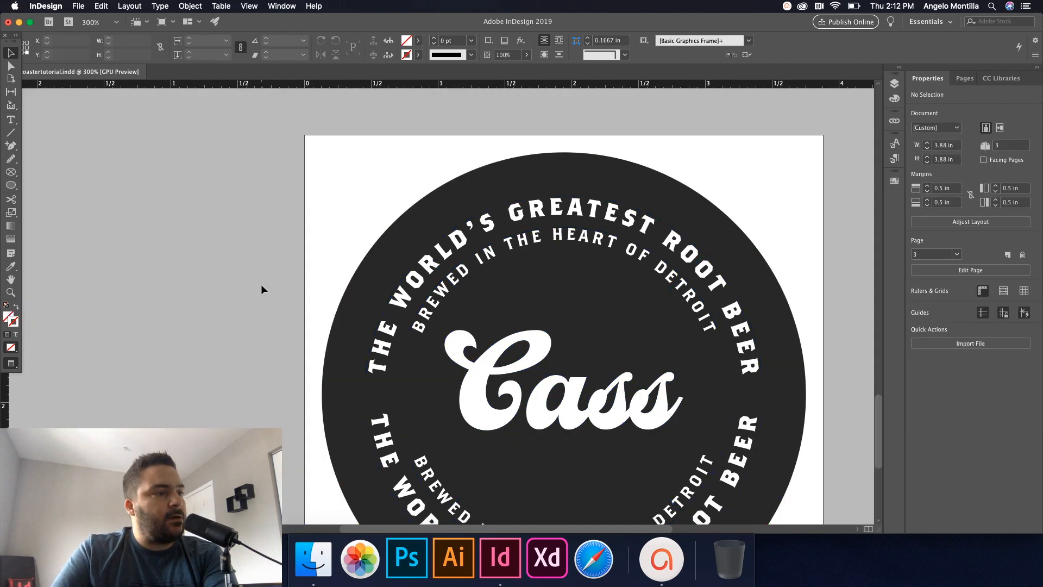
left_click(524, 403)
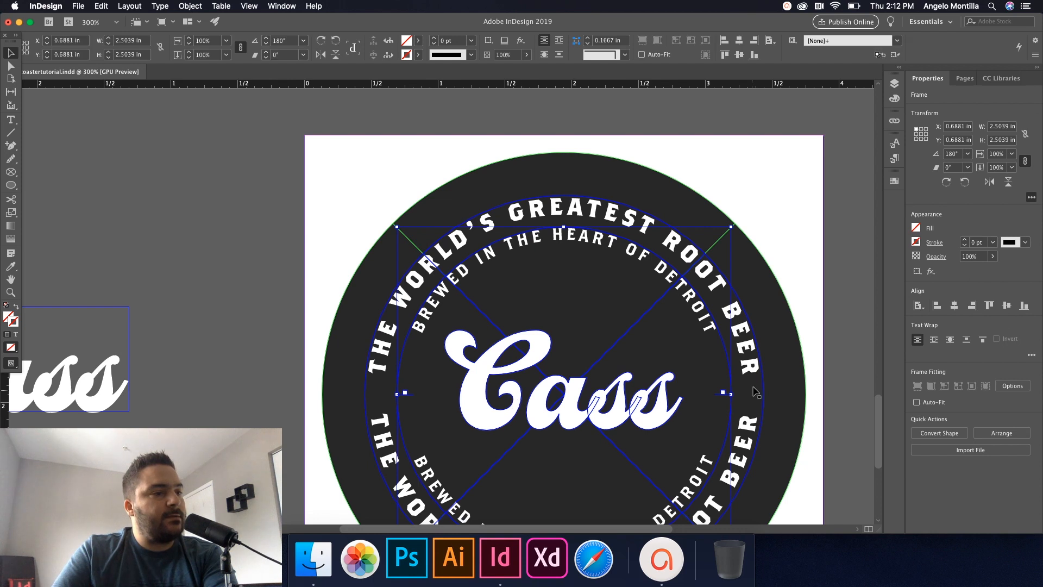
left_click(796, 344)
- Rotate the outlined Cass lettering to 10° and nudge it up about 0.04 in
left_click(625, 396)
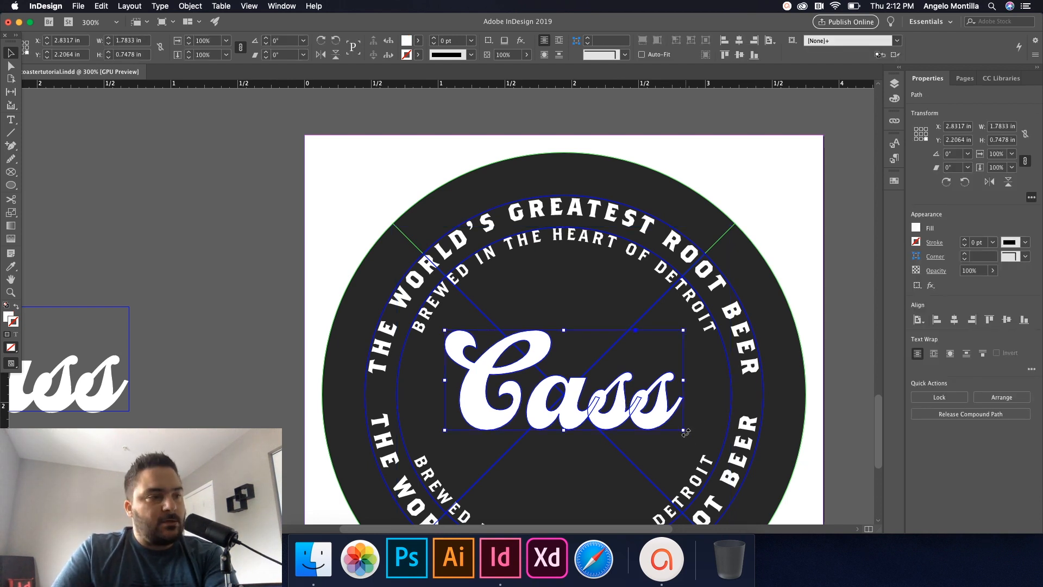
left_click_drag(689, 429, 692, 410)
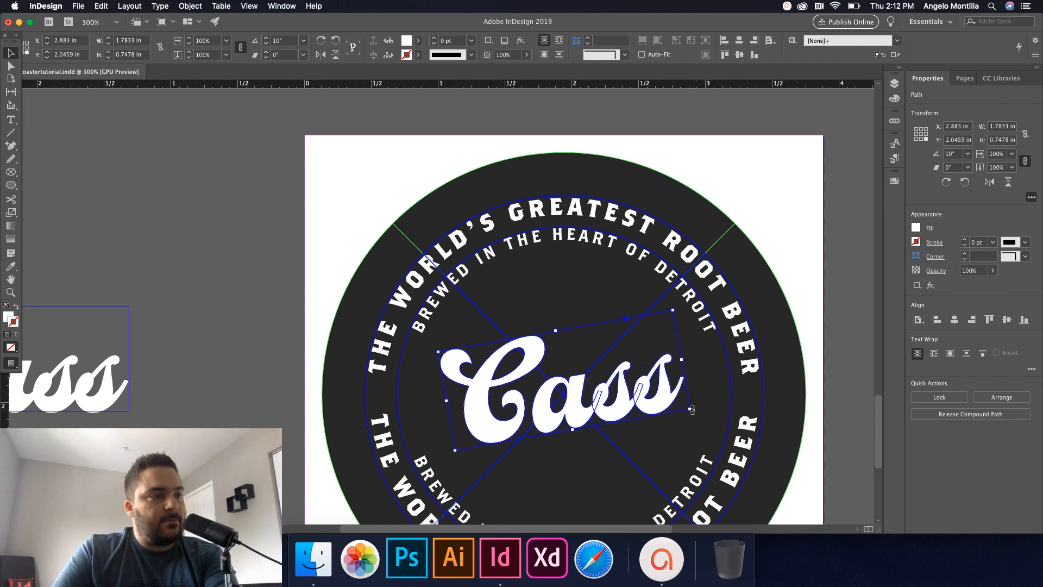
key("Up")
key("Up")
key("Up")
key("Up")
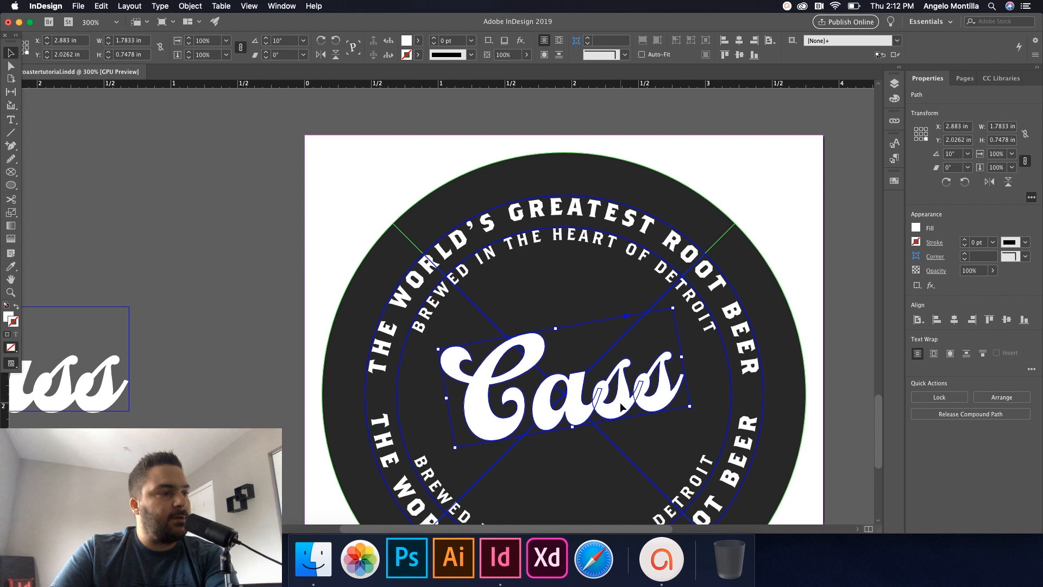
key("super+minus")
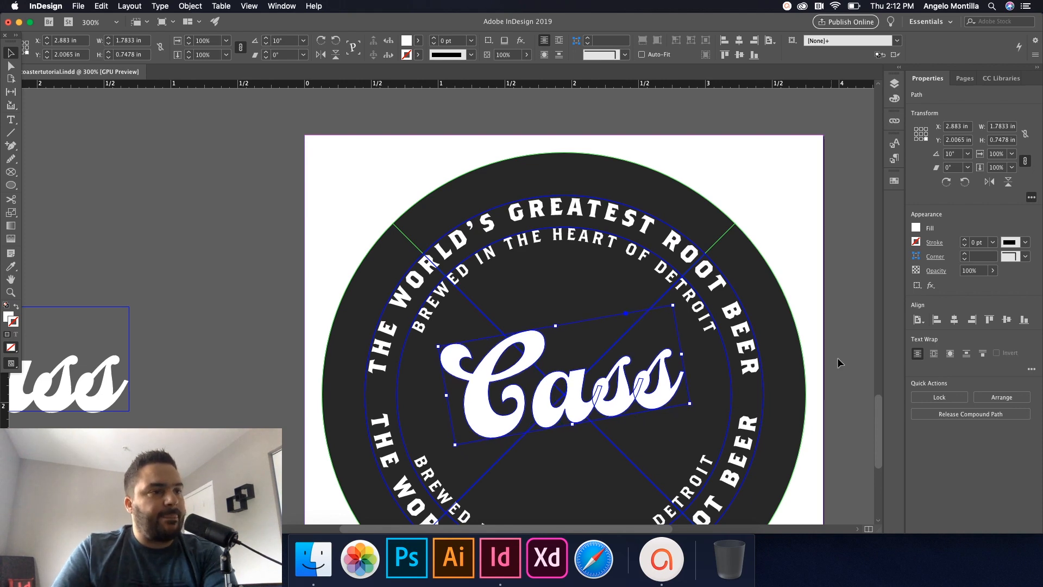
- Examine the ROOT BEER and EST. 1981 lettering below the logo on the finished red coaster on page 2
left_click(759, 309)
key("w")
key("w")
left_click_drag(736, 188, 715, 441)
scroll(715, 441, "up", 8)
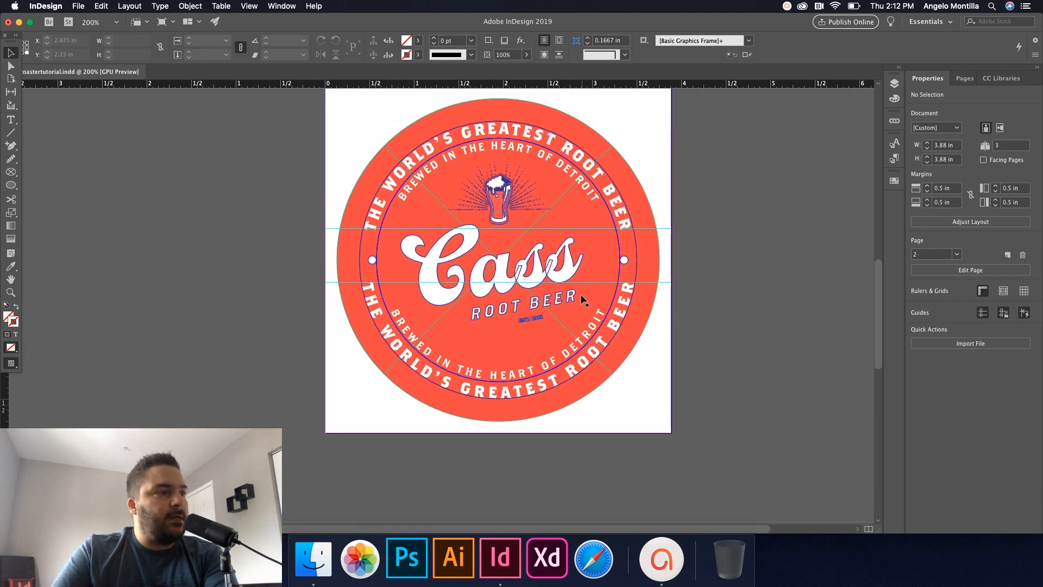
scroll(519, 313, "up", 4)
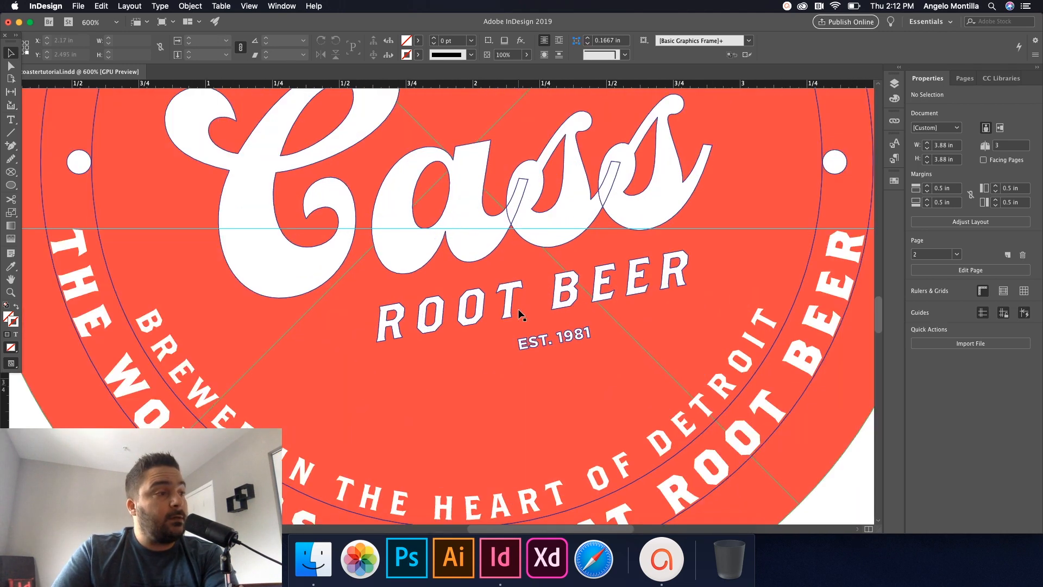
double_click(508, 314)
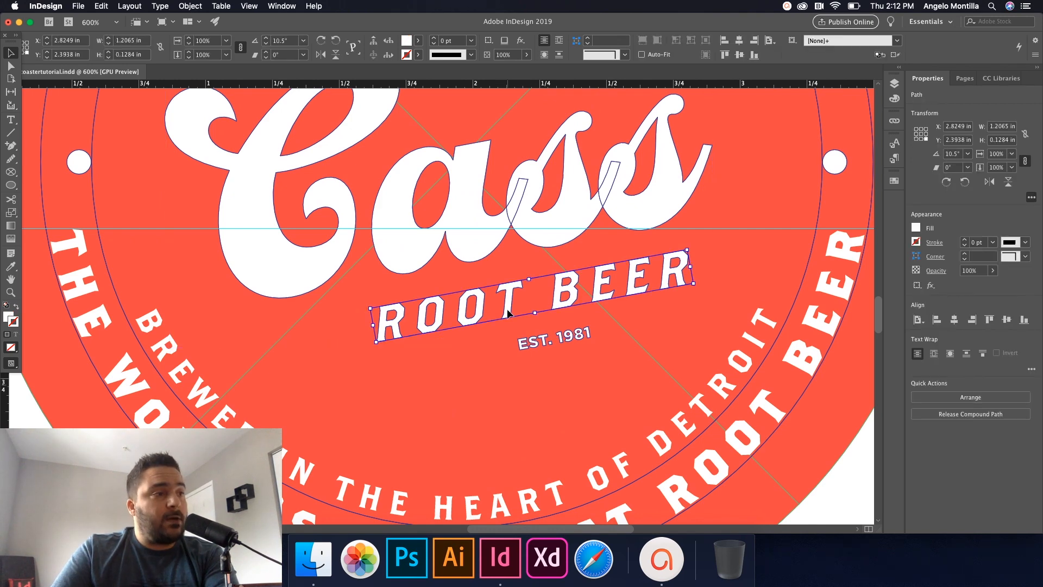
key("super+2")
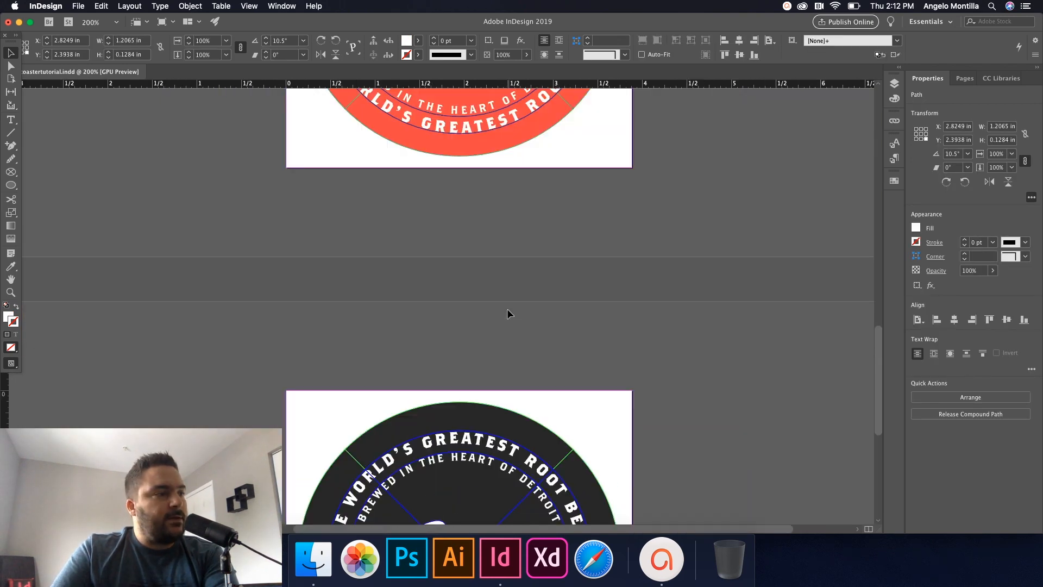
- Add a text frame about 1.42 by 0.2 in below the spare Cass on the page 3 pasteboard, containing ROOT BEER
left_click_drag(555, 402, 593, 160)
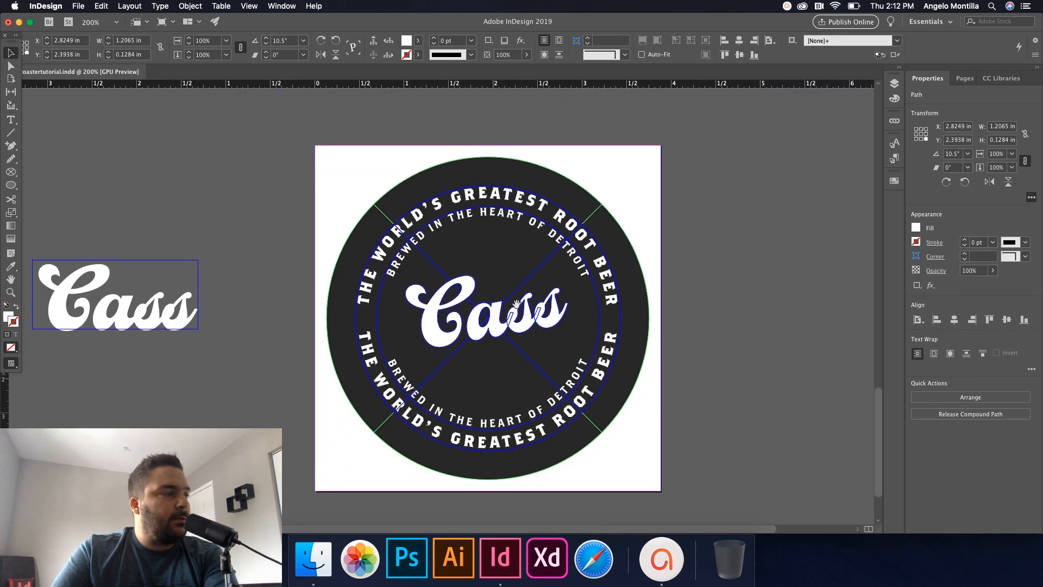
left_click(170, 363)
left_click(11, 119)
left_click_drag(144, 374, 271, 391)
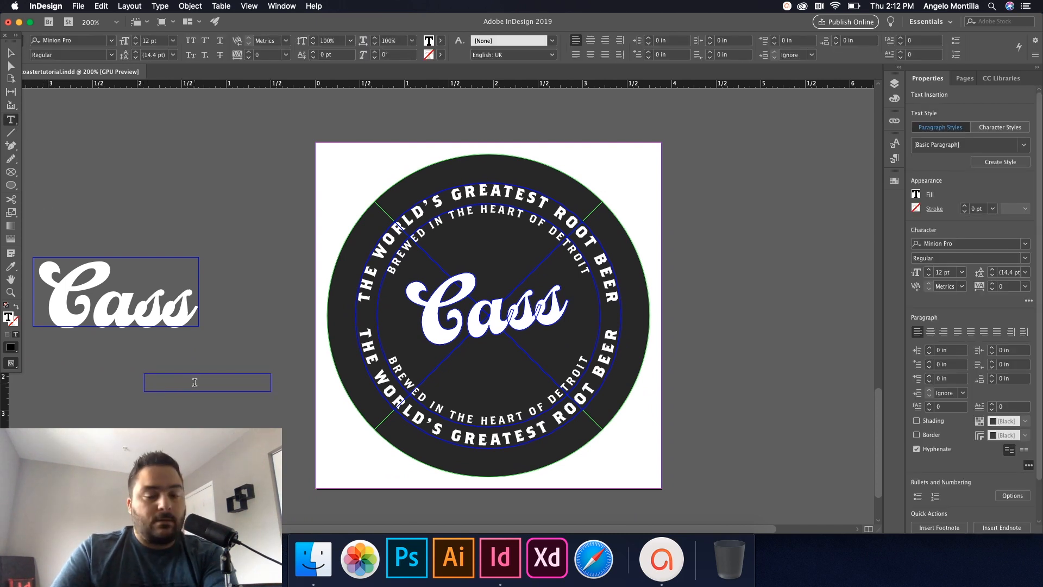
type("ROOT BEER")
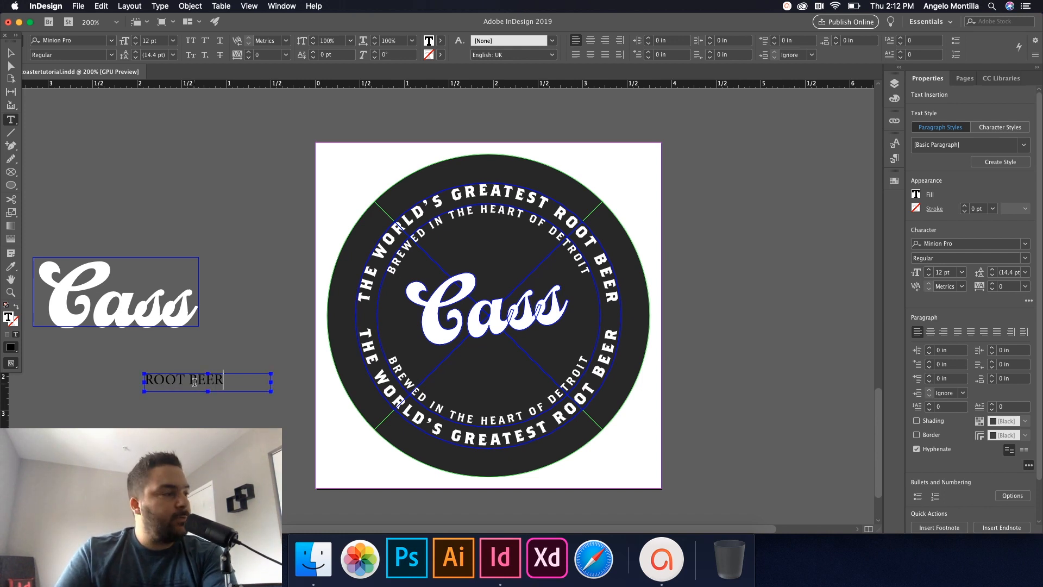
- Apply the Brothers OT - Super Slant Subhead paragraph style to ROOT BEER and fit its frame to the text
triple_click(195, 382)
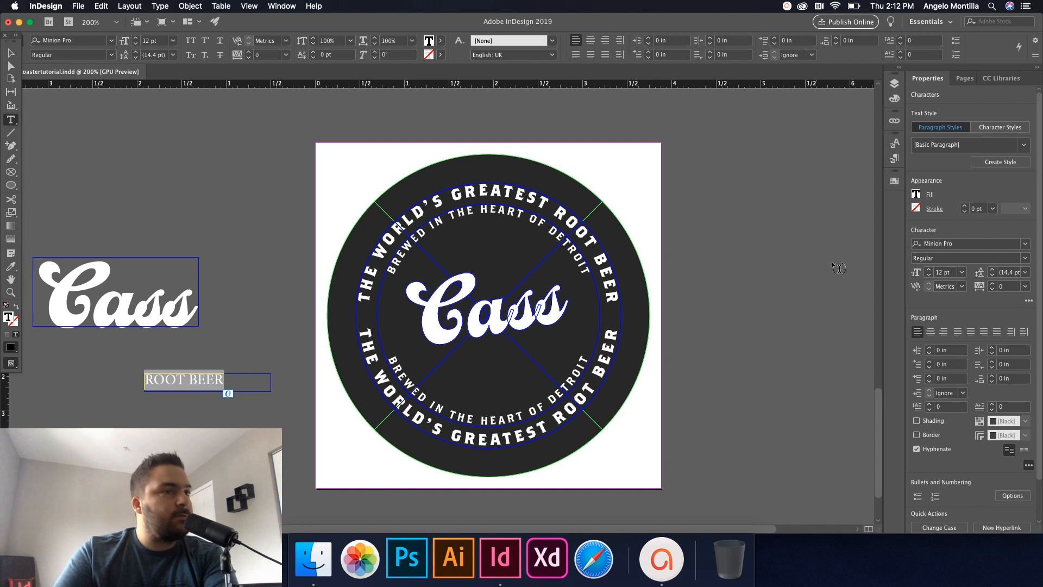
left_click(1017, 147)
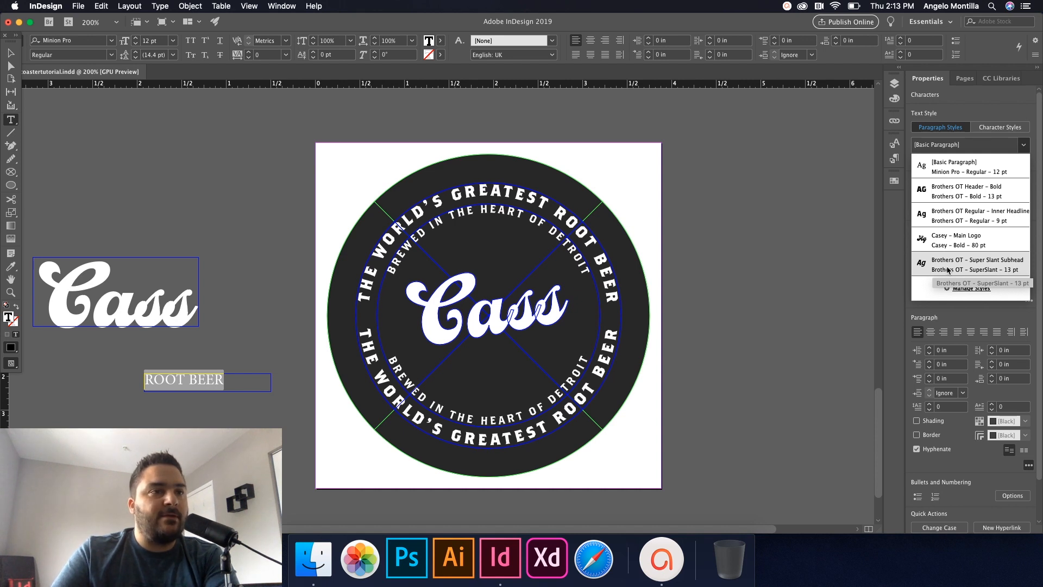
left_click(976, 266)
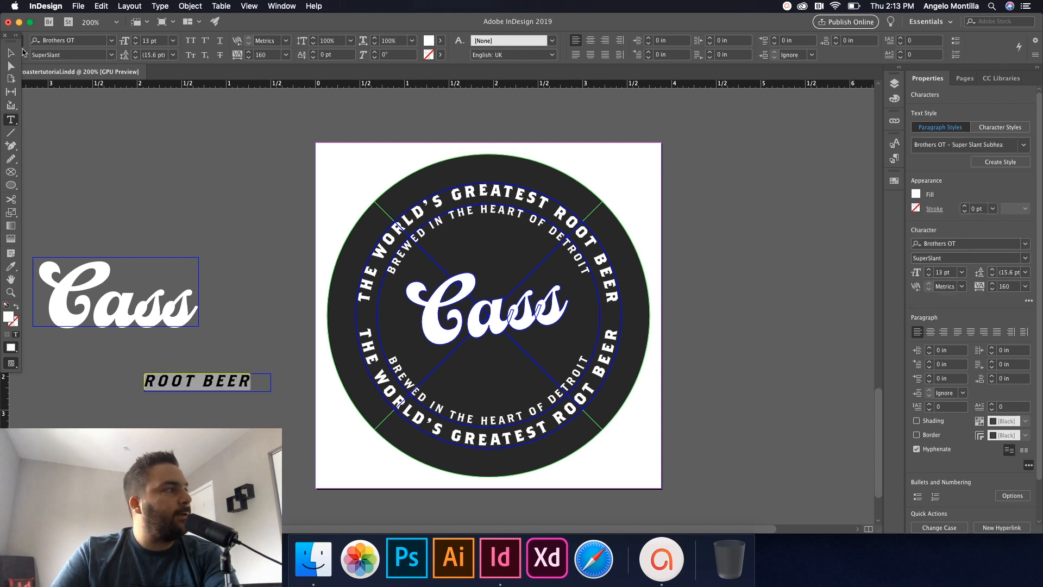
left_click(10, 53)
key("j")
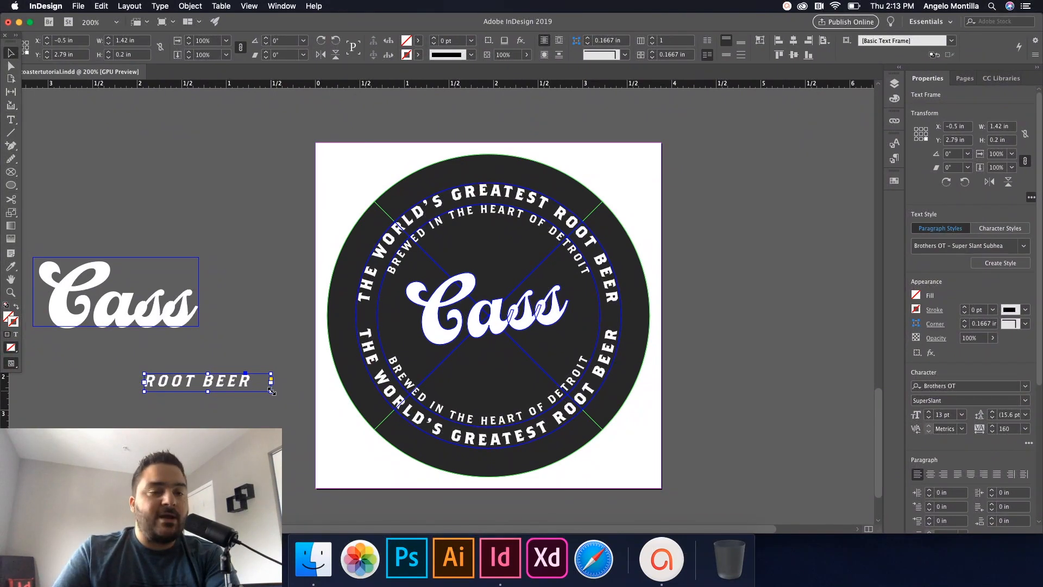
double_click(271, 389)
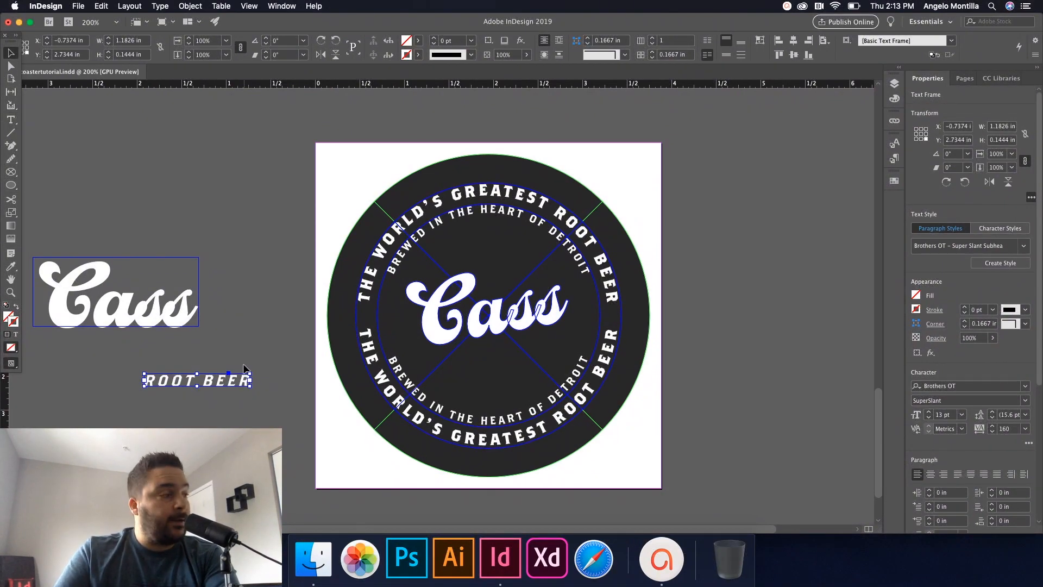
- Duplicate the ROOT BEER frame, convert the copy to outlines, and place it below the Cass lettering on the coaster
left_click_drag(223, 380, 246, 425)
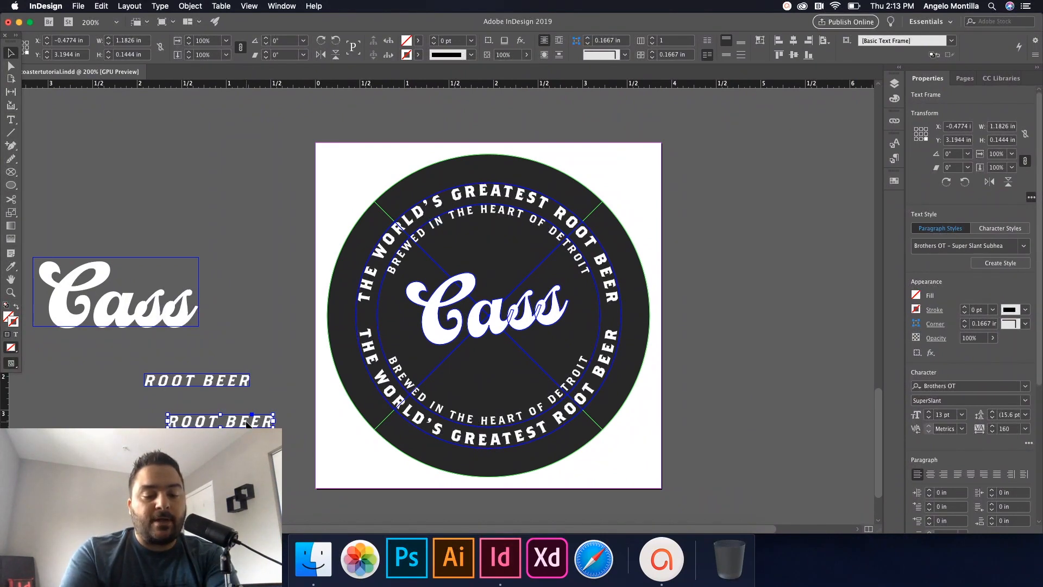
key("super+shift+o")
left_click_drag(247, 425, 543, 361)
scroll(515, 366, "up", 4)
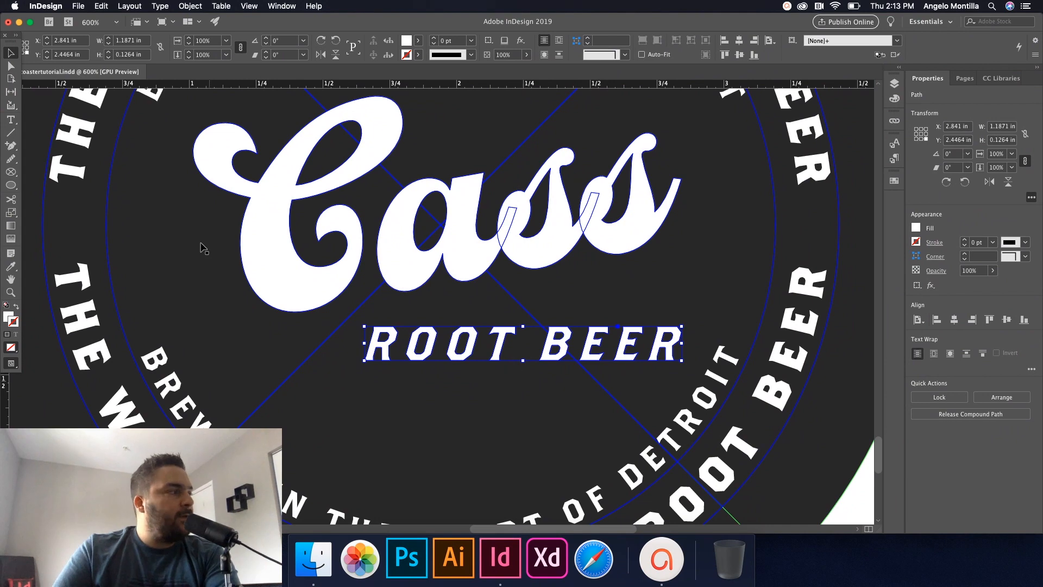
- Add vertical guides at the left edge of the a and the upper right edge of the last s in Cass
left_click_drag(6, 425, 376, 410)
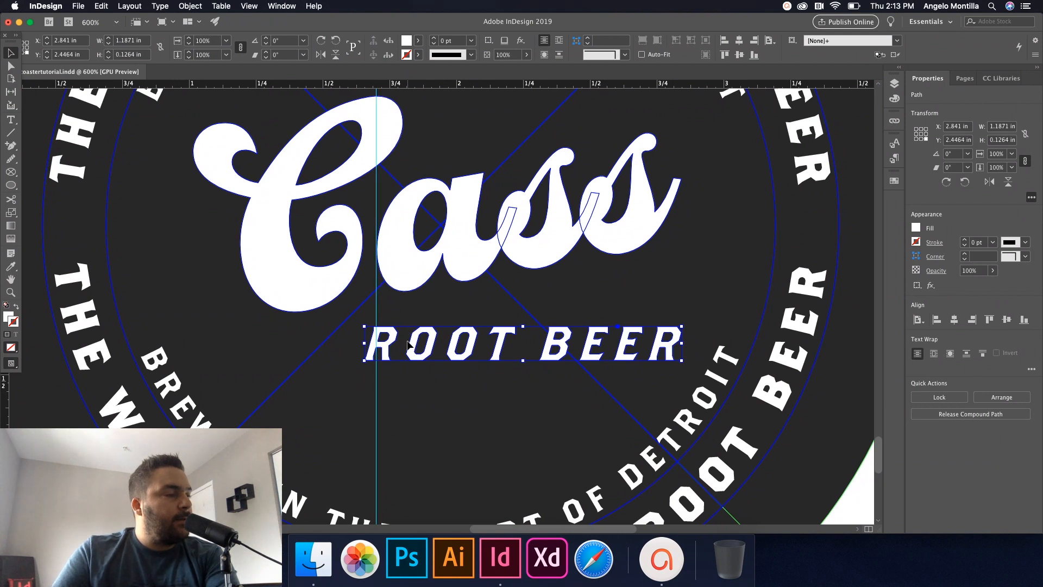
left_click_drag(6, 420, 658, 352)
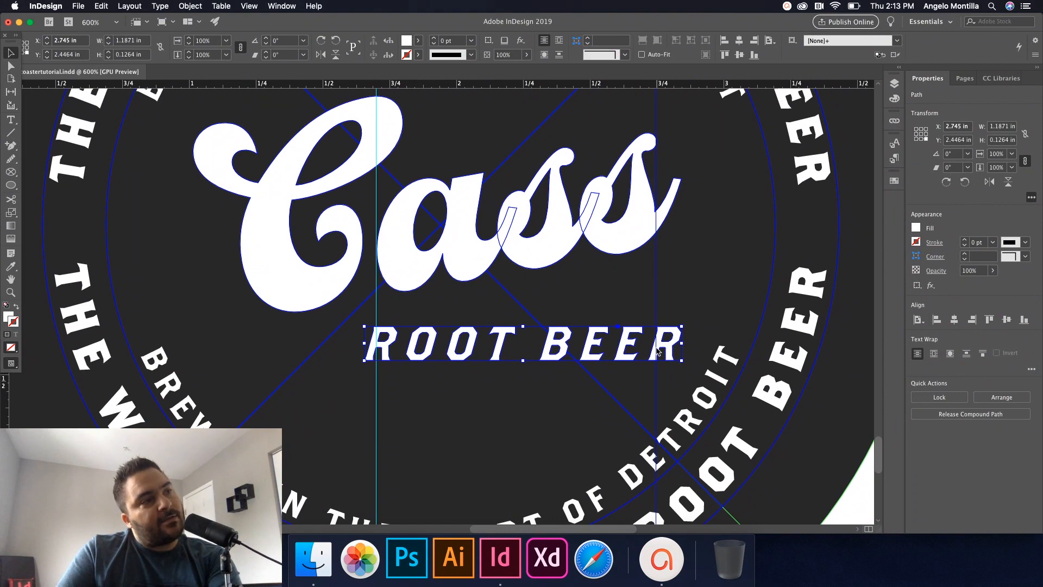
left_click_drag(659, 352, 656, 352)
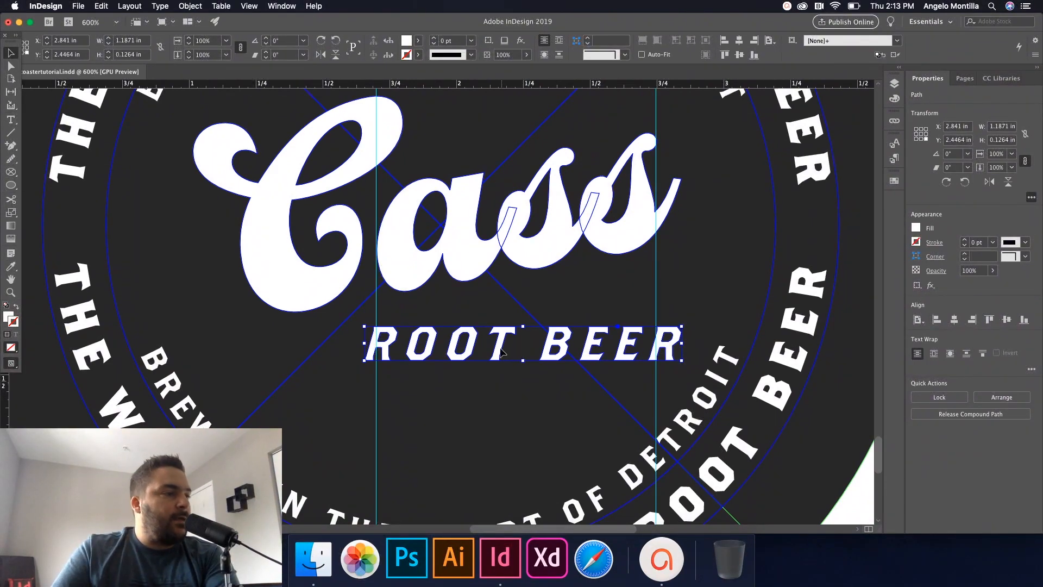
- Rotate the outlined ROOT BEER to 10° and move it slightly right and about 0.06 in up toward Cass
left_click_drag(687, 363, 694, 337)
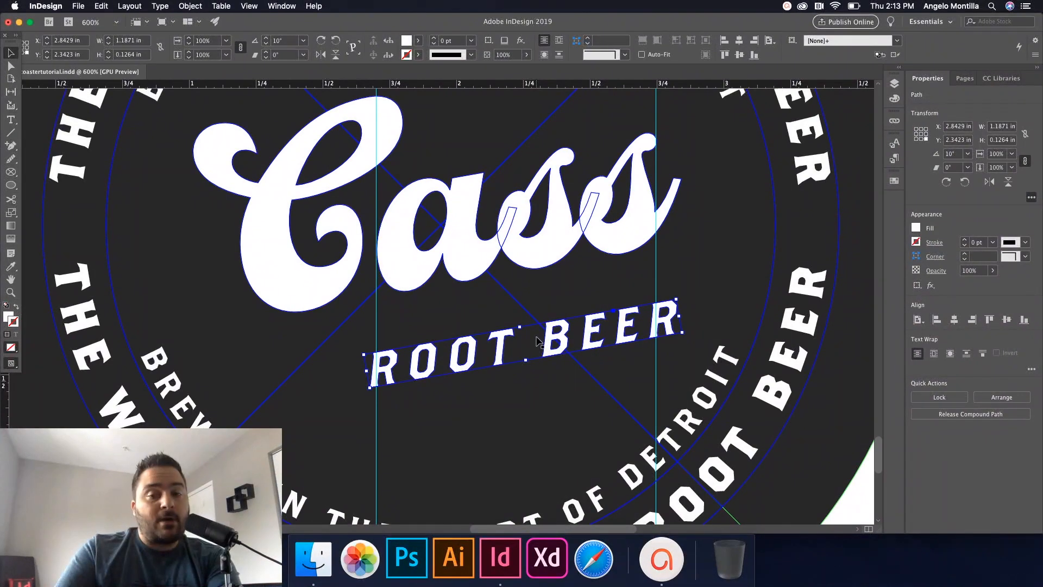
left_click_drag(536, 341, 540, 343)
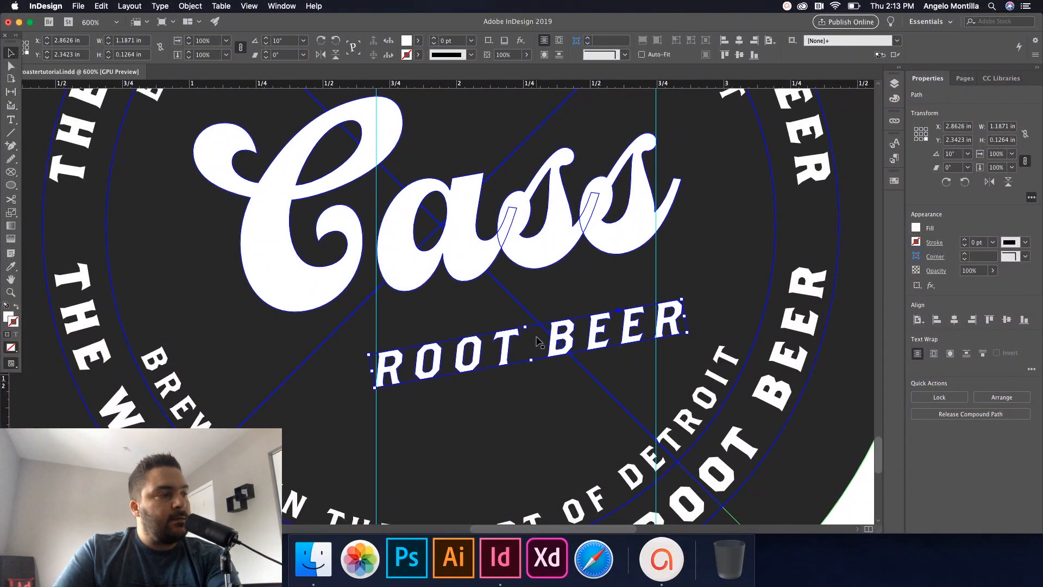
key("Up")
key("Up")
key("Up")
key("Up")
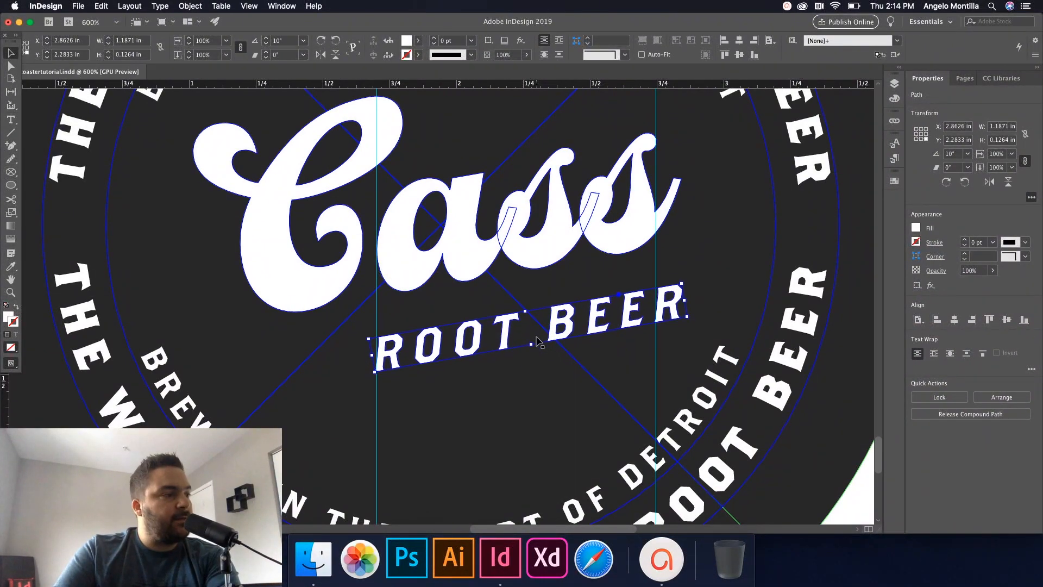
- Align the lower left corner of the R in ROOT BEER with the left vertical guide
scroll(520, 359, "up", 4)
scroll(512, 359, "down", 2)
left_click_drag(419, 340, 473, 328)
scroll(281, 334, "up", 1)
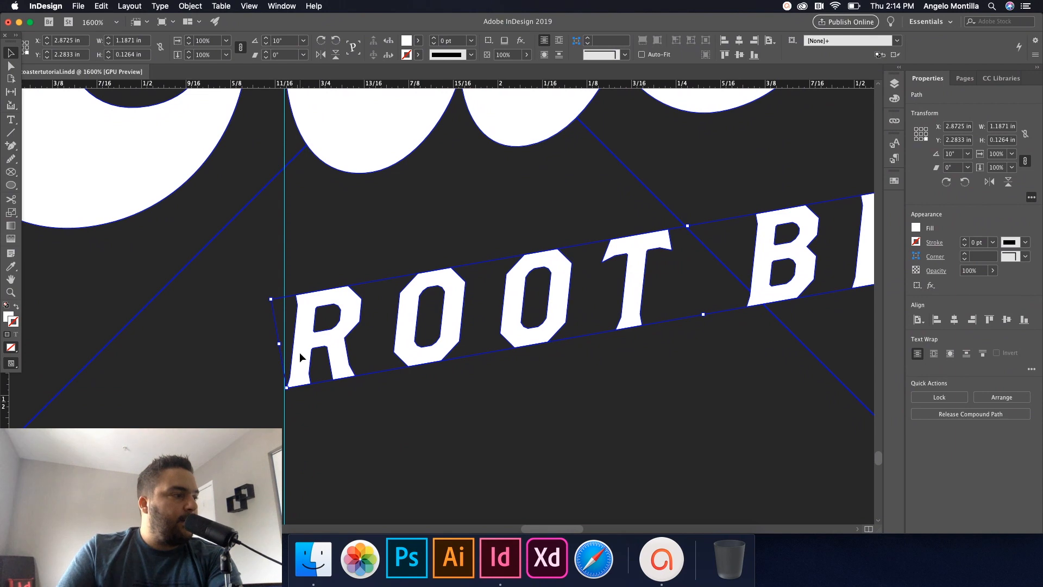
left_click_drag(300, 357, 299, 358)
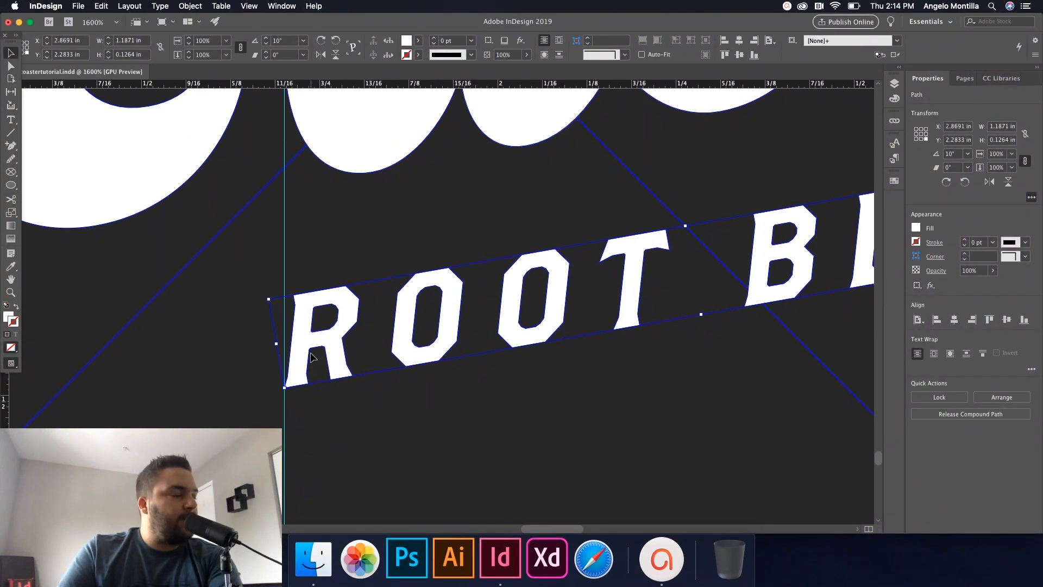
- Scale the outlined ROOT BEER down proportionally to about 1.08 in wide so it ends at the second vertical guide
scroll(299, 358, "down", 2)
scroll(553, 334, "right", 3)
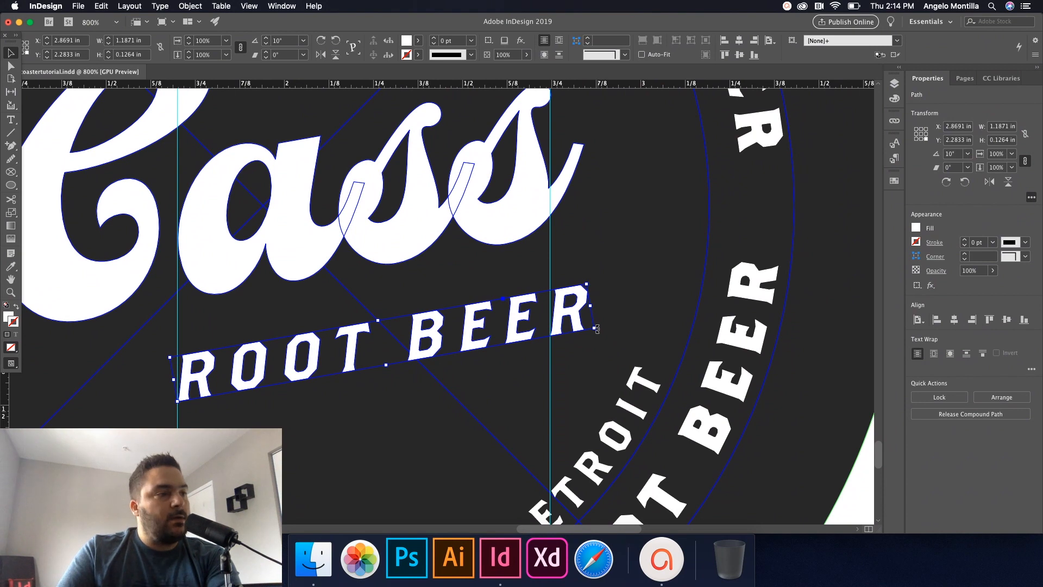
left_click_drag(595, 330, 555, 322)
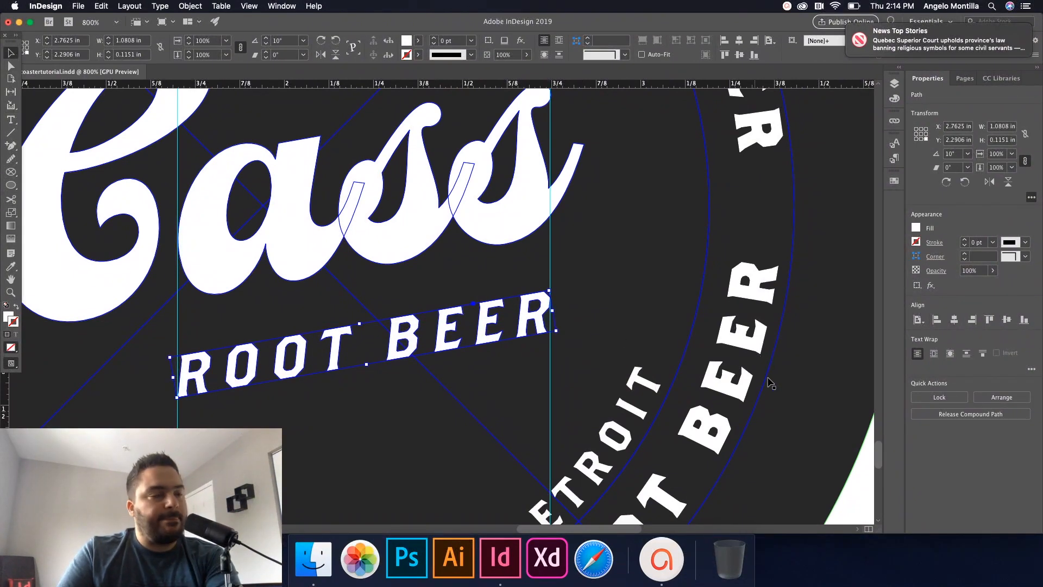
key("super+shift+a")
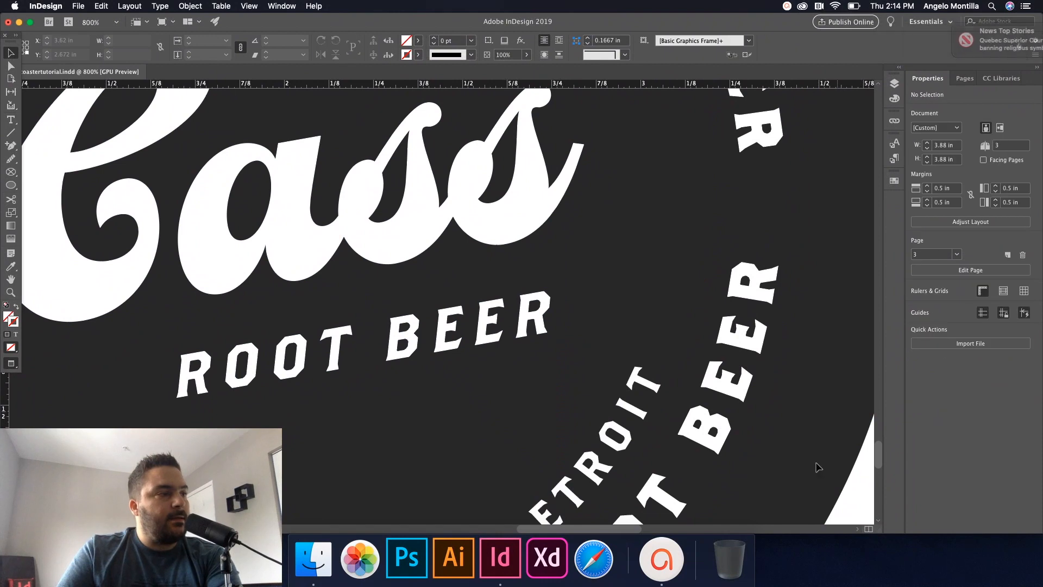
key("super+2")
left_click(472, 348)
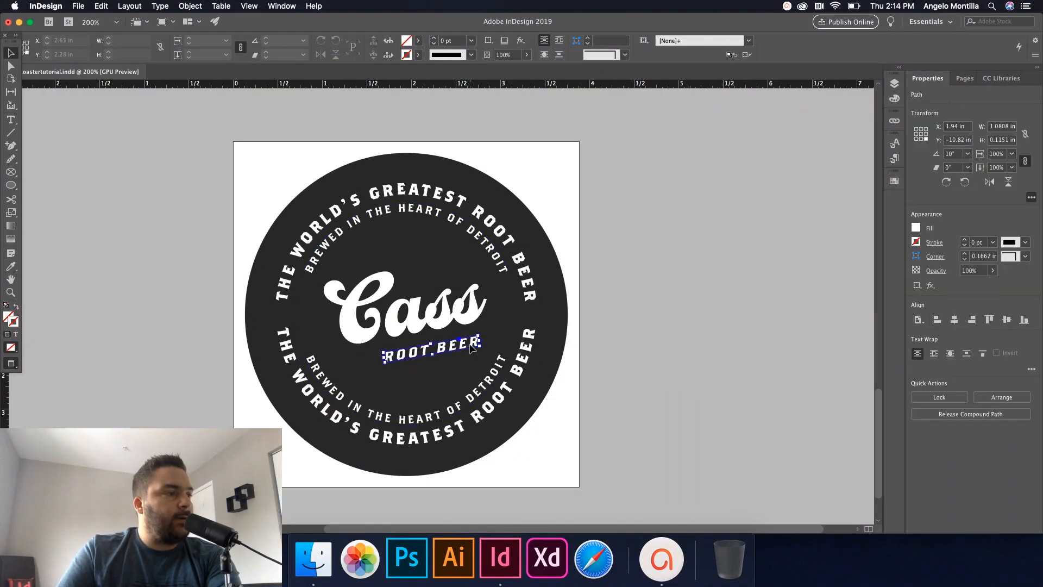
left_click(612, 347)
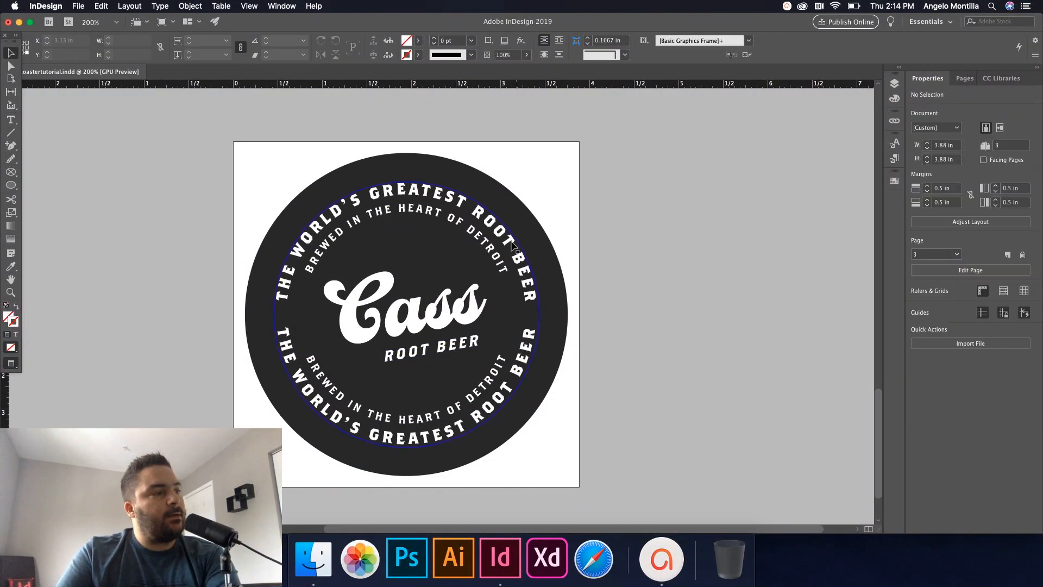
- Group the Cass lettering with the outlined ROOT BEER
left_click(414, 325)
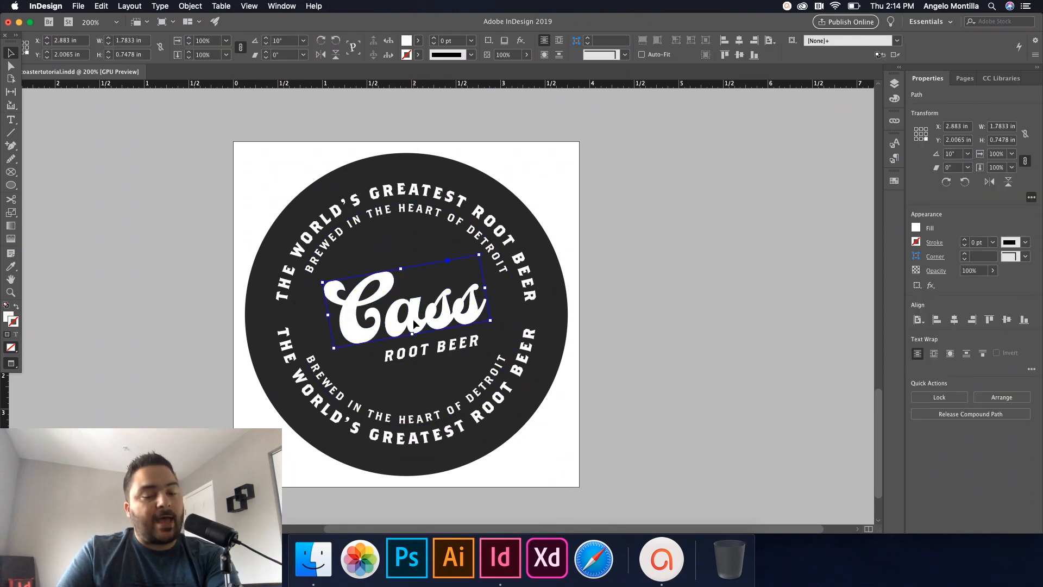
left_click(426, 351, "shift")
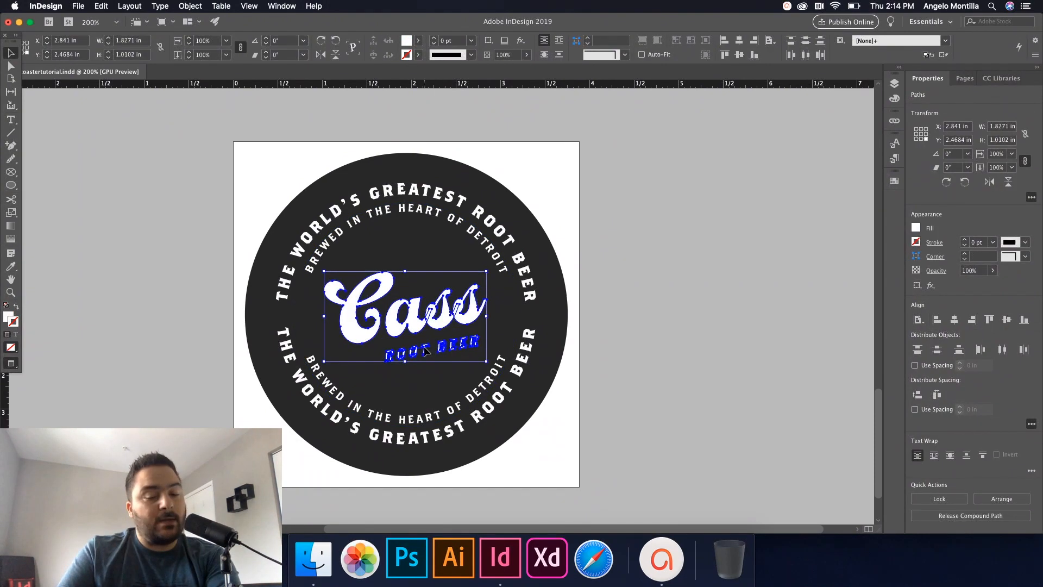
key("super+g")
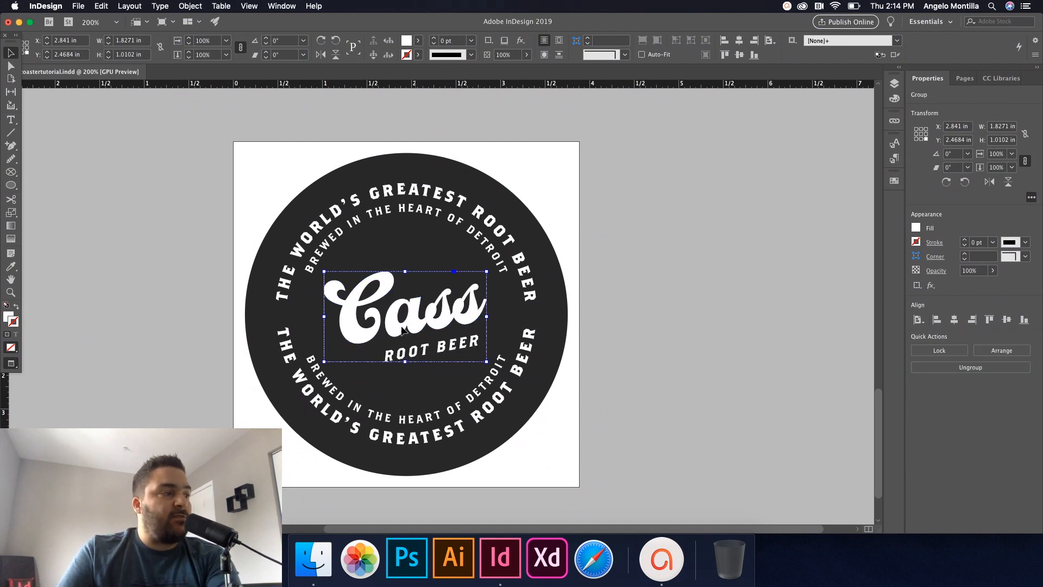
left_click_drag(423, 324, 420, 327)
key("super+z")
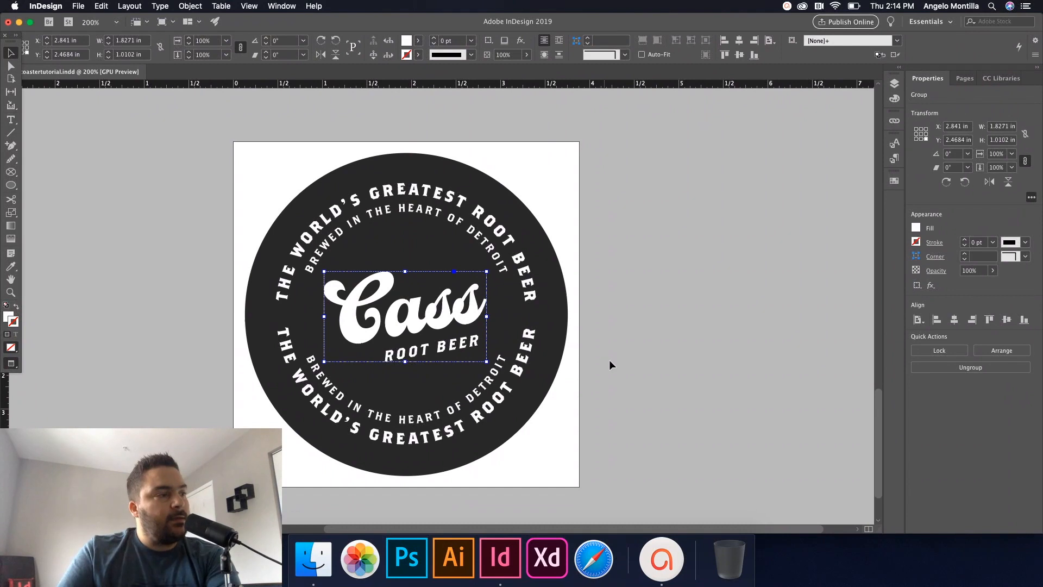
- Rotate the grouped Cass ROOT BEER logo slightly counterclockwise and move it slightly down on the coaster
left_click_drag(488, 368, 492, 363)
left_click(627, 375)
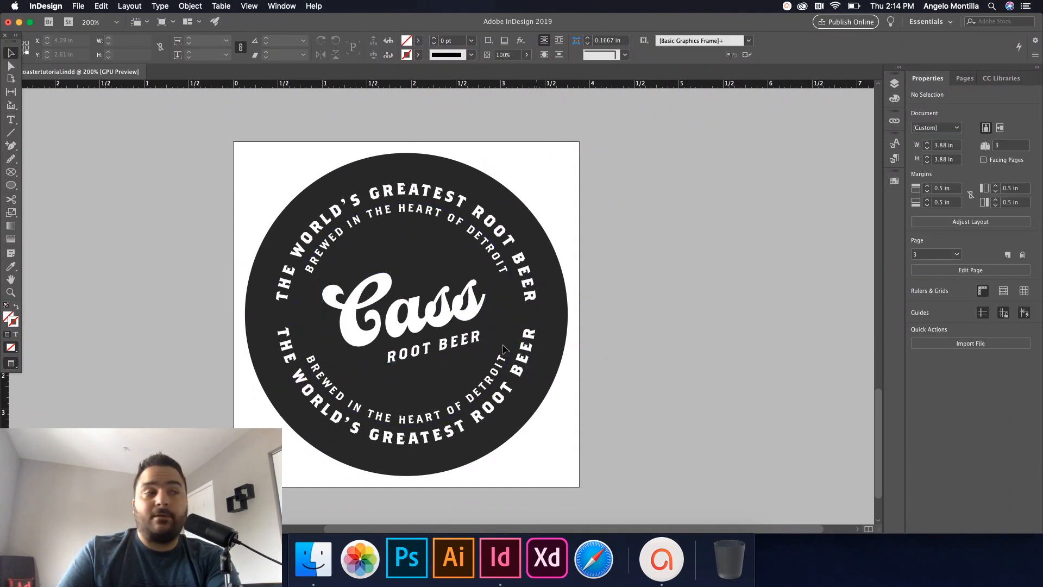
left_click(435, 322)
left_click_drag(435, 321, 434, 327)
left_click(614, 296)
- Compare with the red coaster on page 2, then place the beer glass graphic Artwork 2 from the library above Cass on page 3
key("super+minus")
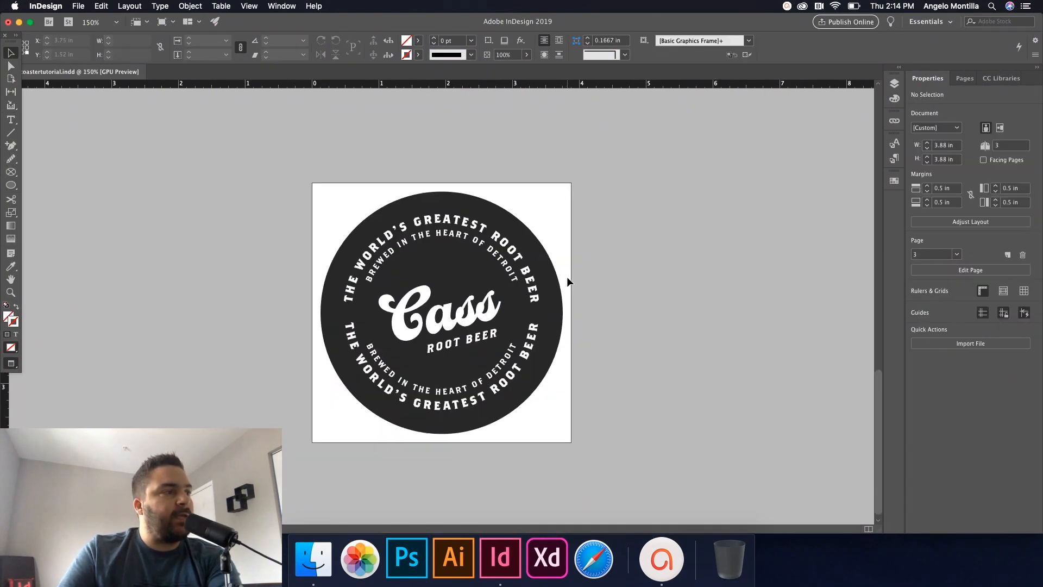
scroll(537, 201, "up", 5)
left_click_drag(538, 201, 538, 342)
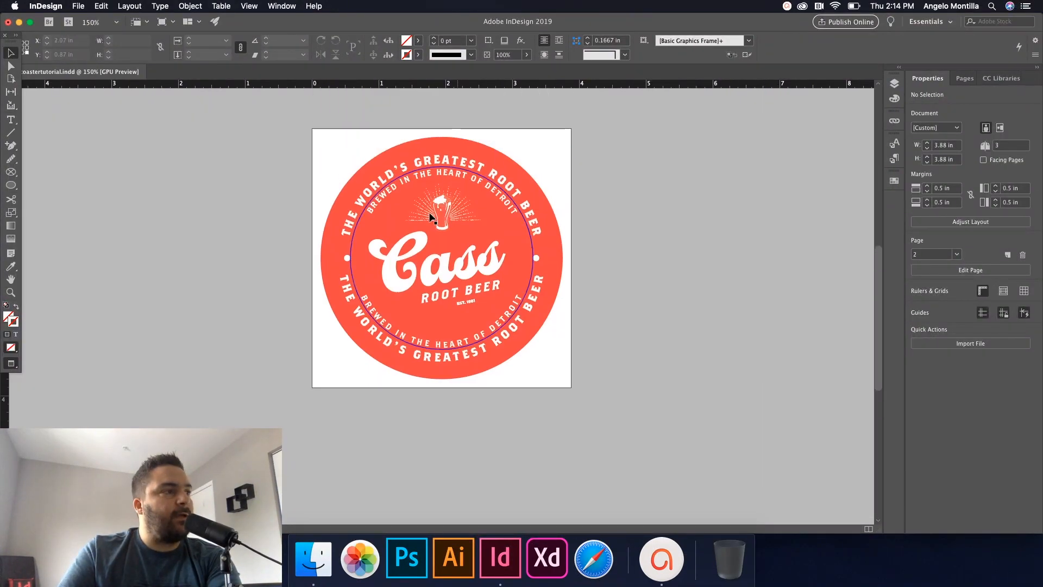
key("super+equal")
key("super+equal")
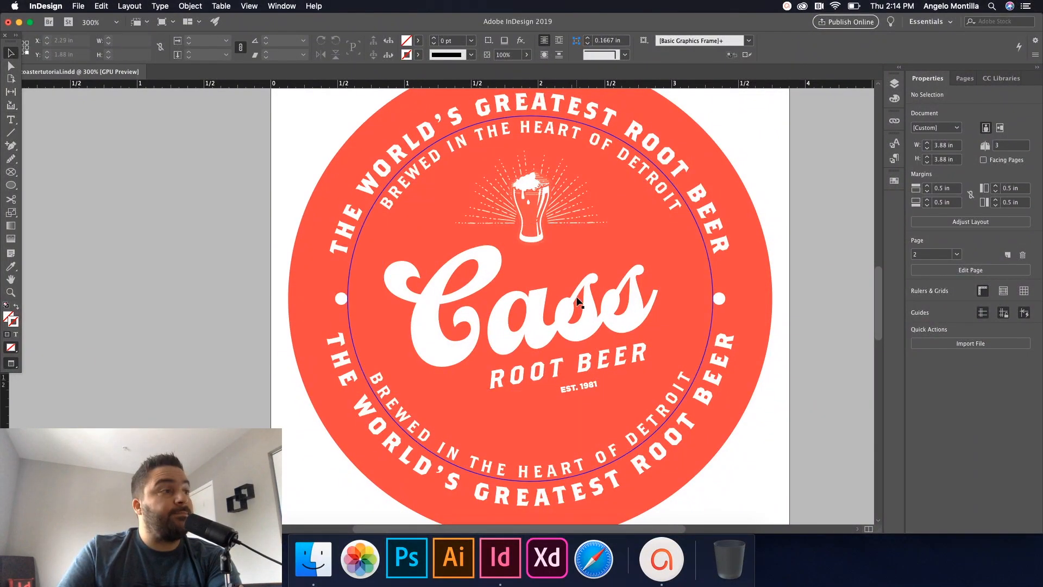
scroll(566, 316, "down", 15)
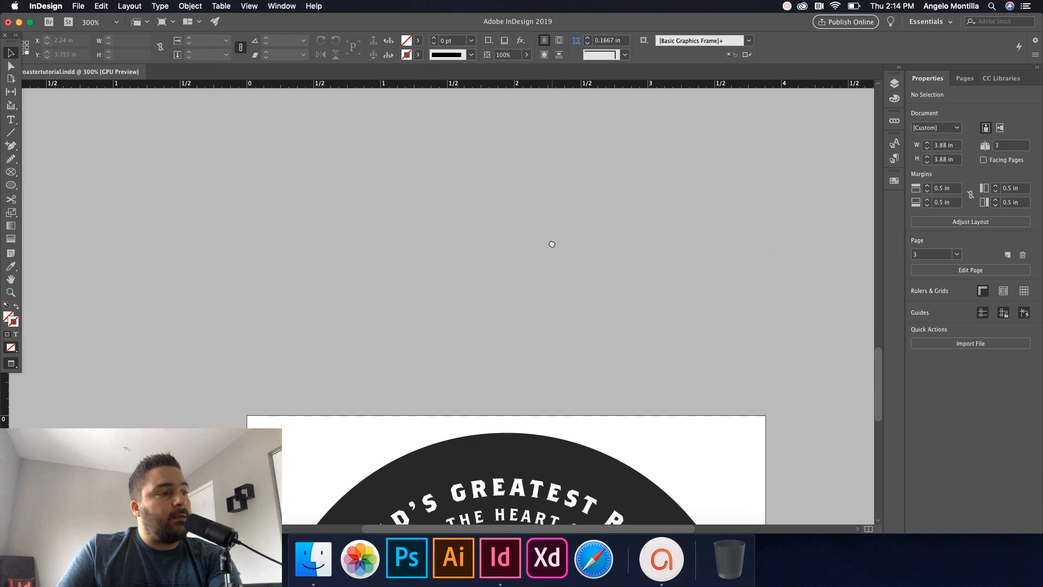
scroll(566, 237, "up", 3)
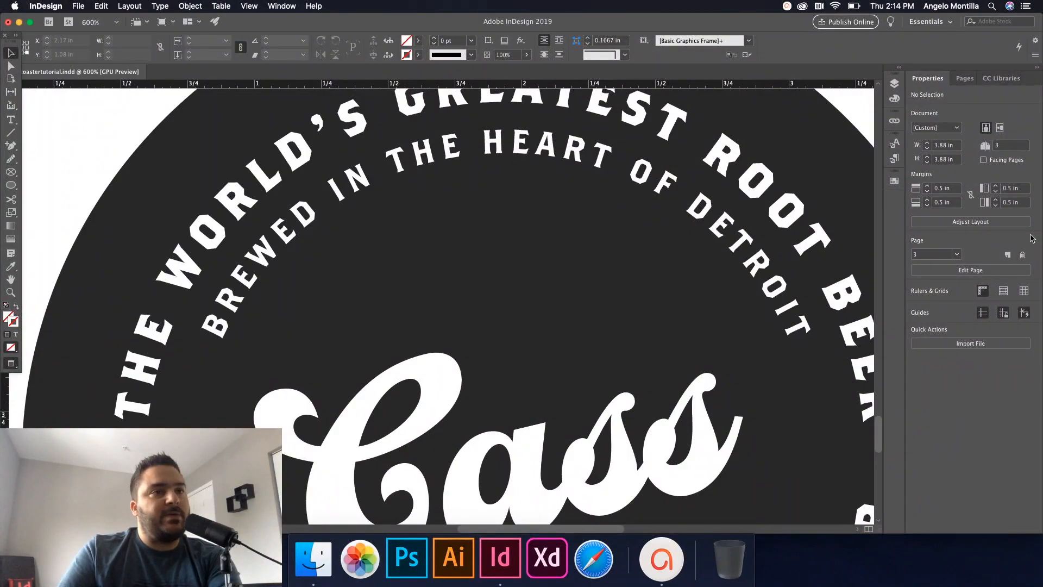
left_click(1002, 79)
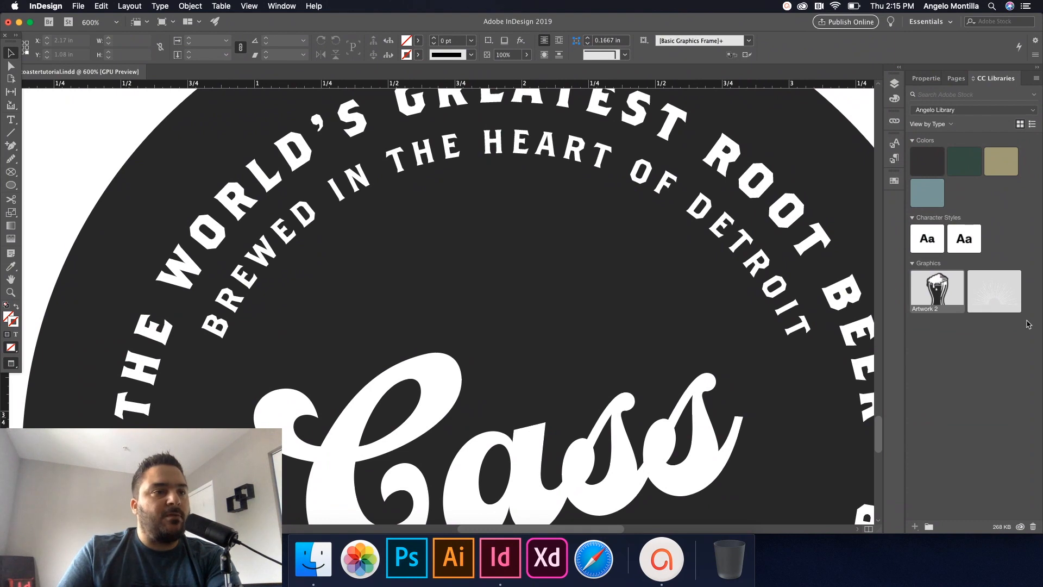
left_click_drag(942, 294, 522, 251)
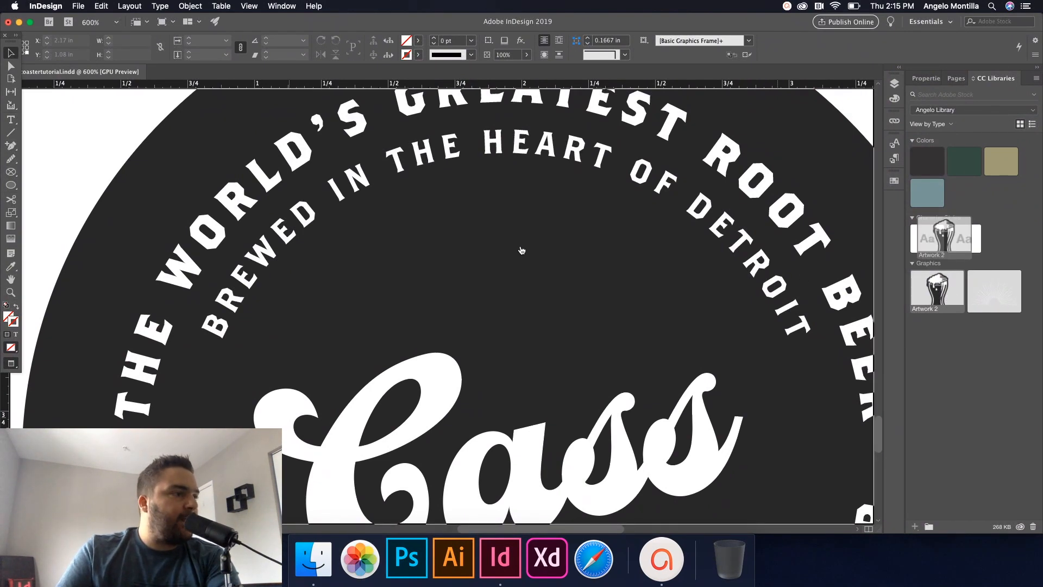
left_click_drag(493, 216, 551, 283)
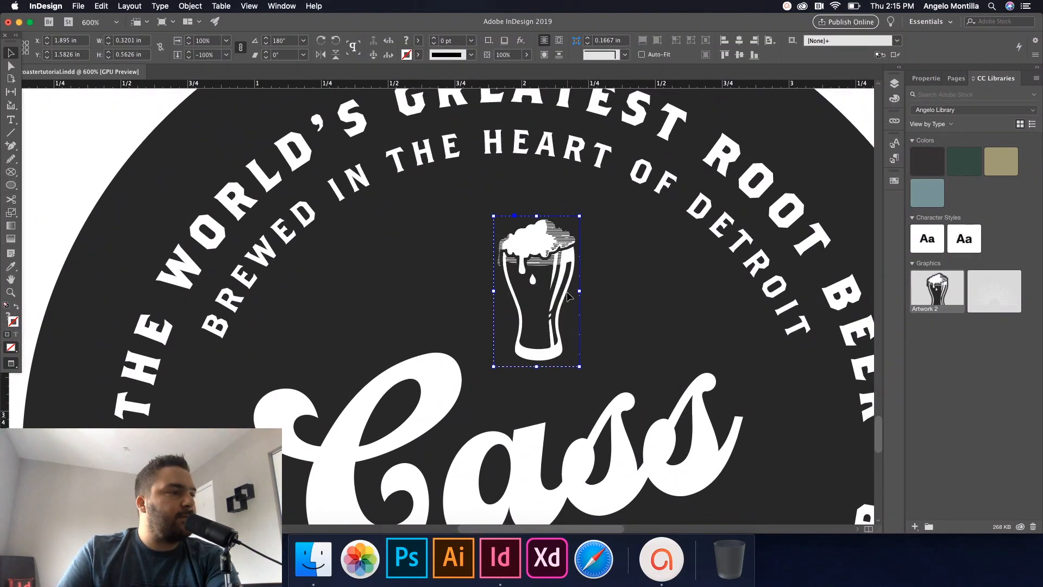
- Scale the beer glass down to about 0.21 by 0.38 in and position it centrally between HEART and Cass
left_click_drag(576, 368, 554, 352)
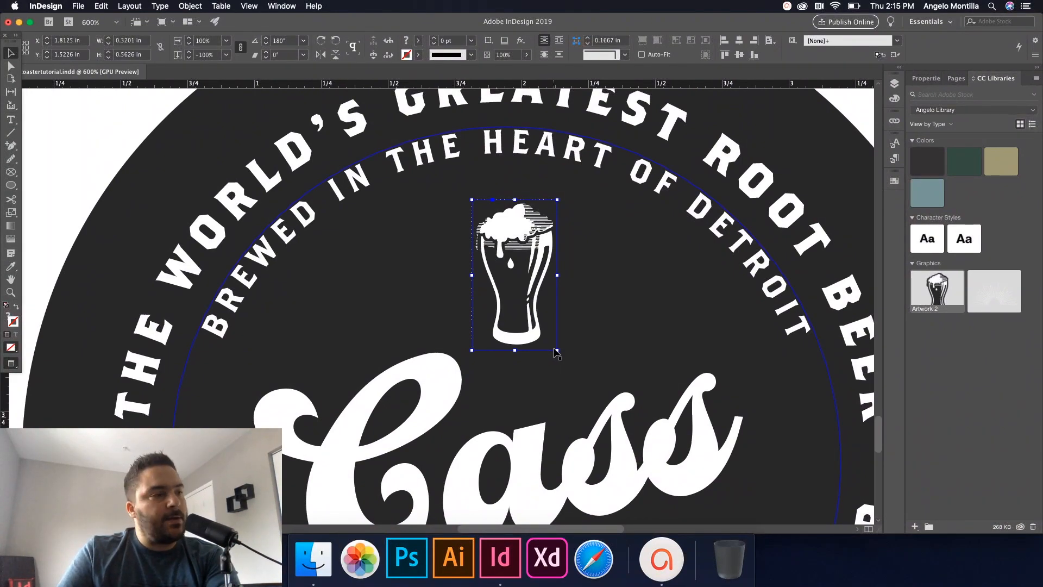
left_click_drag(557, 351, 544, 325)
left_click_drag(531, 282, 522, 265)
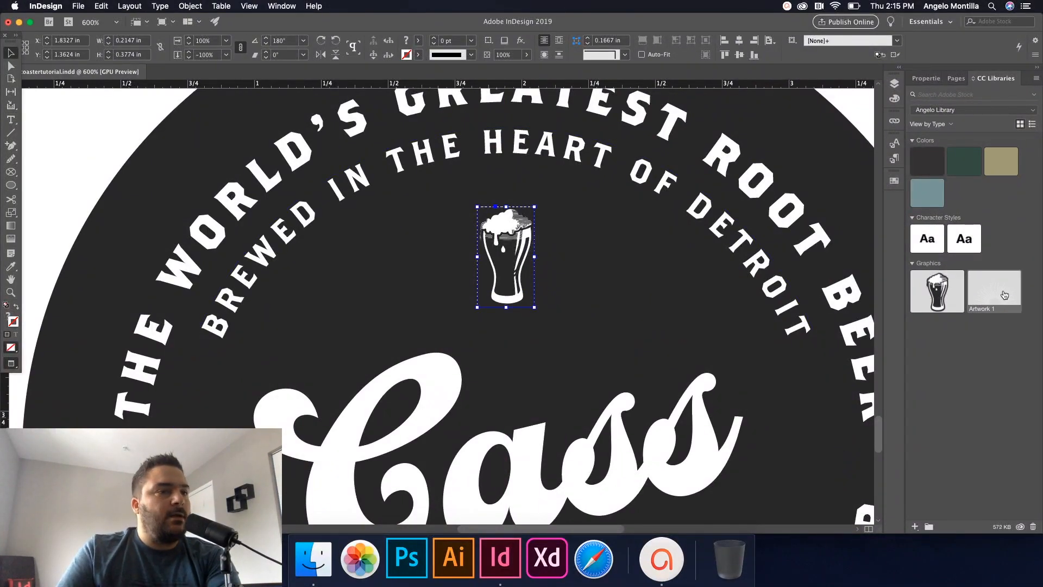
- Place the sunburst graphic Artwork 1 from the library over the beer glass, about 1.13 in wide
left_click_drag(992, 295, 507, 246)
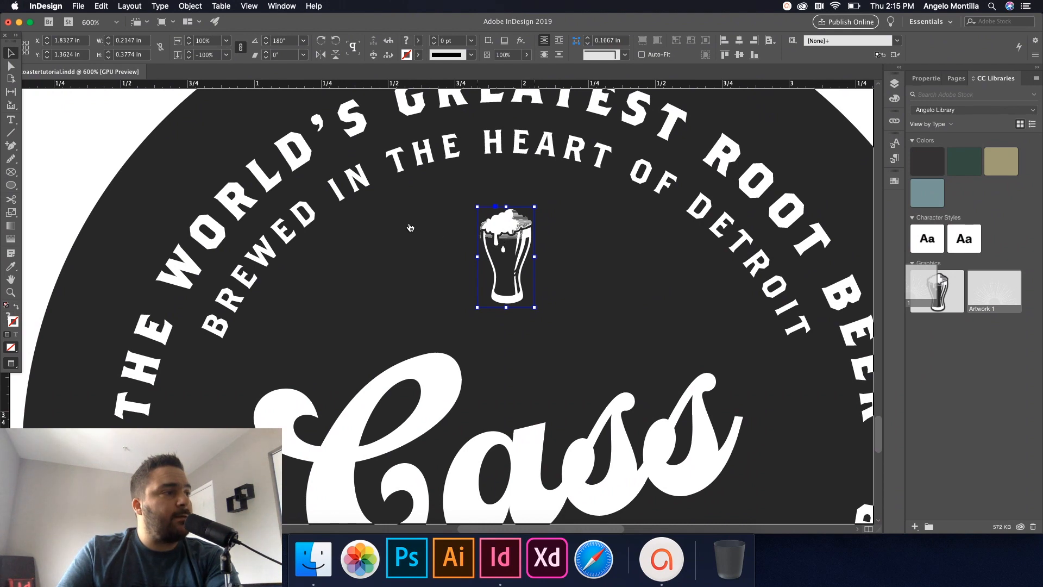
left_click_drag(1004, 294, 499, 220)
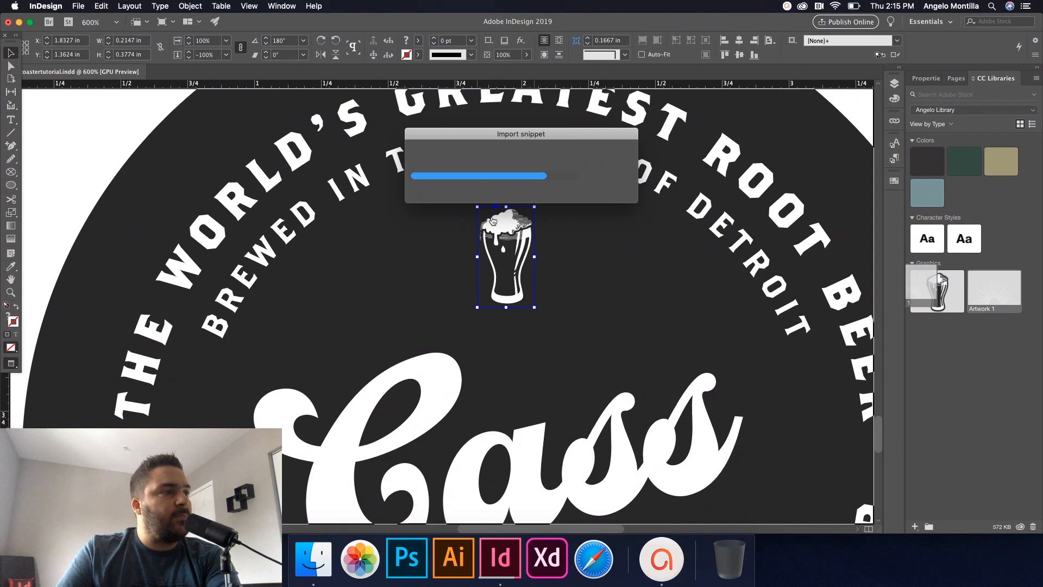
key("super+minus")
key("super+minus")
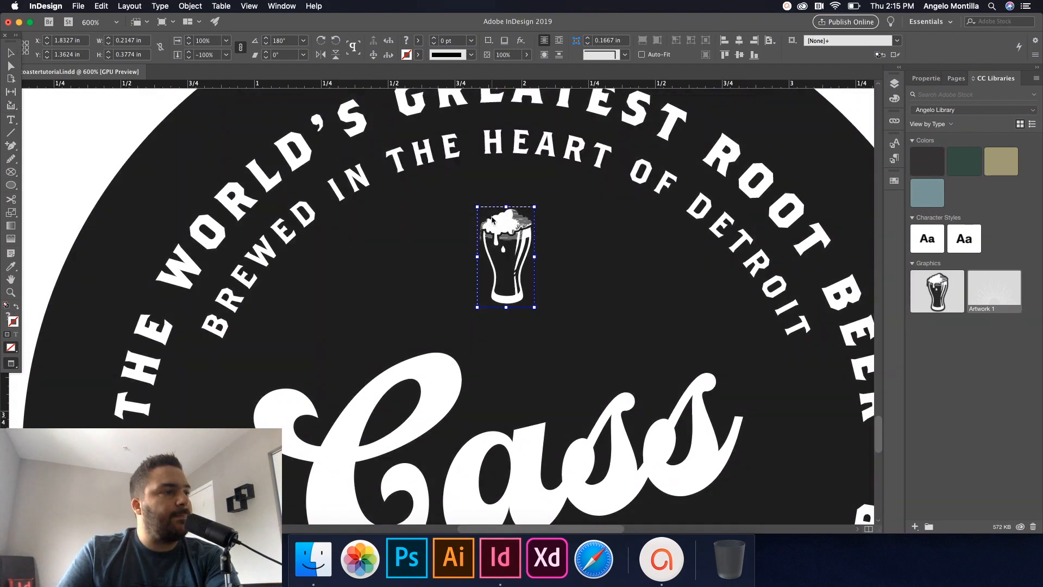
key("super+minus")
key("super+minus")
key("super+equal")
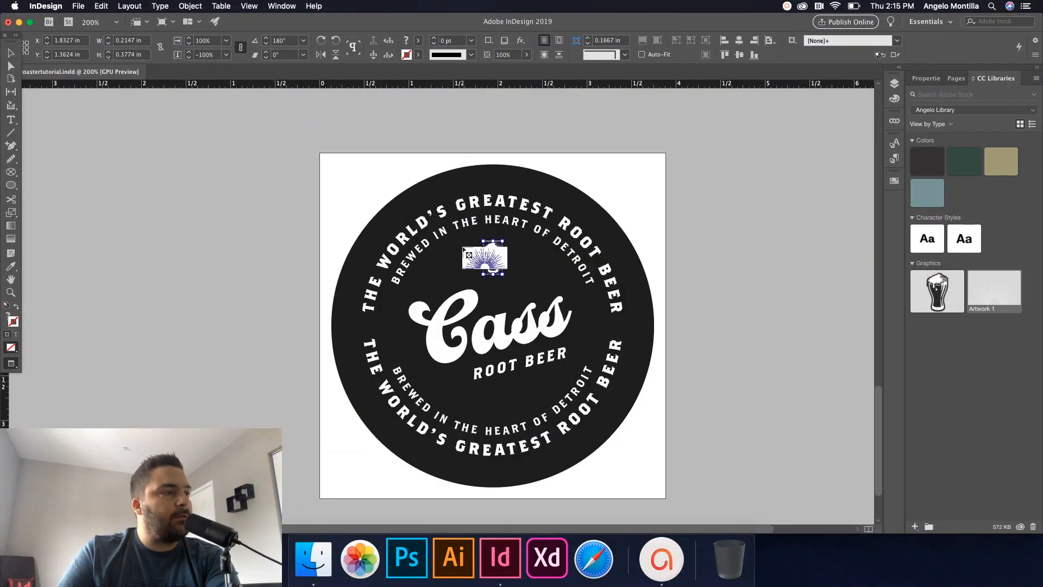
left_click_drag(463, 244, 521, 282)
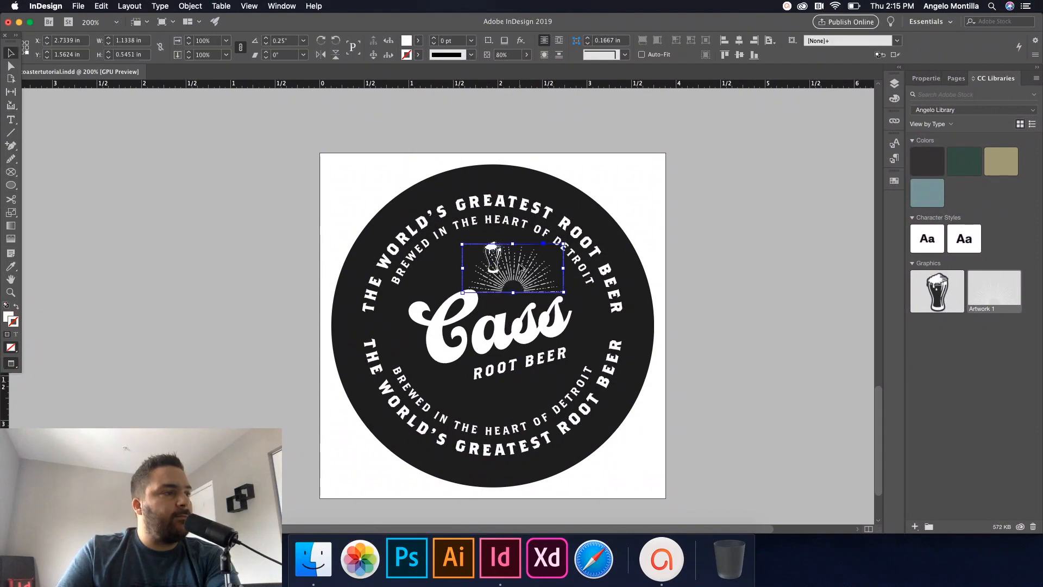
- Scale the sunburst down to about 0.97 by 0.47 in and position it around the beer glass
key("super+equal")
key("super+equal")
key("super+equal")
key("super+equal")
left_click_drag(650, 355, 571, 296)
key("super+equal")
key("super+equal")
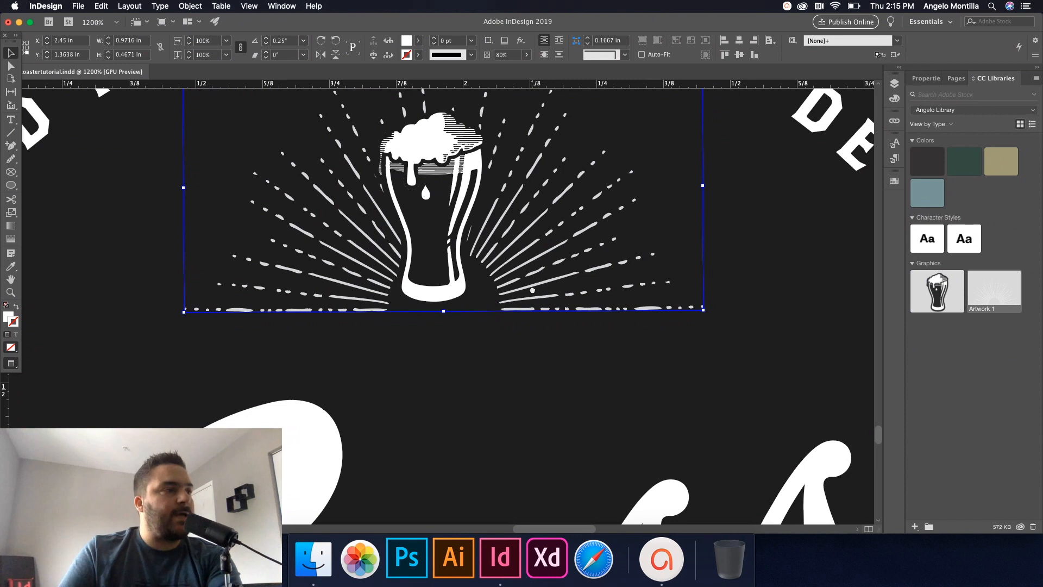
- Move the sunburst slightly left and up so its horizontal rays line up with the base of the beer glass
left_click_drag(530, 291, 576, 364)
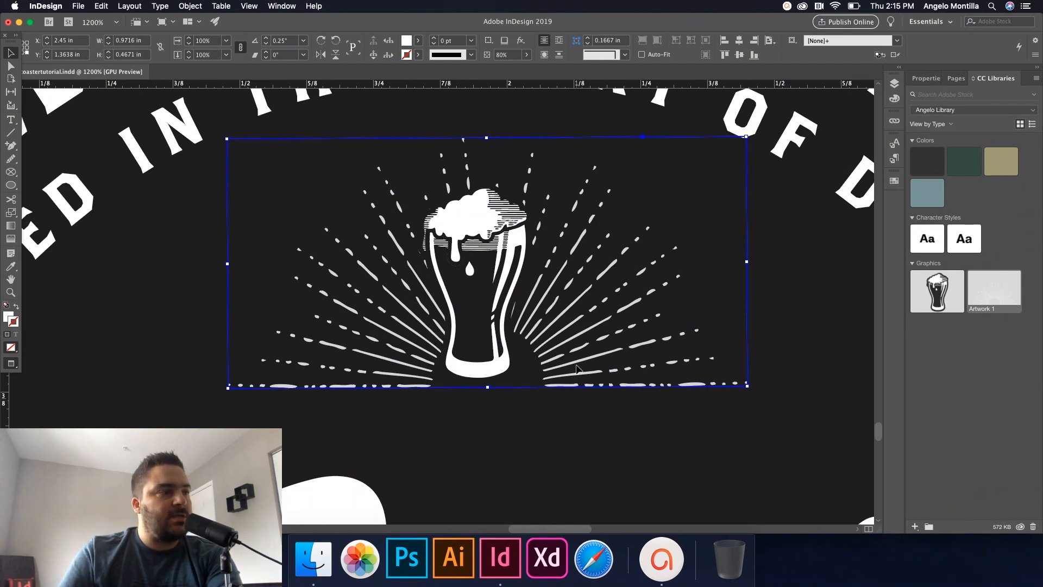
left_click_drag(576, 379, 563, 364)
key("Up")
key("Up")
key("Up")
key("Up")
key("Up")
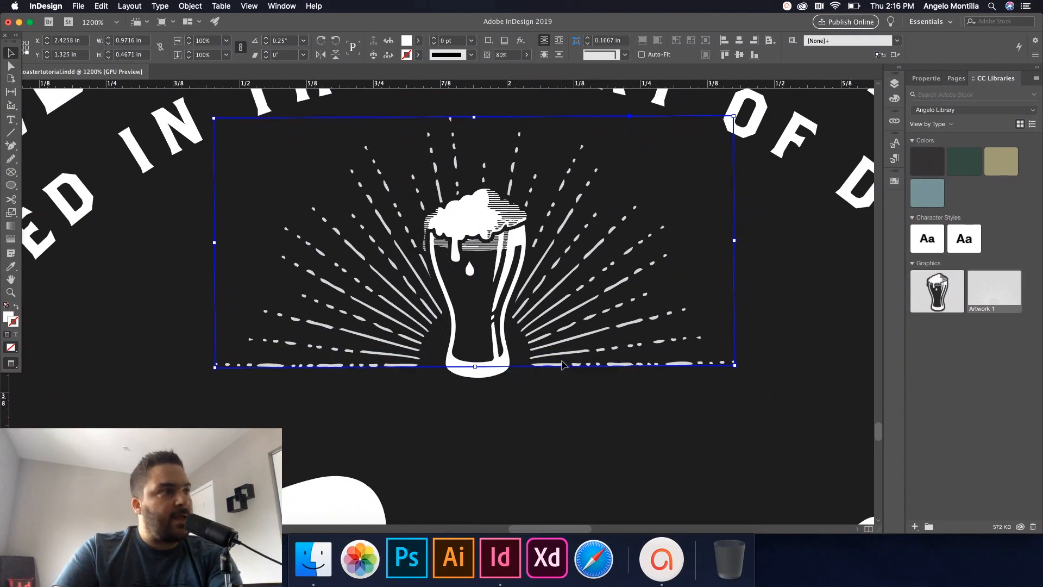
- Enlarge the beer glass slightly and shift the sunburst up and slightly right so its horizontal rays sit above the glass base
left_click(496, 374)
left_click_drag(532, 385, 504, 373)
left_click(558, 336)
key("Right")
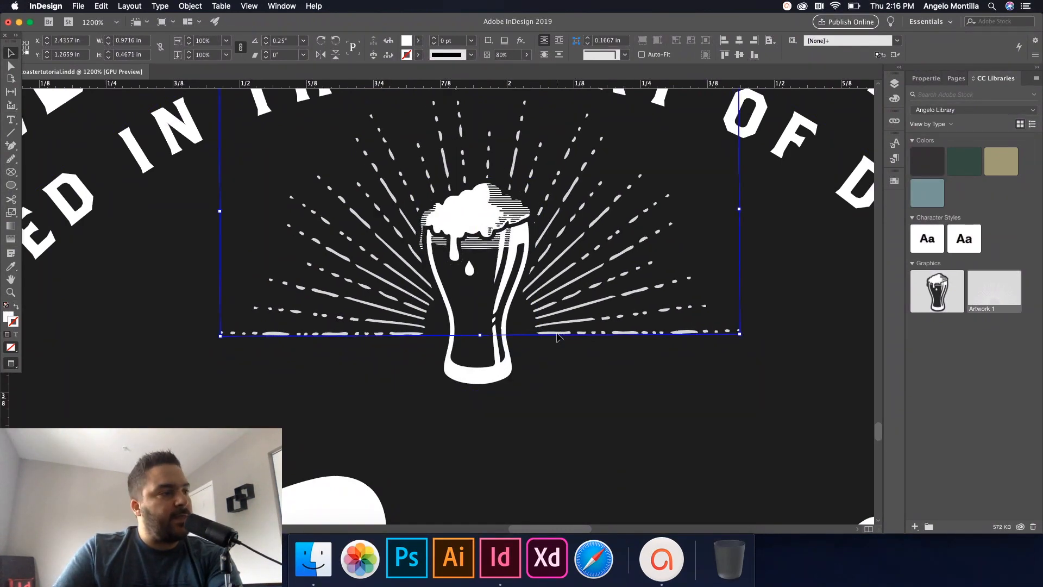
- Move the sunburst and beer glass together slightly down, away from the curved BREWED IN THE HEART OF DETROIT text
scroll(558, 336, "down", 4)
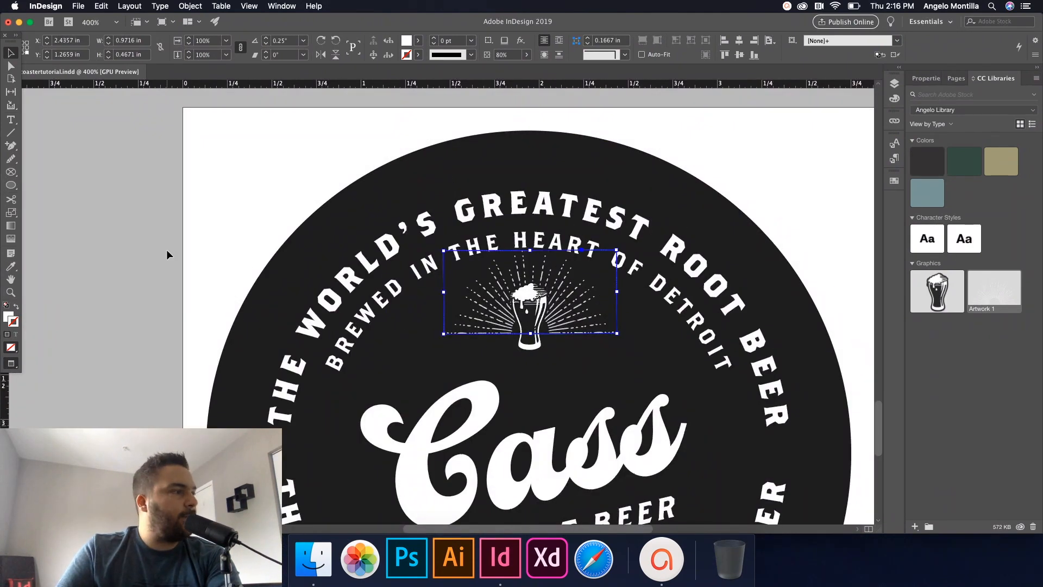
left_click(166, 249)
scroll(197, 266, "down", 2)
scroll(584, 316, "up", 5)
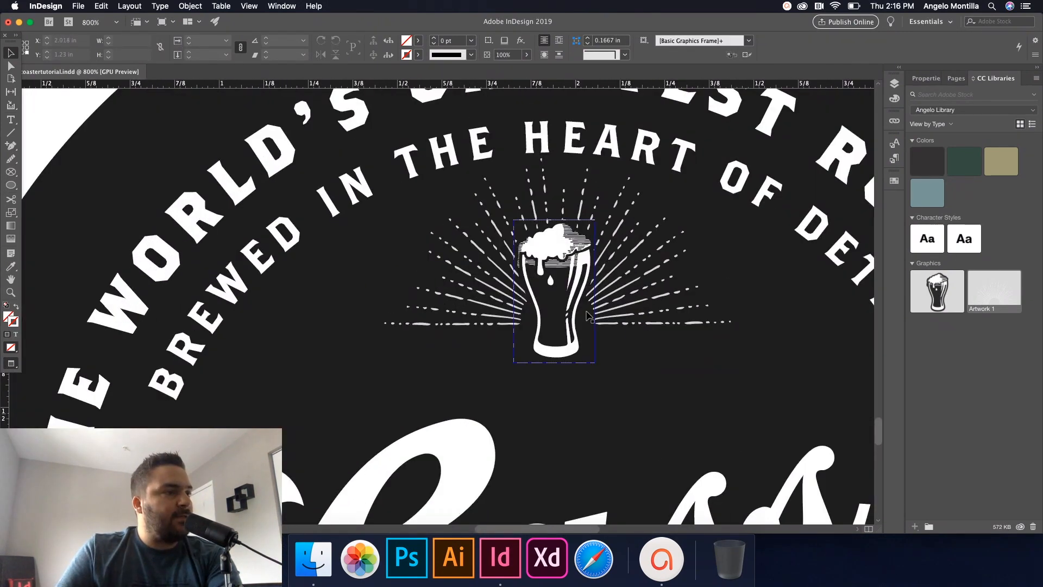
left_click(610, 285)
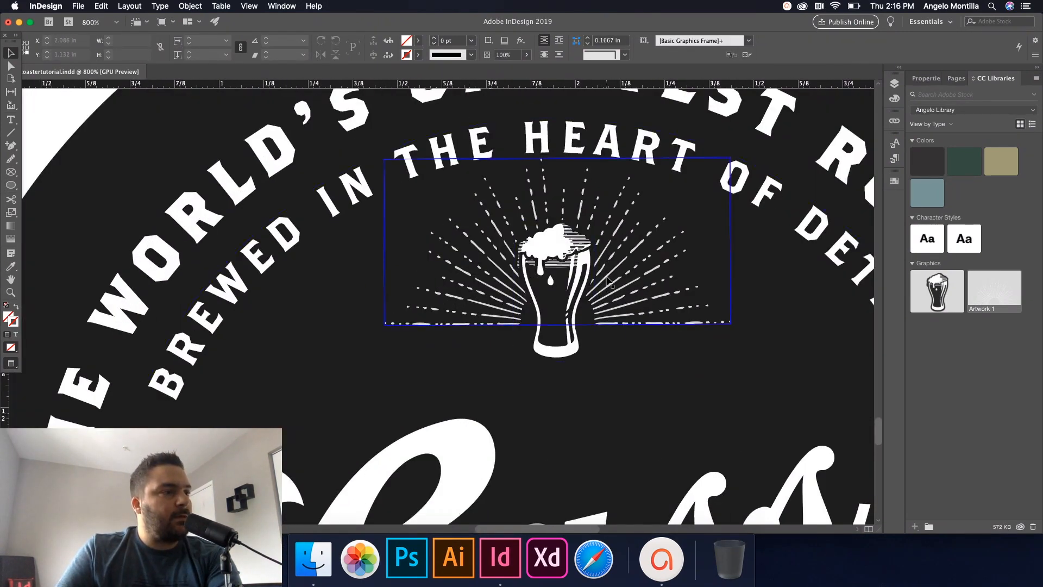
left_click(563, 350, "shift")
key("Down")
key("Down")
key("Down")
key("Down")
key("Down")
key("Down")
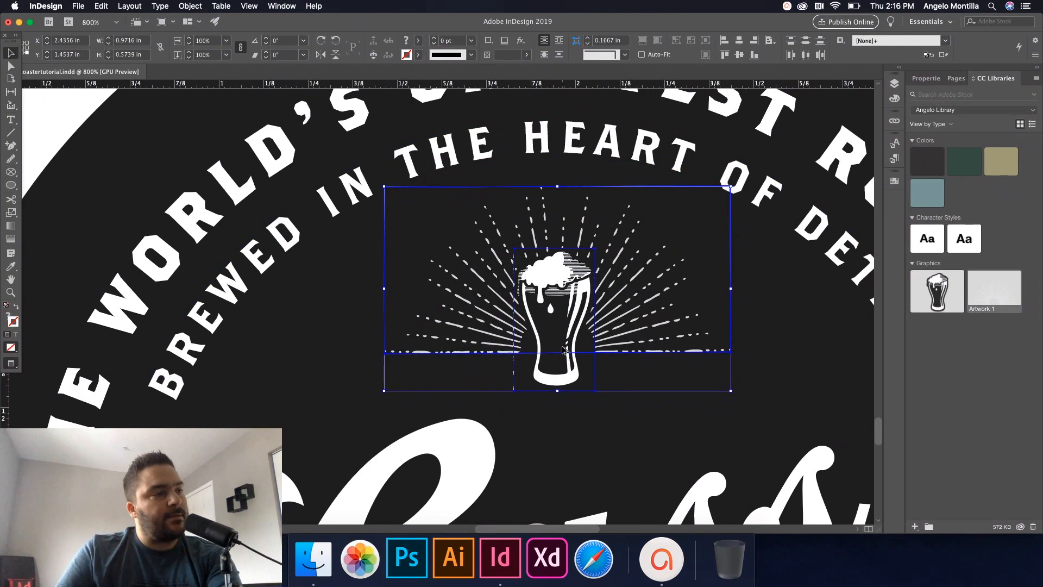
- Nudge the grouped Cass ROOT BEER logo slightly left and down beneath the beer glass artwork
scroll(562, 351, "down", 2)
left_click_drag(584, 382, 522, 298)
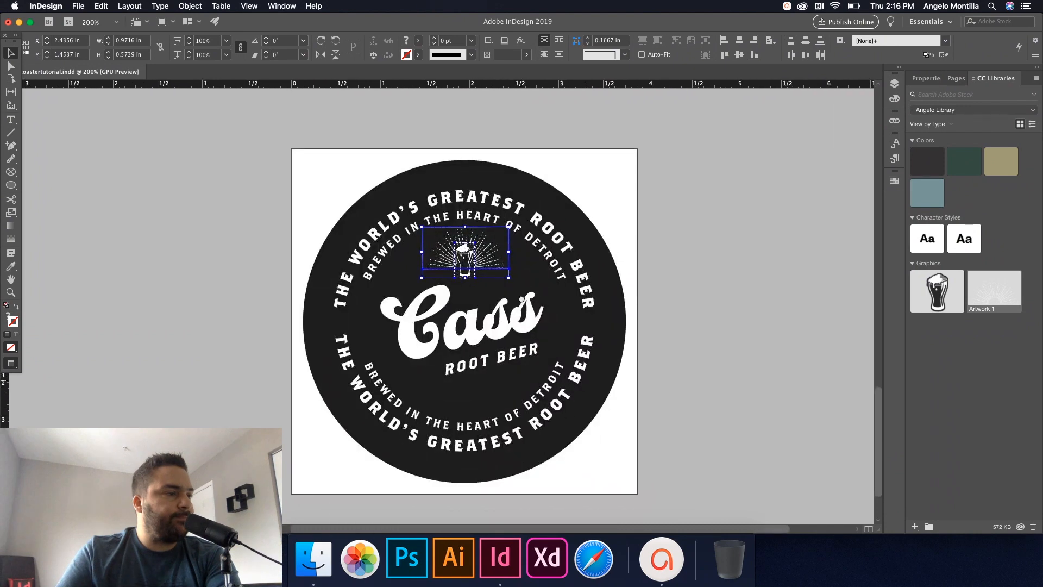
left_click(510, 331)
key("Down")
left_click(689, 302)
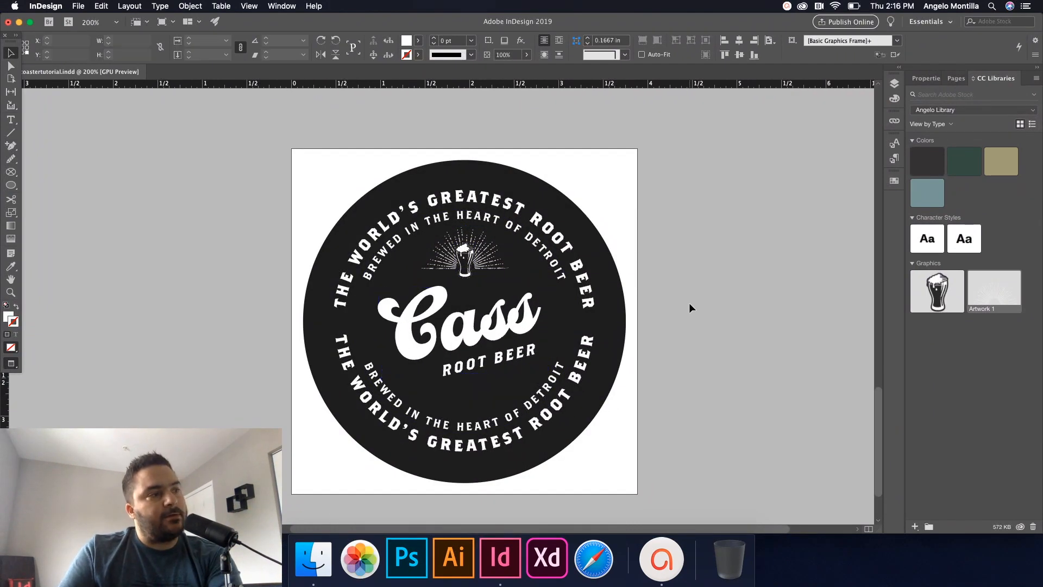
- Nudge the beer glass and its sunburst slightly down toward the Cass lettering
left_click(466, 263)
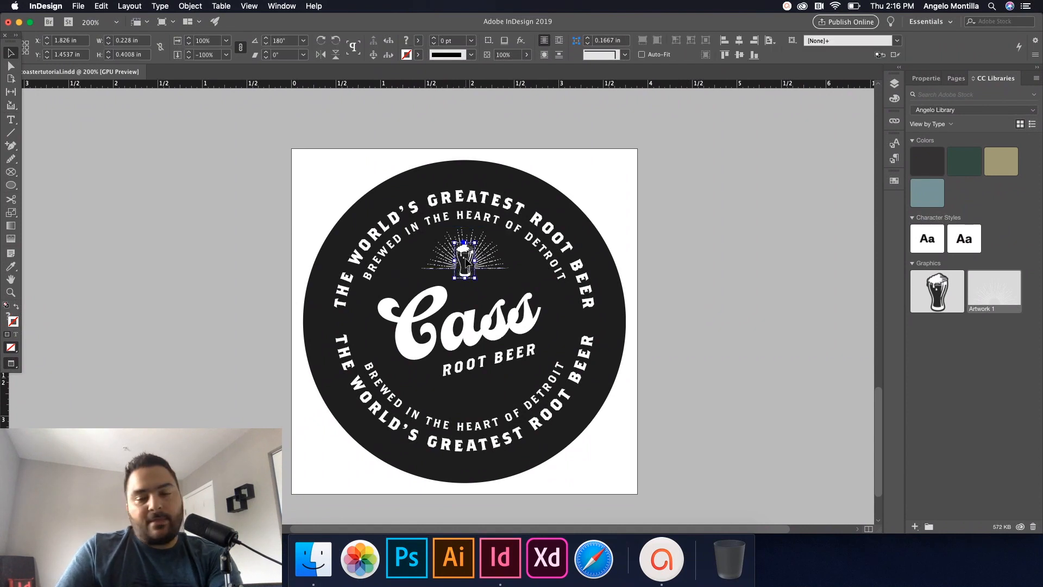
key("Down")
key("Down")
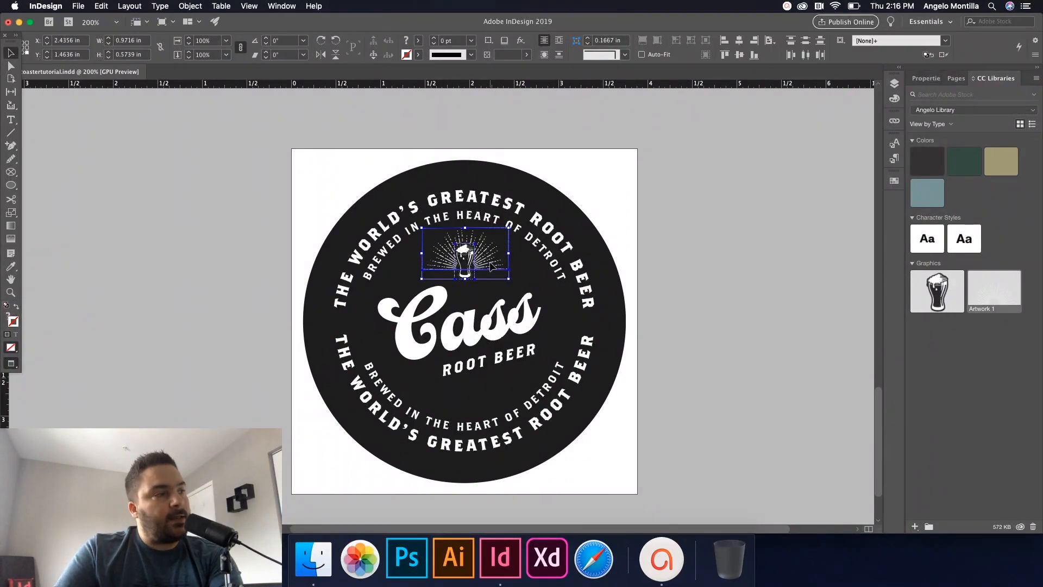
left_click(670, 296)
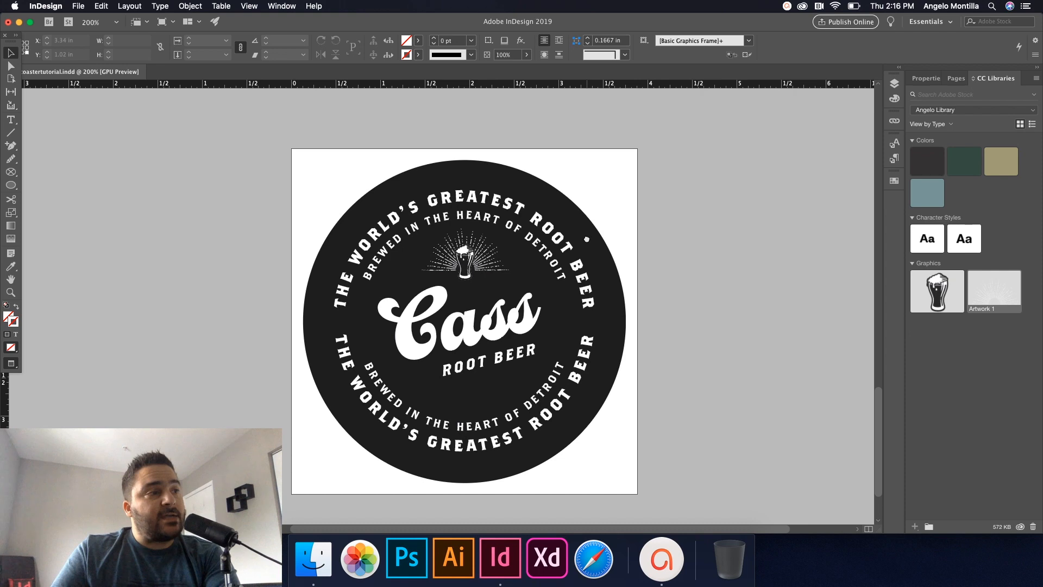
- Try exporting the coaster document in Adobe PDF (Print) format, then cancel the export
left_click_drag(571, 238, 634, 236)
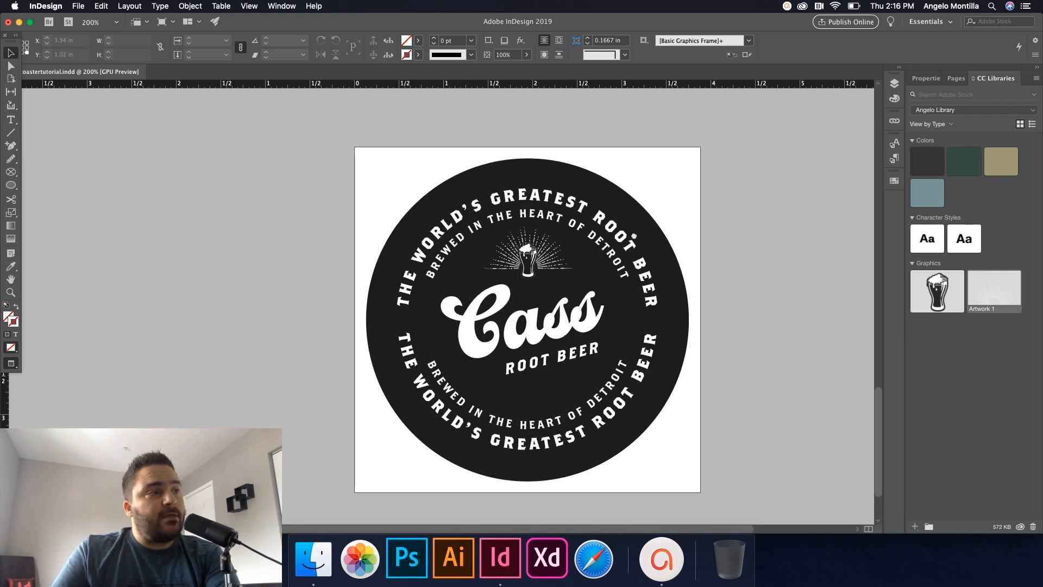
left_click(79, 7)
left_click(105, 205)
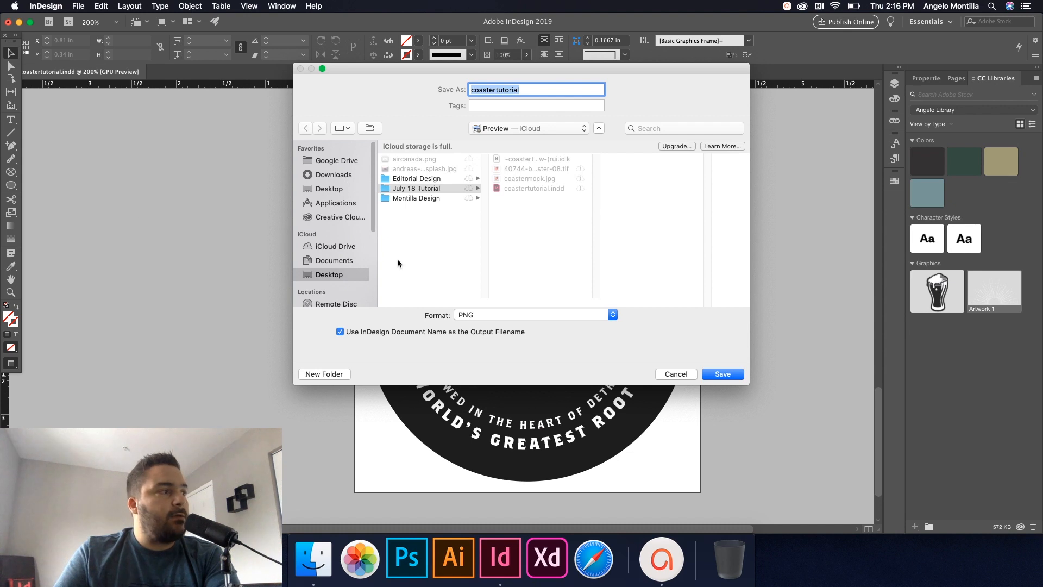
left_click(479, 316)
left_click(479, 315)
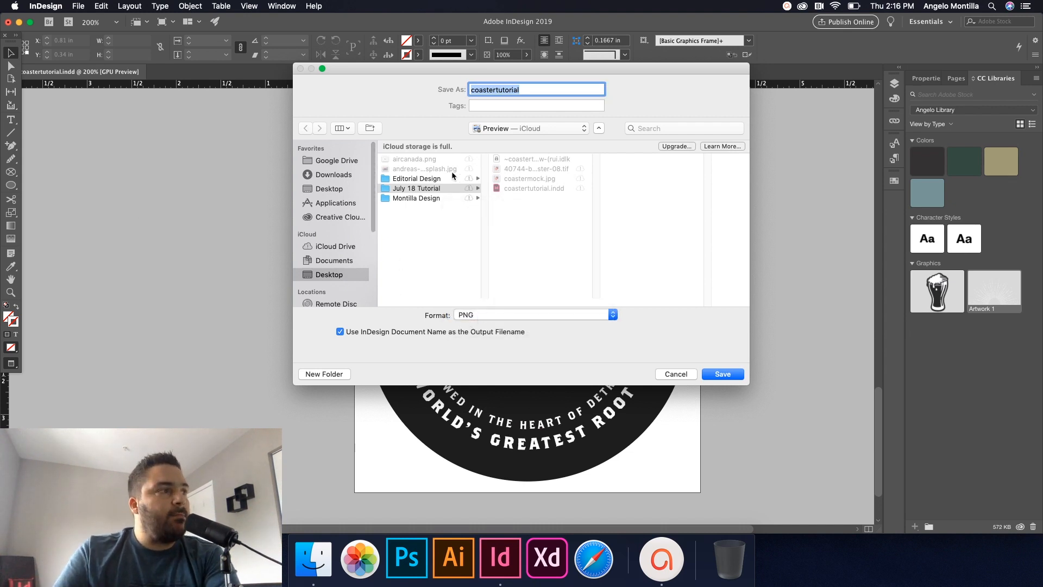
left_click(486, 315)
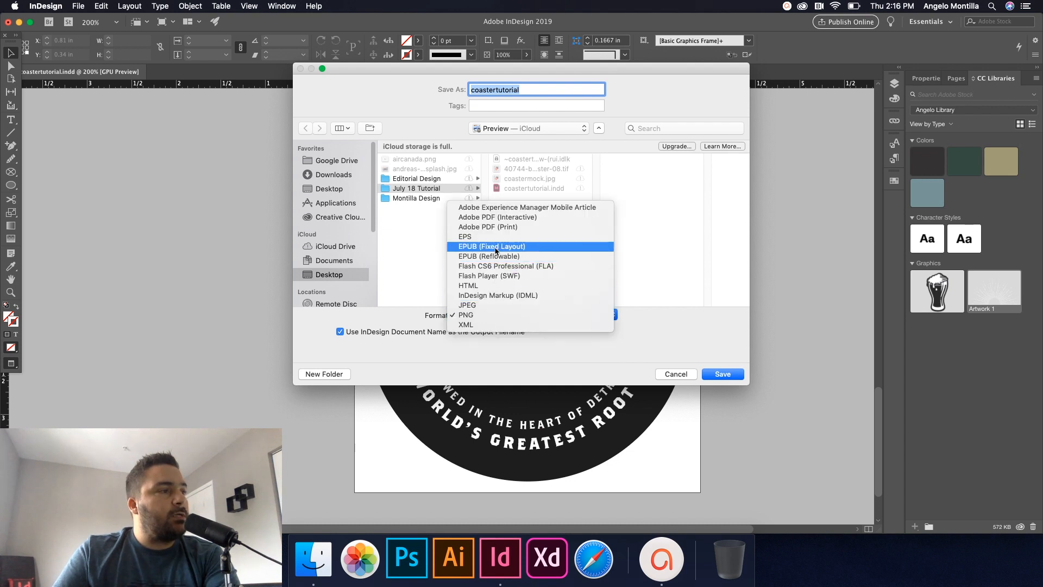
left_click(488, 229)
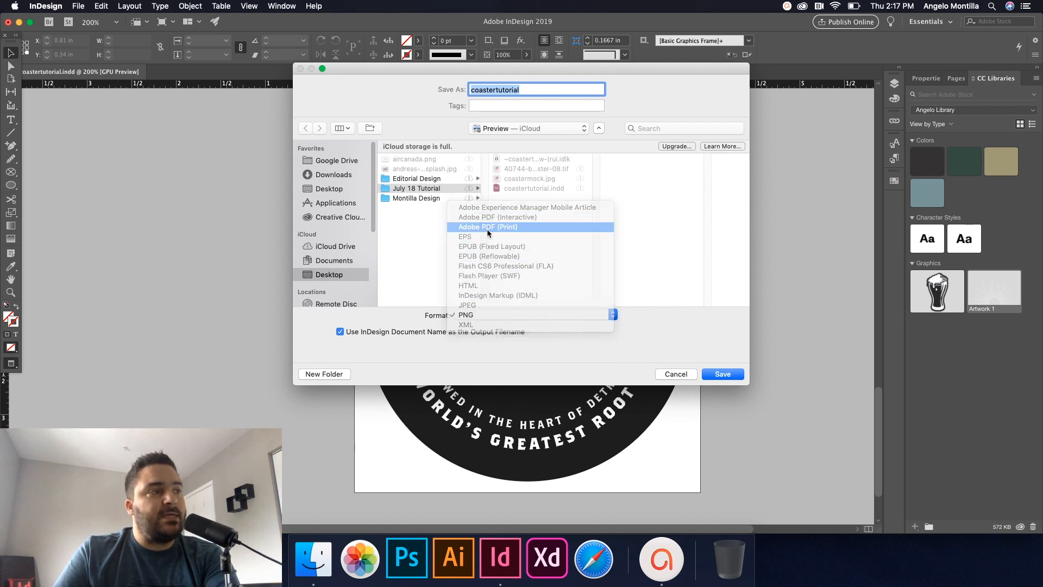
left_click(677, 374)
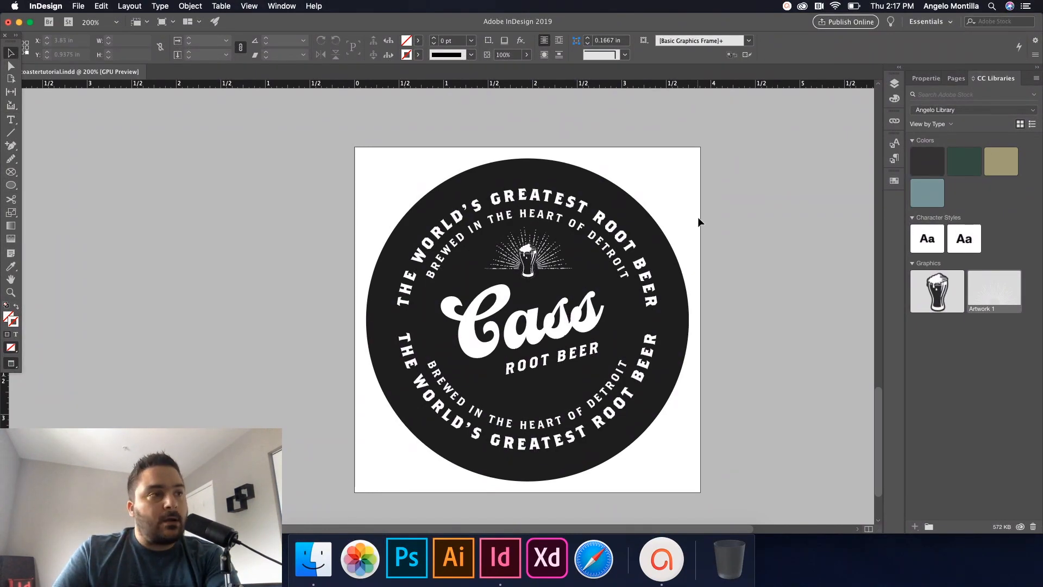
scroll(696, 217, "up", 12)
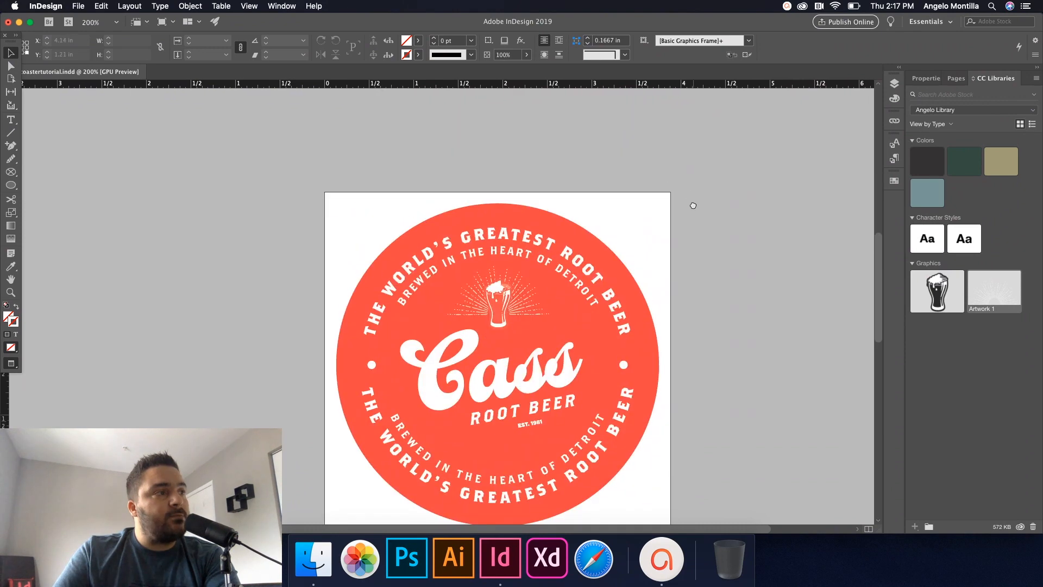
scroll(693, 198, "up", 15)
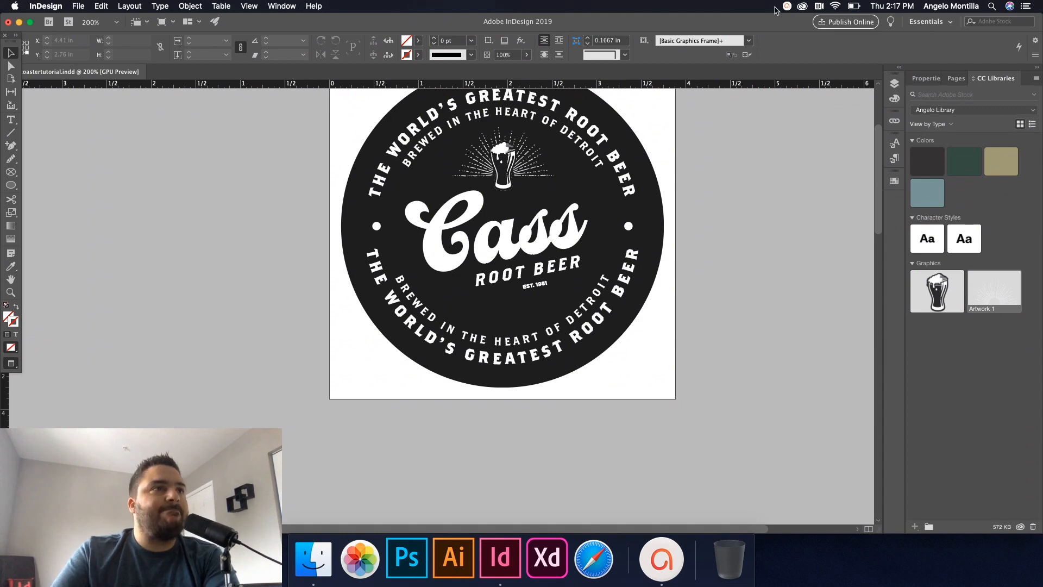
left_click(820, 6)
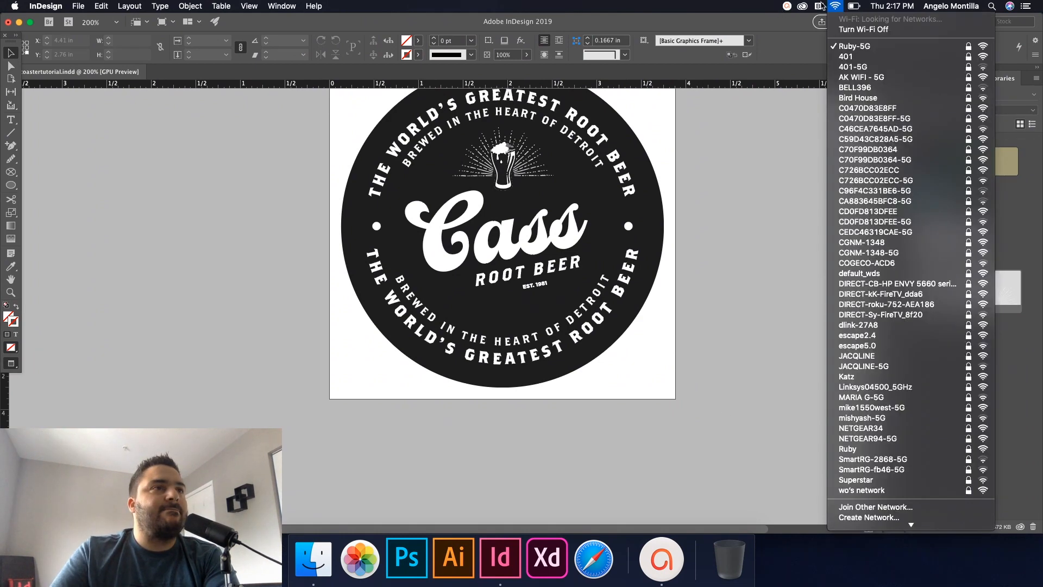